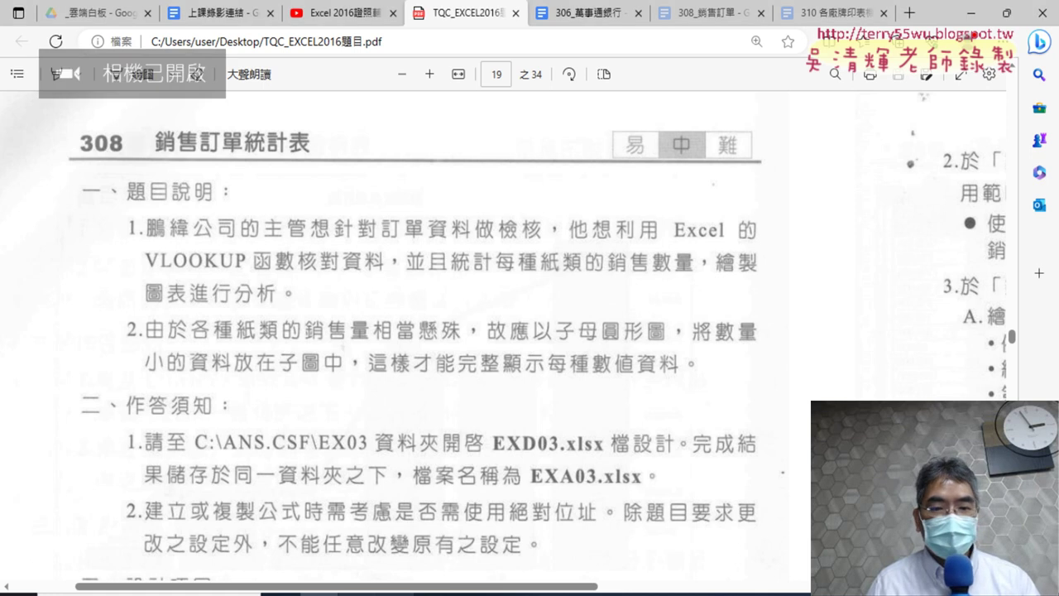
# Switch from the exam PDF to the EXD03 workbook in Excel.
pyautogui.click(549, 594)
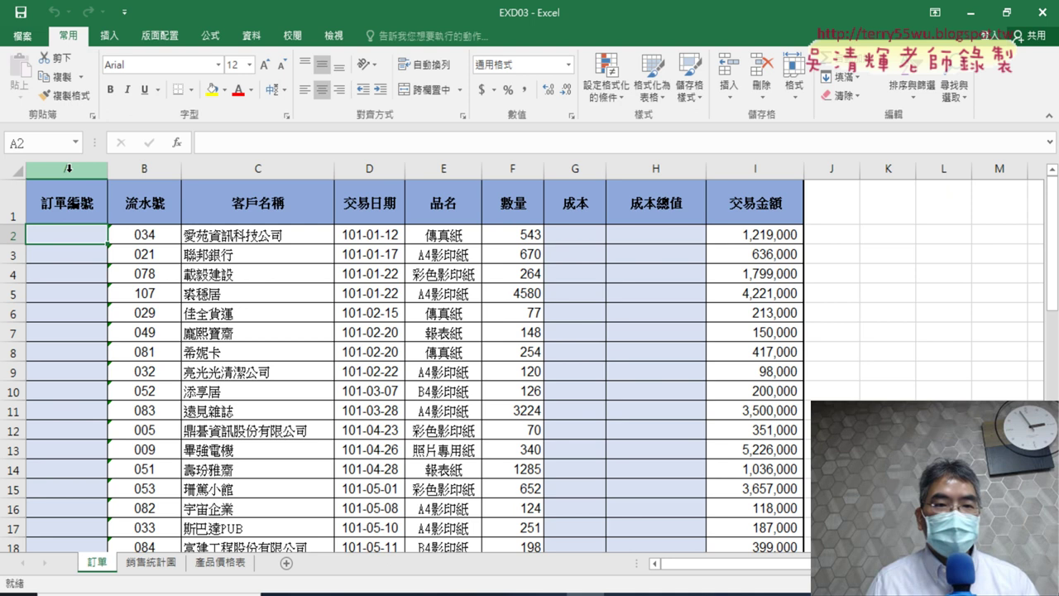
# Select the order table from A1, inspect headers A1 and F1, and show the Formulas ribbon.
pyautogui.moveTo(91, 179); pyautogui.dragTo(757, 197)
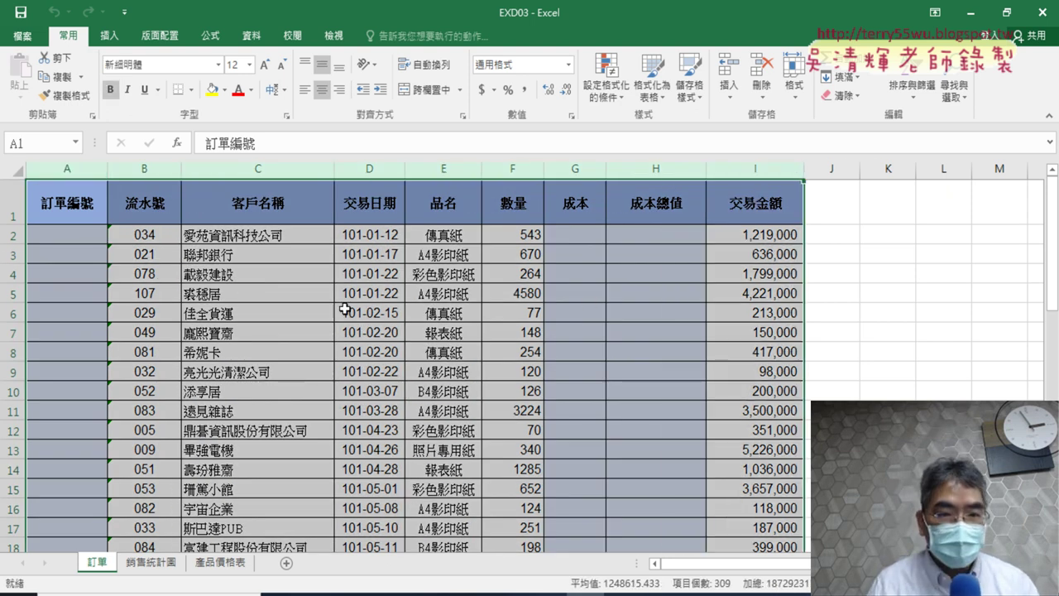
pyautogui.click(80, 207)
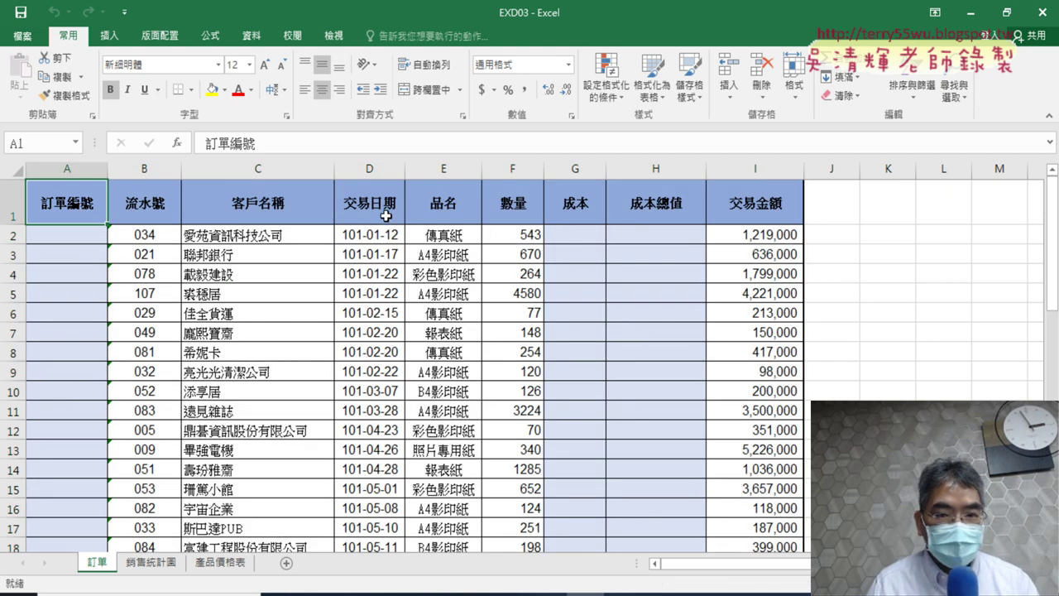
pyautogui.click(506, 207)
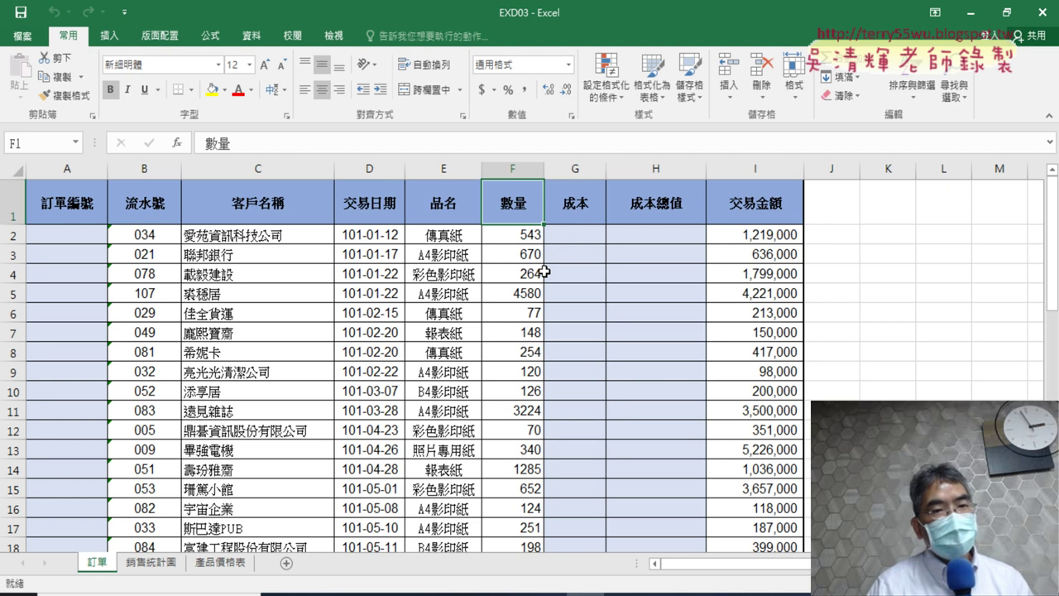
pyautogui.click(212, 38)
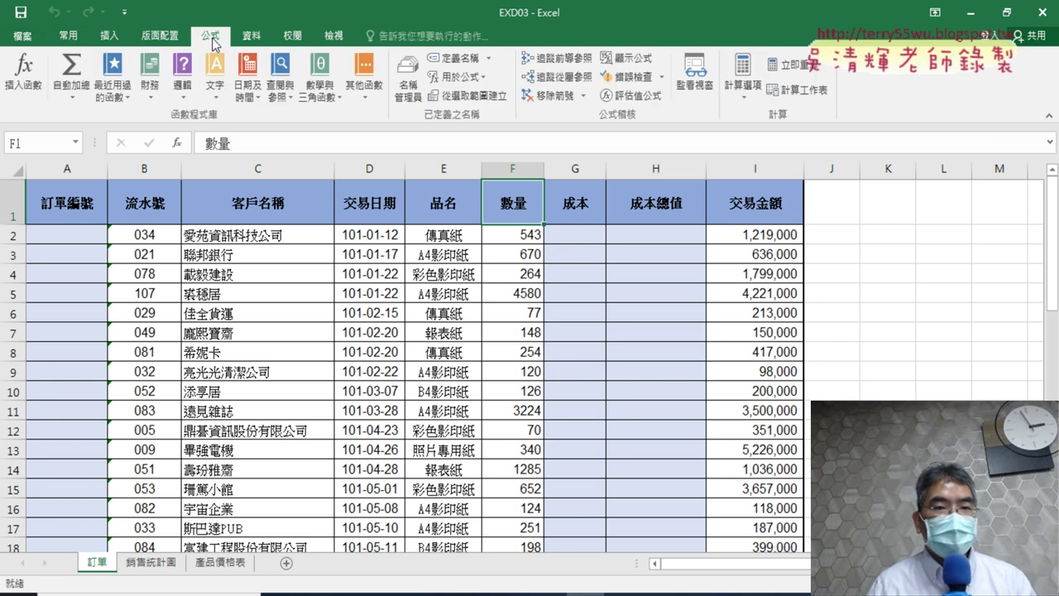
pyautogui.click(411, 89)
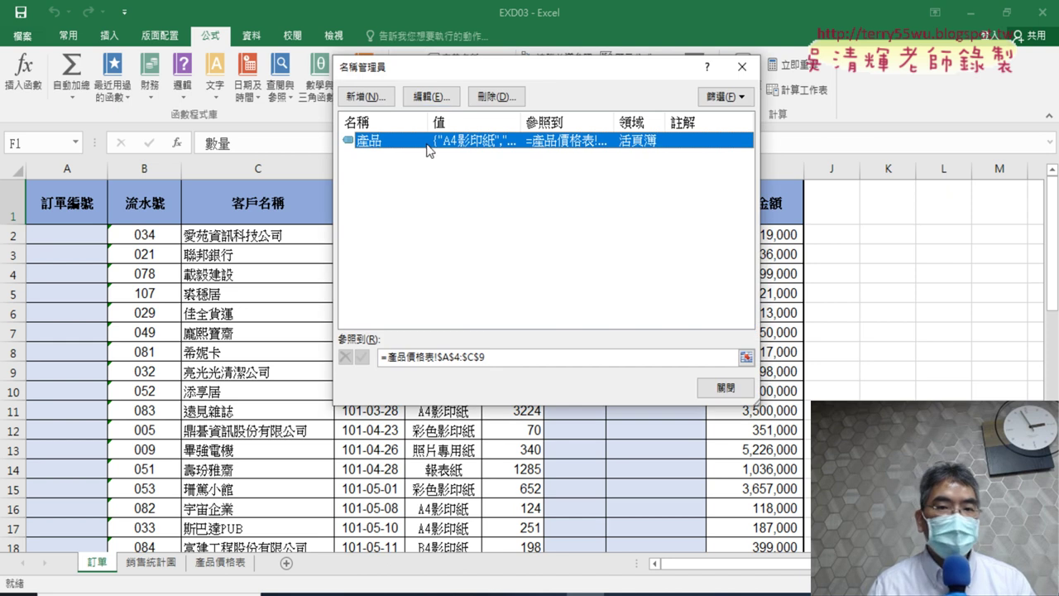
pyautogui.moveTo(465, 75); pyautogui.dragTo(501, 79)
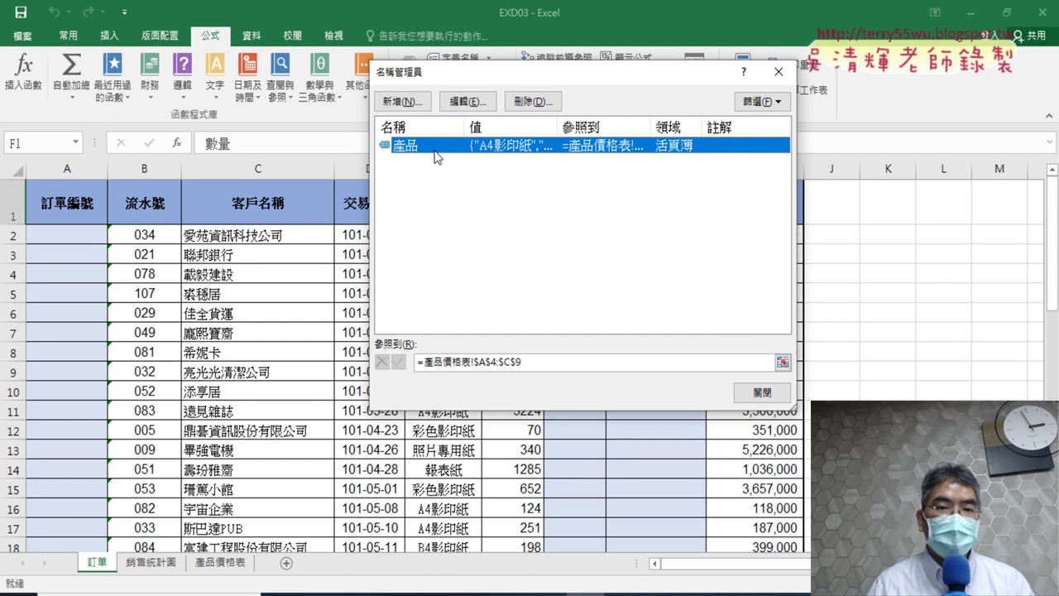
pyautogui.click(532, 364)
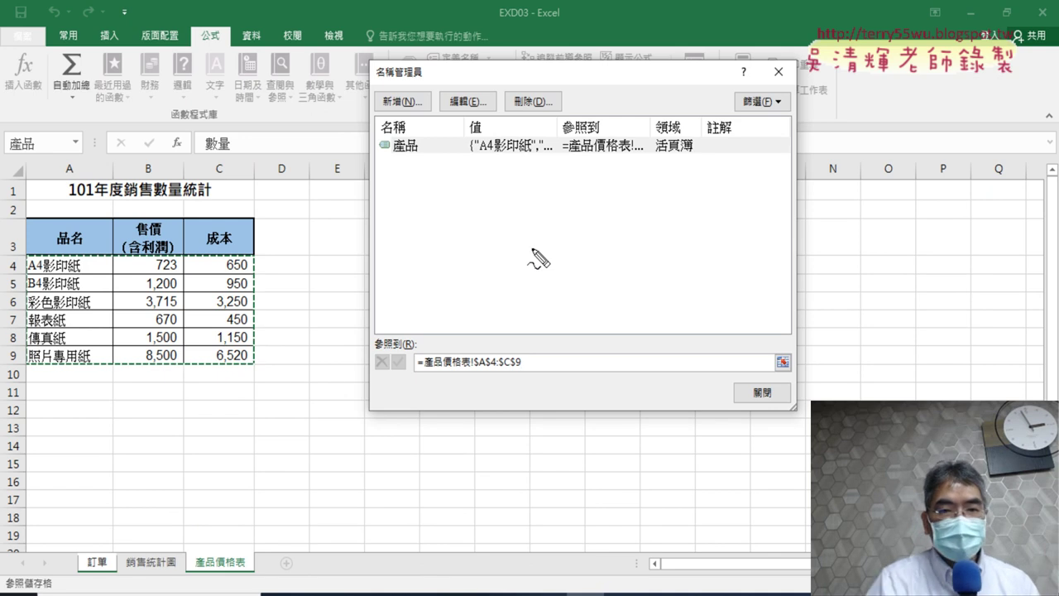
pyautogui.moveTo(414, 174); pyautogui.dragTo(406, 176)
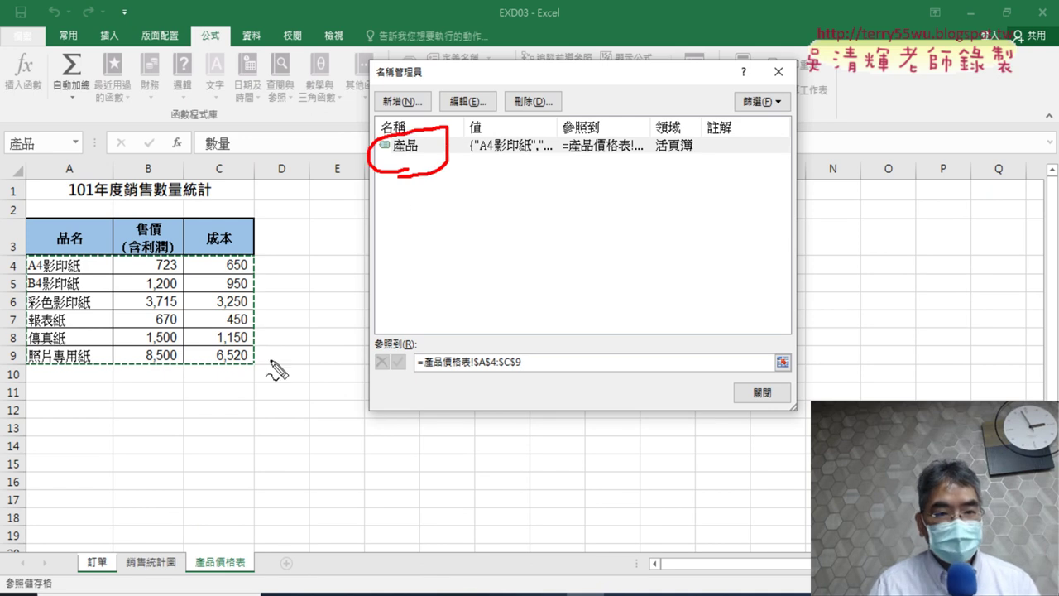
pyautogui.moveTo(24, 263); pyautogui.dragTo(33, 374)
pyautogui.moveTo(31, 255)
pyautogui.mouseDown()
pyautogui.moveTo(174, 253)
pyautogui.moveTo(45, 362)
pyautogui.mouseUp()
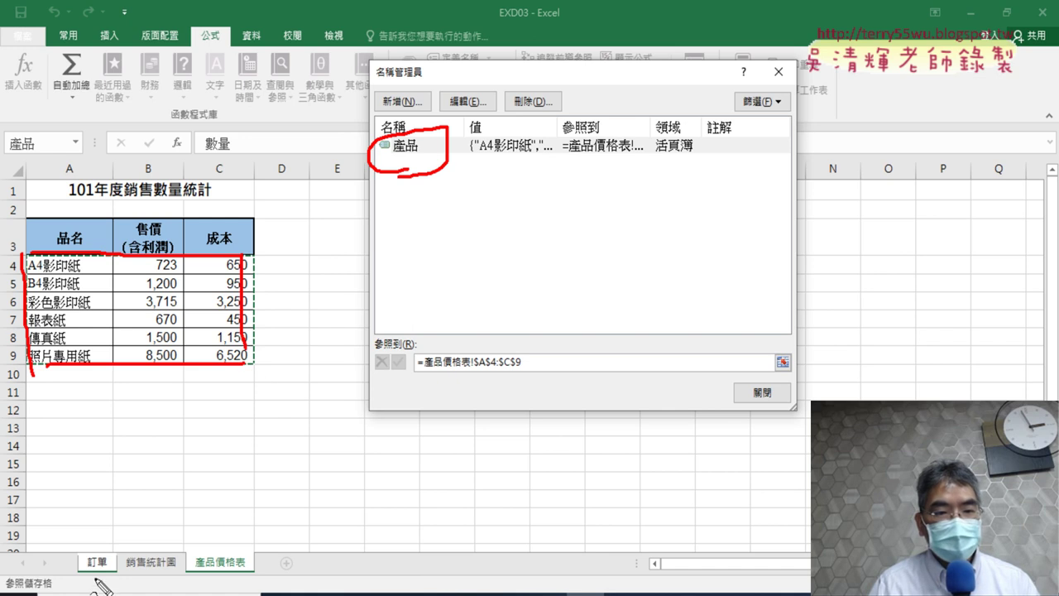
pyautogui.moveTo(198, 552)
pyautogui.mouseDown()
pyautogui.moveTo(235, 549)
pyautogui.moveTo(248, 581)
pyautogui.mouseUp()
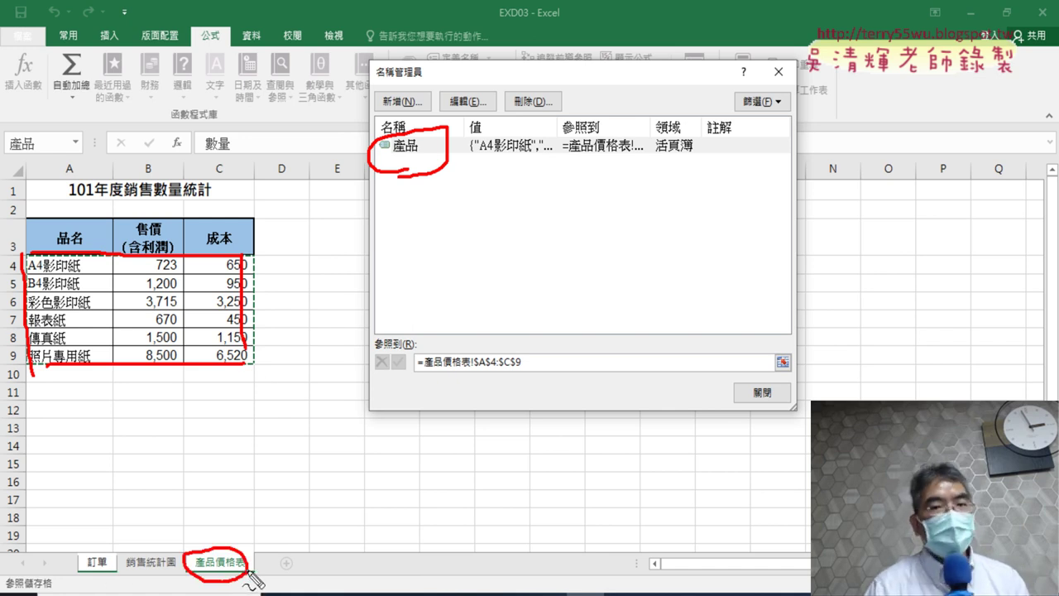
pyautogui.press('Escape')
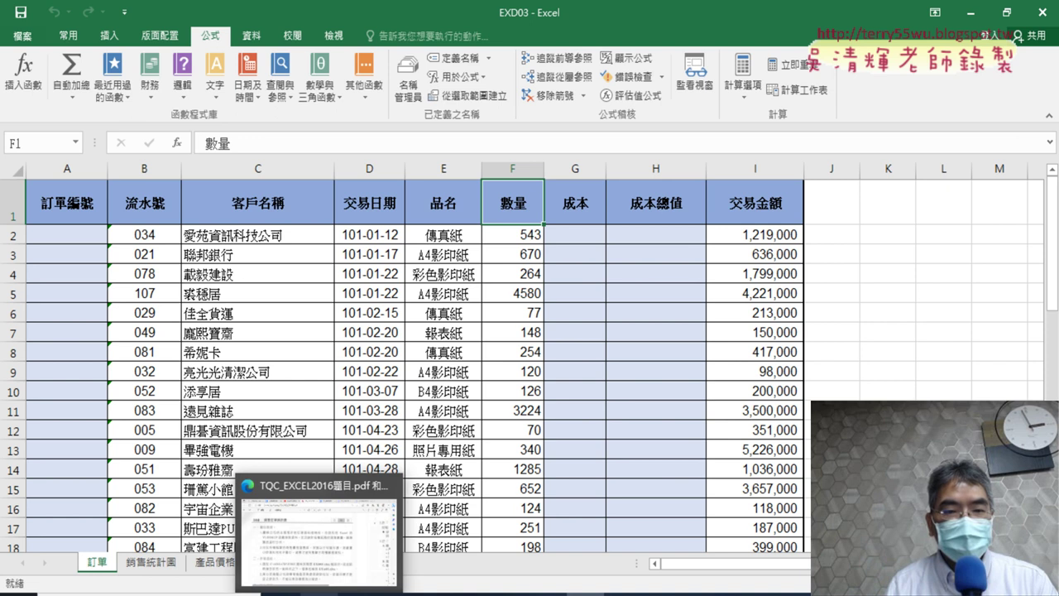
# Bring up the exam PDF and scroll to the 三、設計項目 section.
pyautogui.click(341, 552)
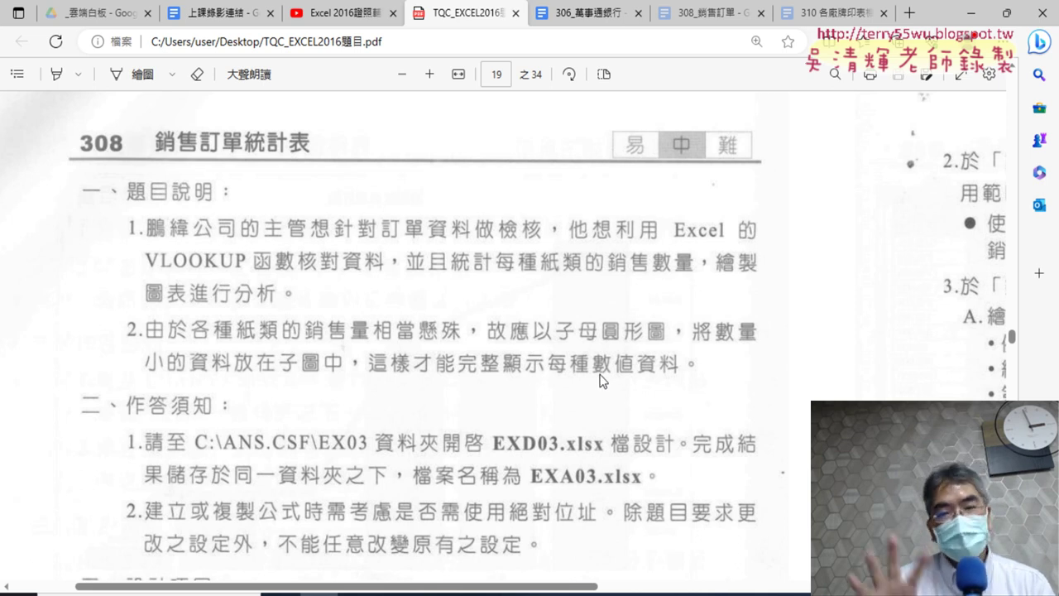
pyautogui.scroll(-4, 602, 381)
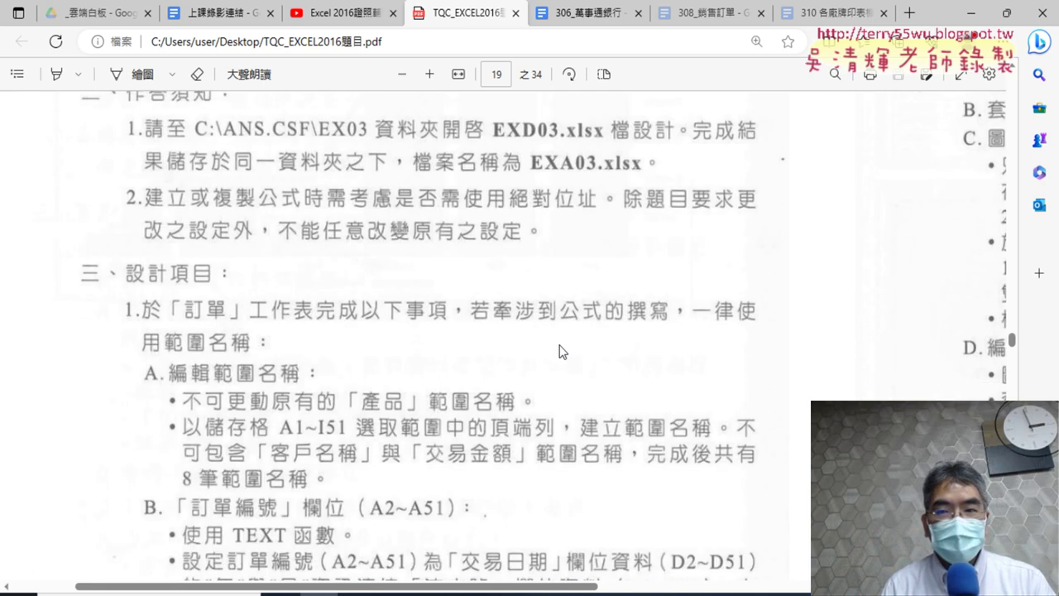
pyautogui.scroll(-3, 562, 355)
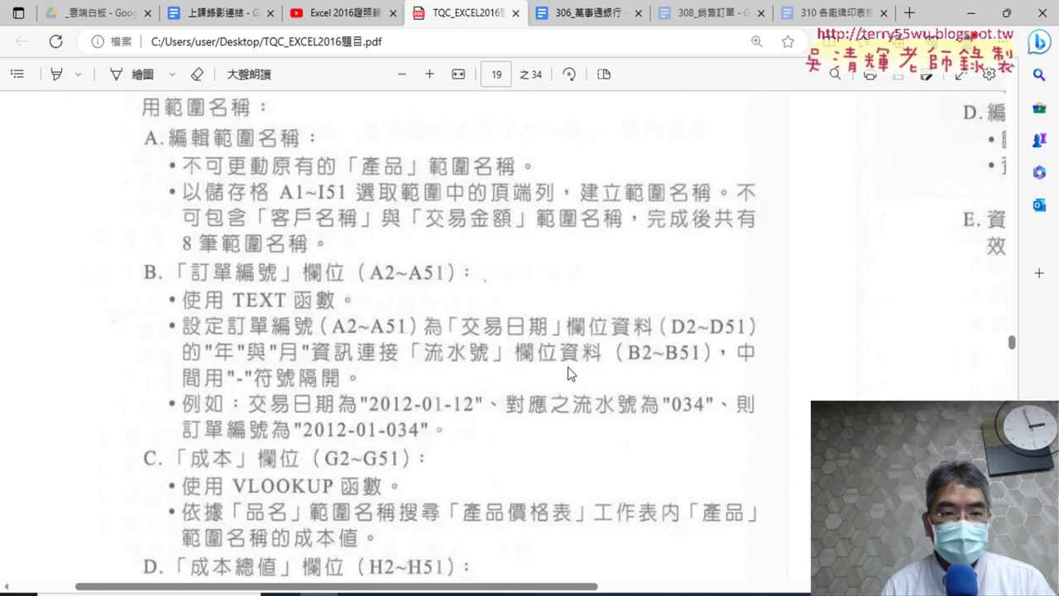
pyautogui.scroll(1, 568, 367)
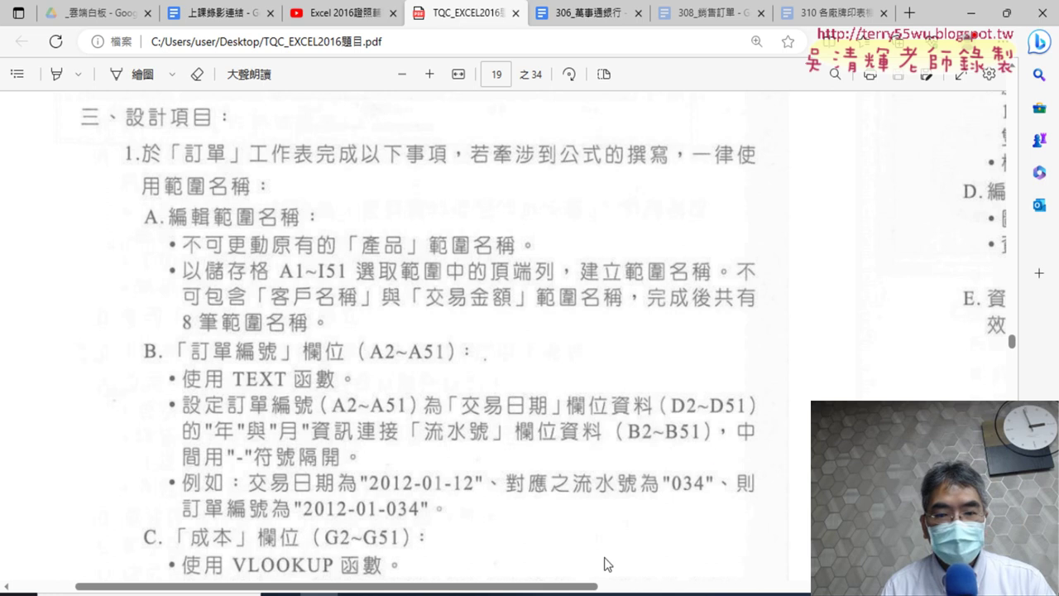
pyautogui.scroll(-3, 608, 497)
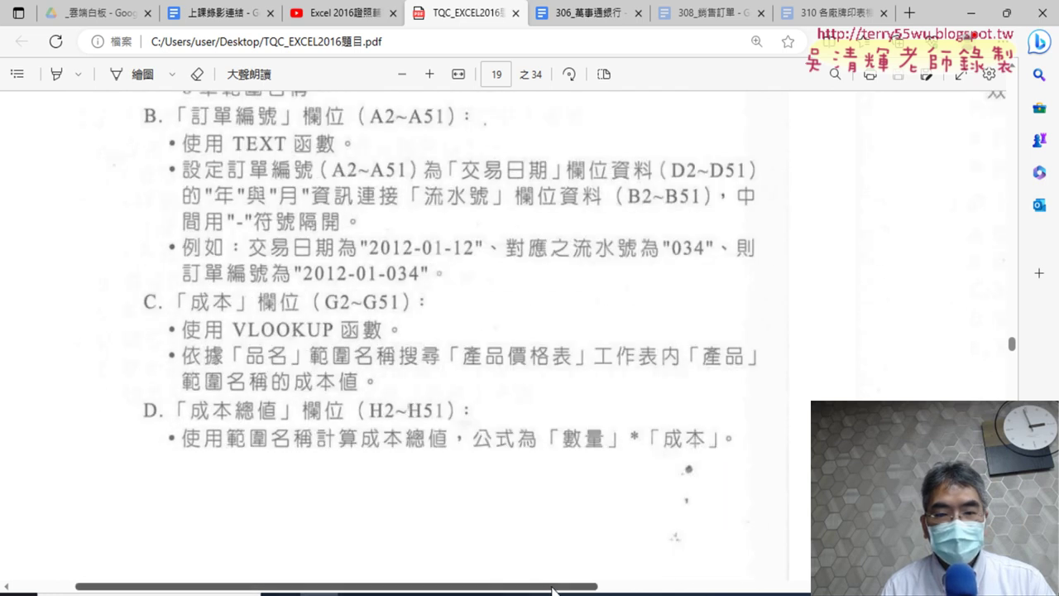
pyautogui.moveTo(544, 584); pyautogui.dragTo(765, 453)
pyautogui.scroll(3, 765, 454)
pyautogui.scroll(2, 767, 451)
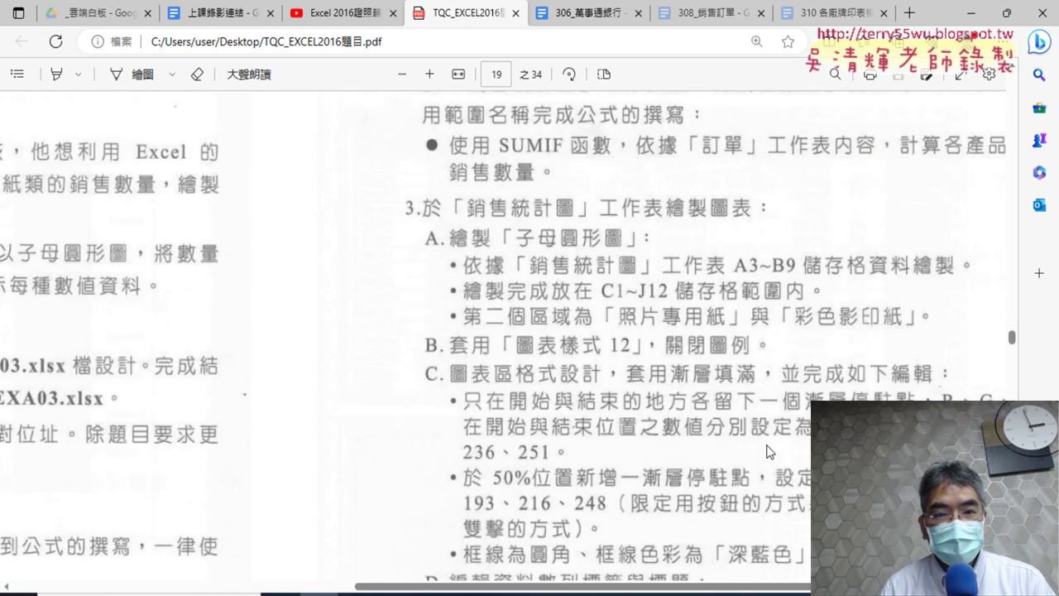
pyautogui.scroll(2, 770, 449)
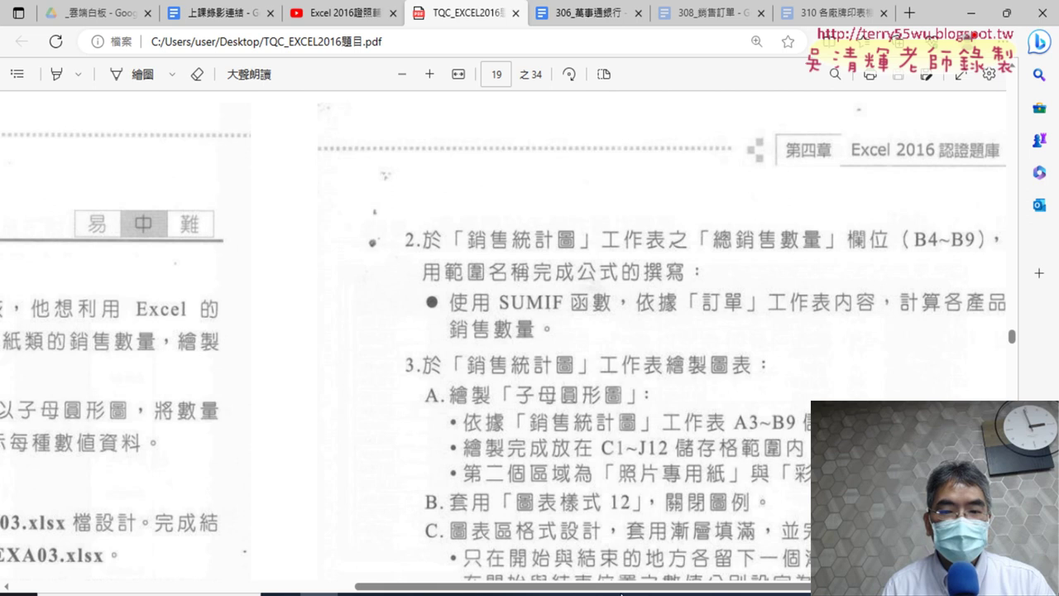
# Settle on page 19's 訂單 requirements, then minimize Excel to keep the PDF in view.
pyautogui.moveTo(621, 586); pyautogui.dragTo(343, 586)
pyautogui.scroll(-3, 412, 405)
pyautogui.scroll(-1, 414, 405)
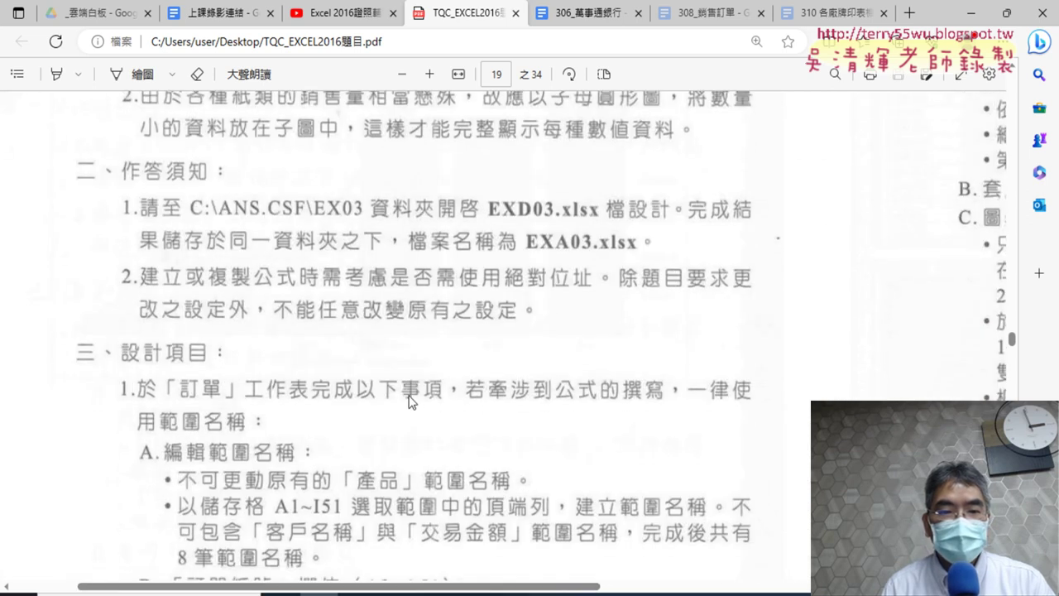
pyautogui.scroll(-2, 410, 373)
pyautogui.scroll(-1, 406, 349)
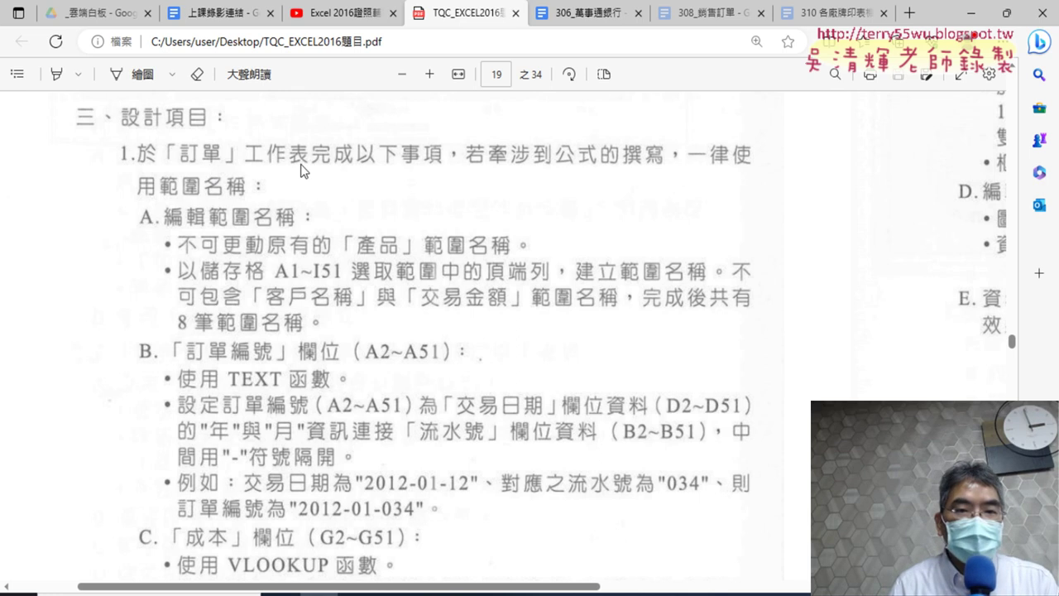
pyautogui.click(279, 592)
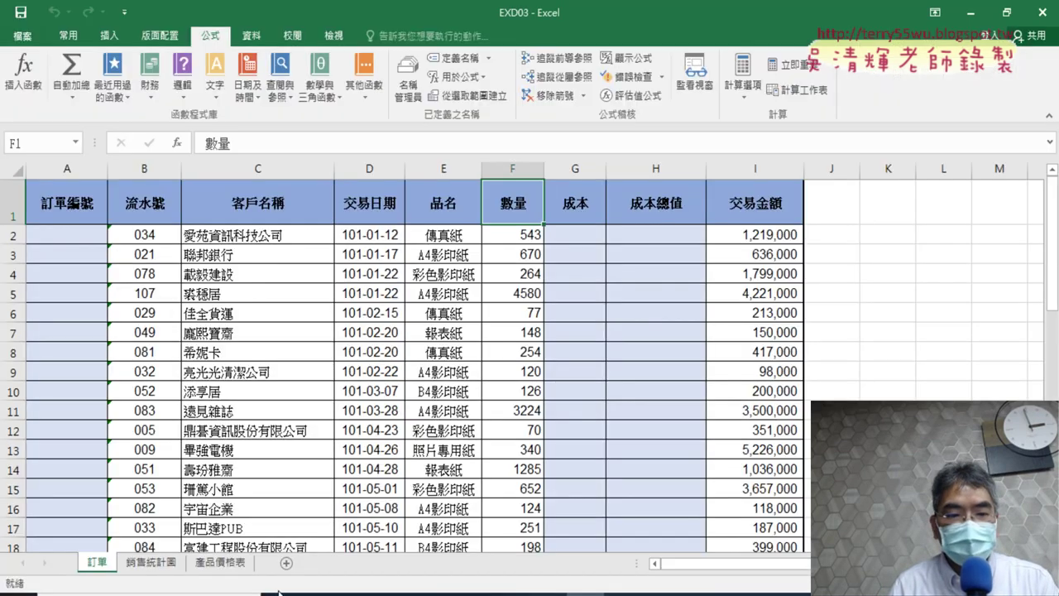
pyautogui.click(971, 12)
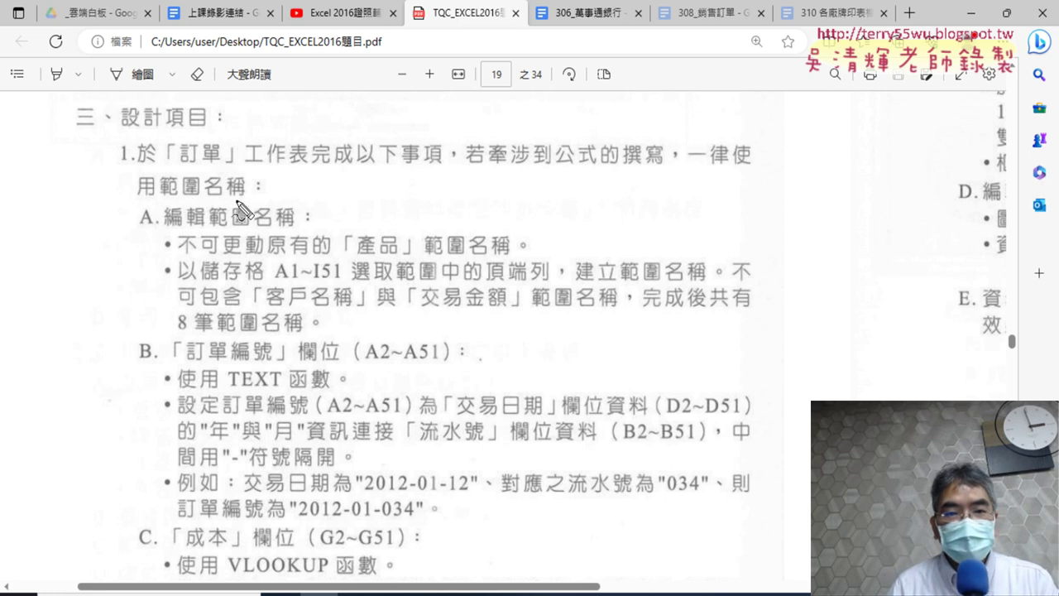
# Underline the range-name requirement, the 產品 name, range A1~I51 and the 頂端列 wording.
pyautogui.moveTo(165, 197); pyautogui.dragTo(248, 197)
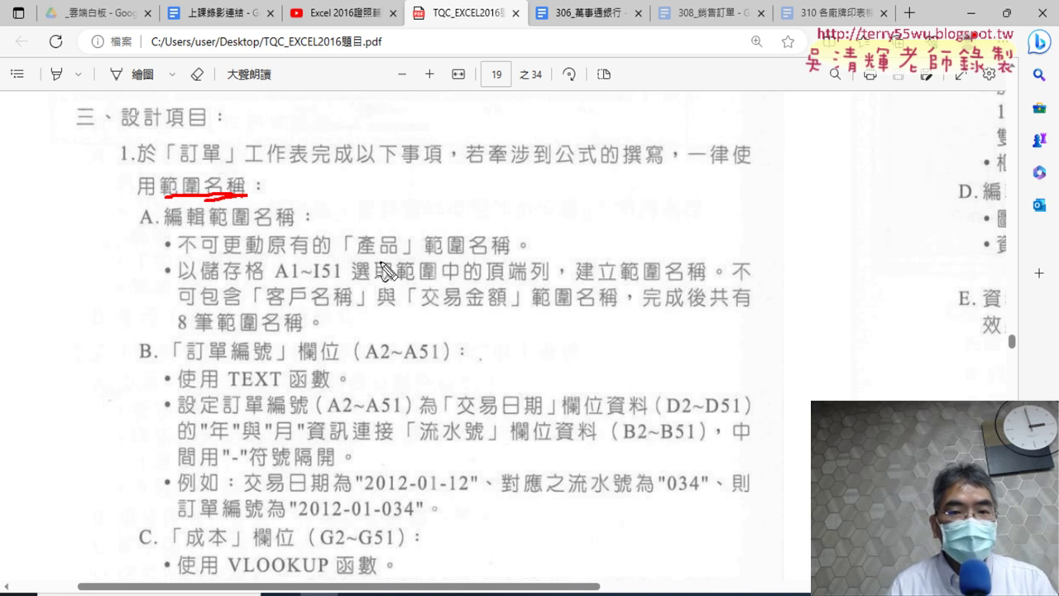
pyautogui.moveTo(369, 257); pyautogui.dragTo(398, 256)
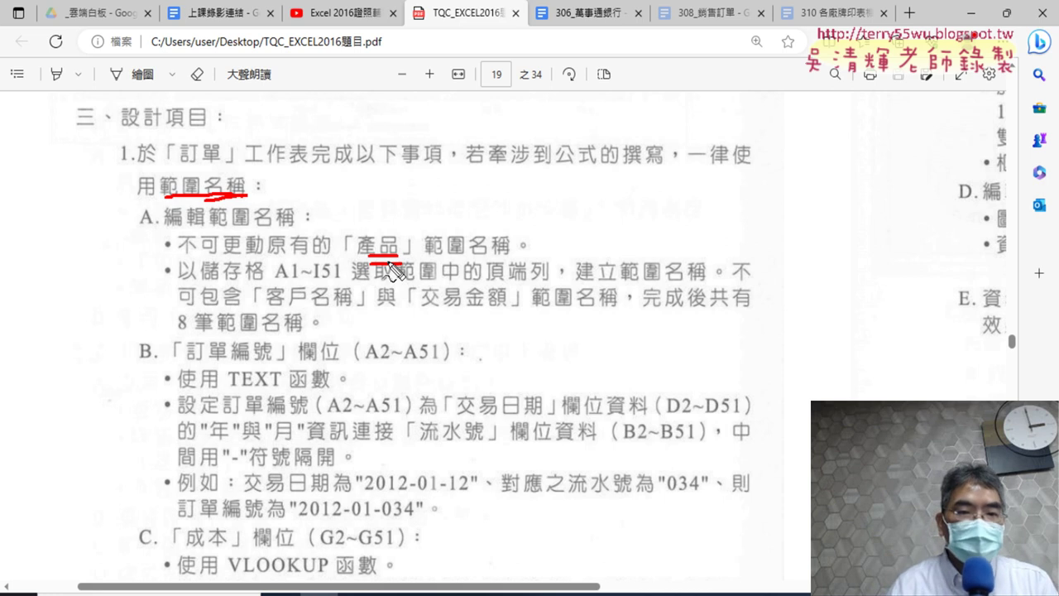
pyautogui.moveTo(278, 283); pyautogui.dragTo(347, 282)
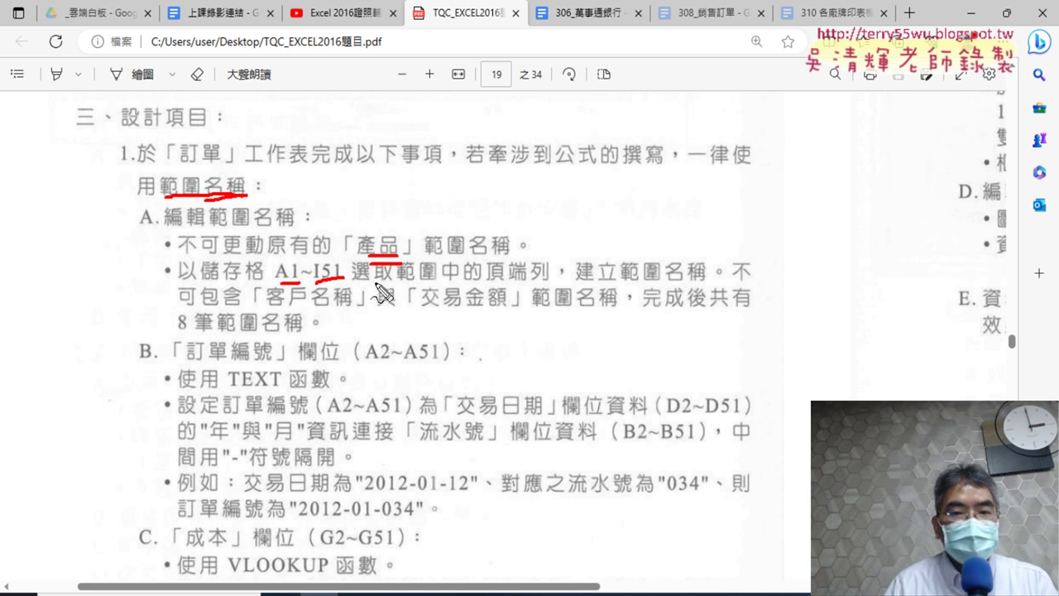
pyautogui.moveTo(374, 282); pyautogui.dragTo(547, 281)
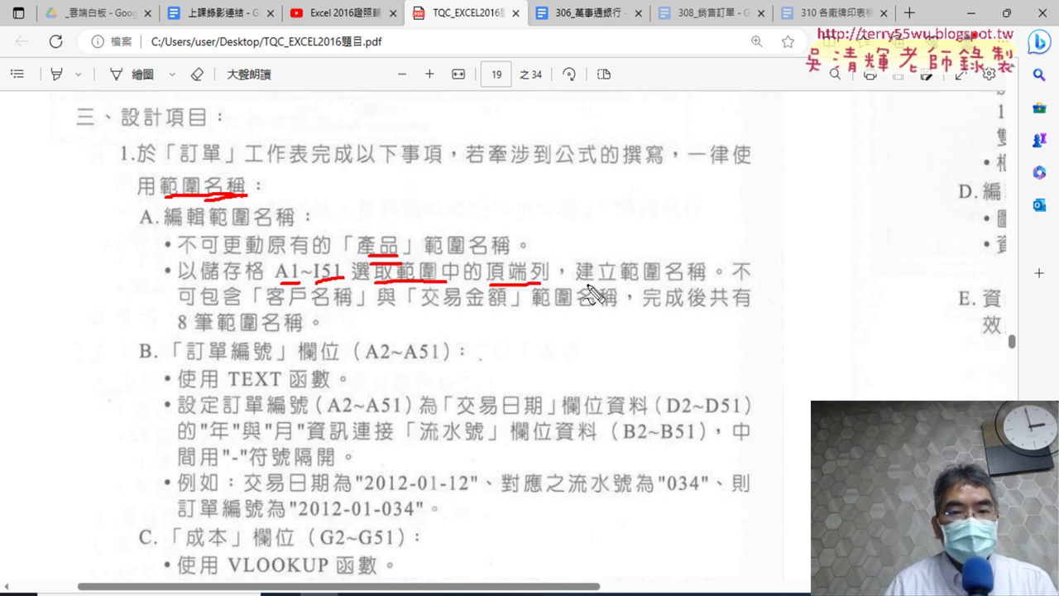
pyautogui.moveTo(622, 280); pyautogui.dragTo(700, 283)
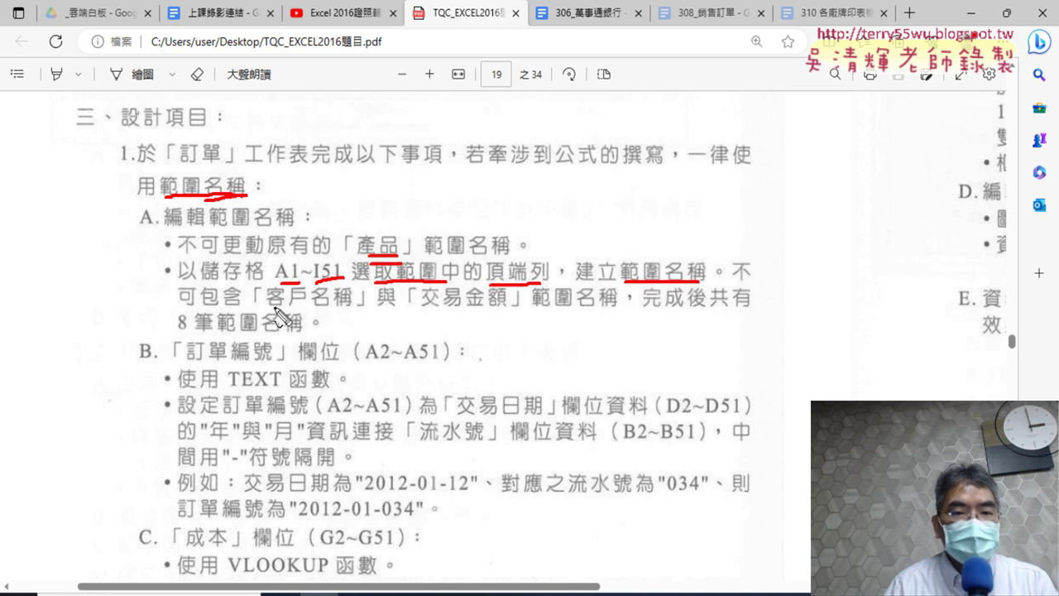
# Underline the 客戶名稱/交易金額 exclusions and the 8-name result, clear the ink, return to Excel.
pyautogui.moveTo(268, 306); pyautogui.dragTo(348, 307)
pyautogui.moveTo(423, 306); pyautogui.dragTo(488, 304)
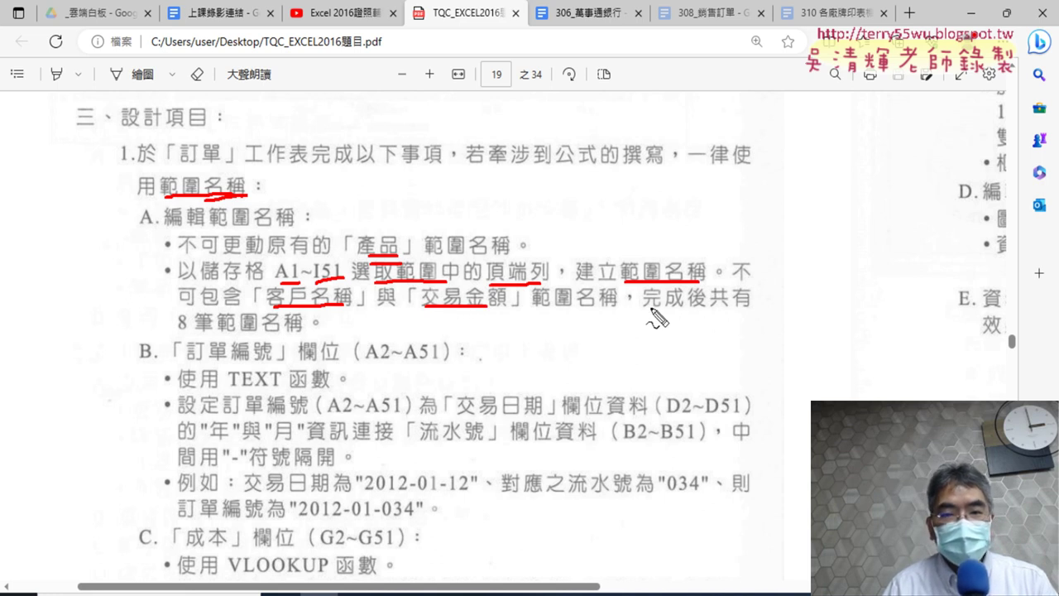
pyautogui.moveTo(646, 307); pyautogui.dragTo(761, 307)
pyautogui.moveTo(179, 332); pyautogui.dragTo(302, 331)
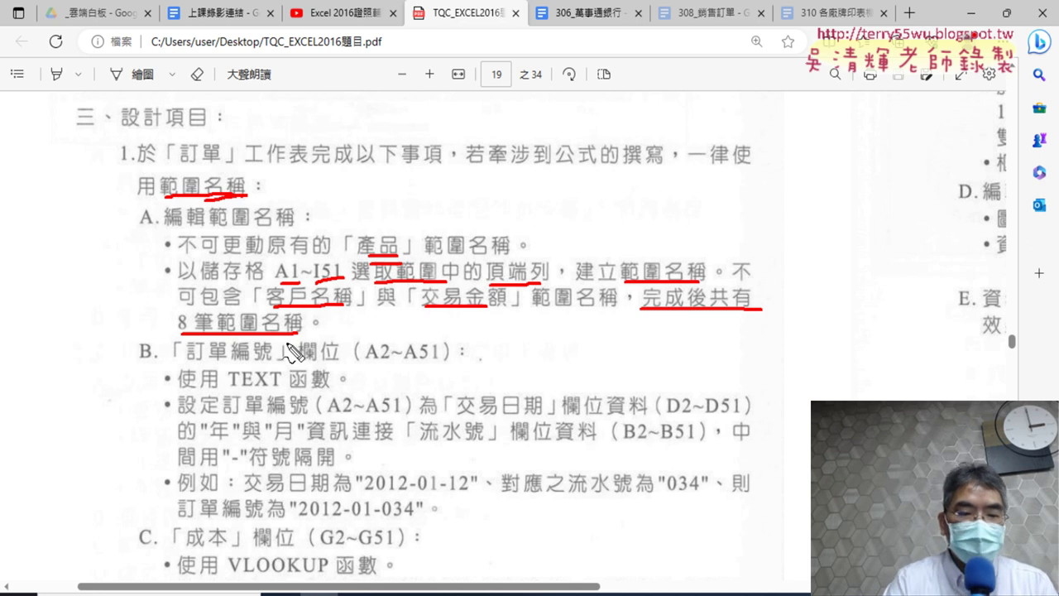
pyautogui.press('Escape')
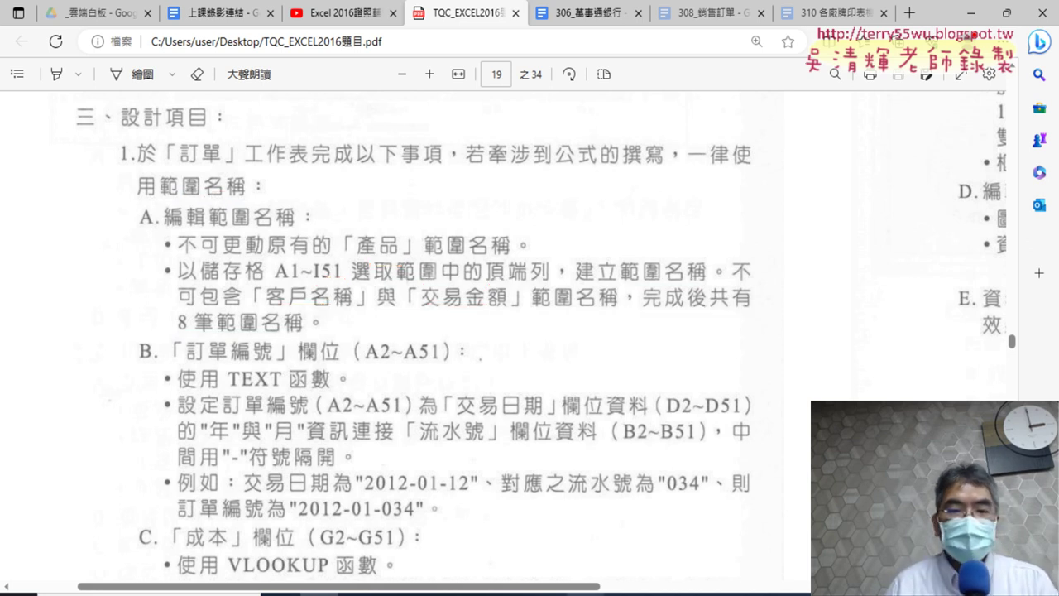
pyautogui.hotkey('alt', 'Tab')
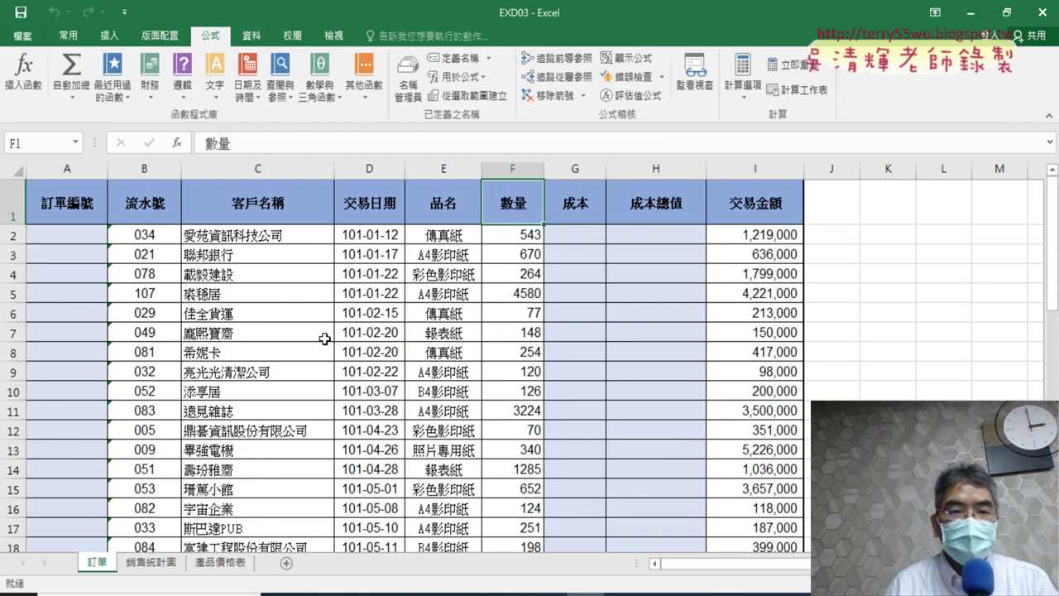
# Check serial 034 in B2, then select the header row A1:I1 from 訂單編號 to 交易金額.
pyautogui.click(152, 235)
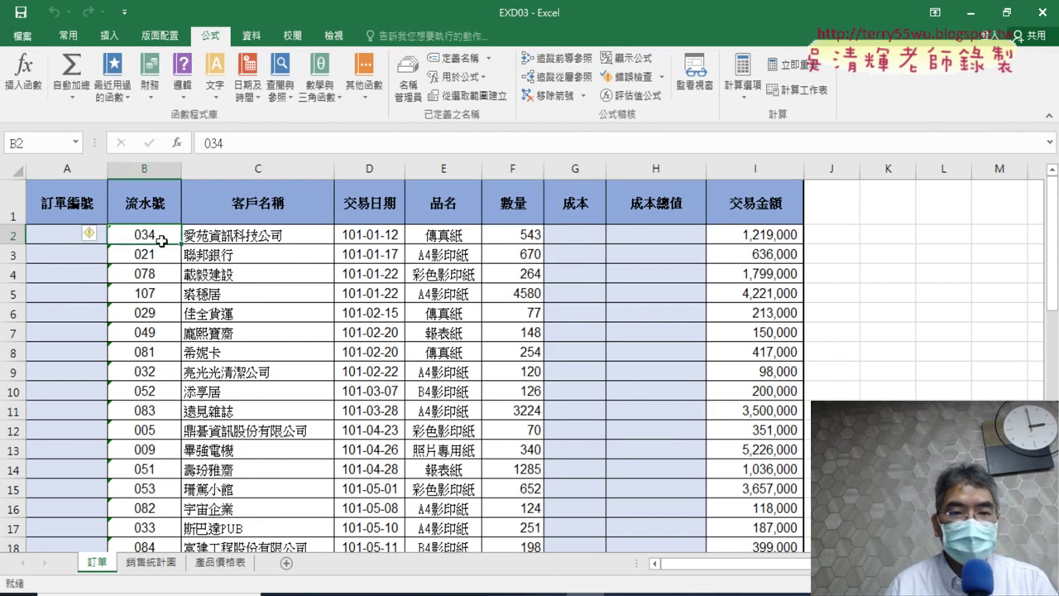
pyautogui.click(149, 201)
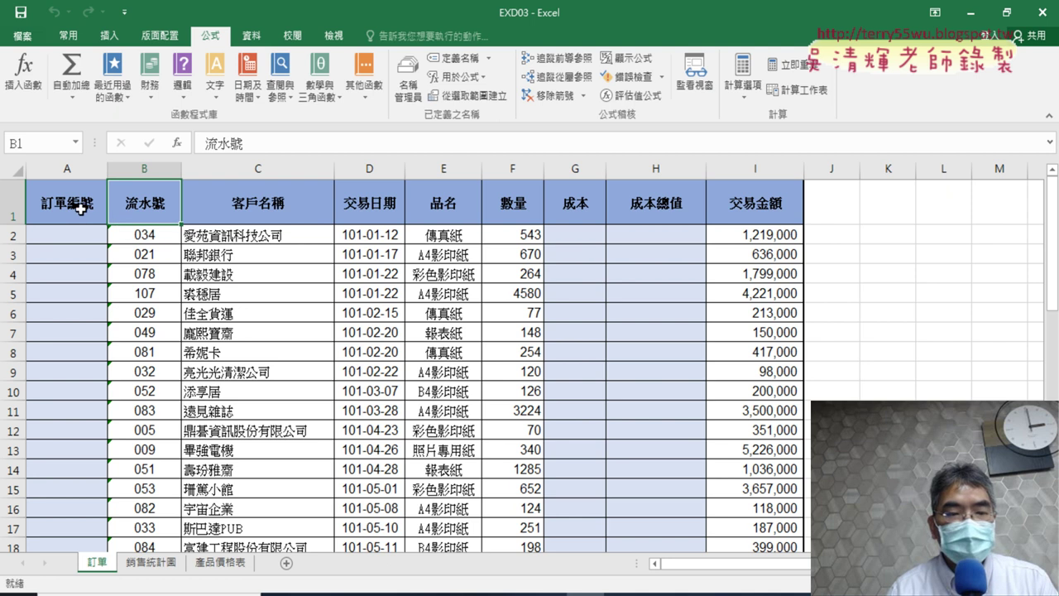
pyautogui.moveTo(73, 206); pyautogui.dragTo(749, 207)
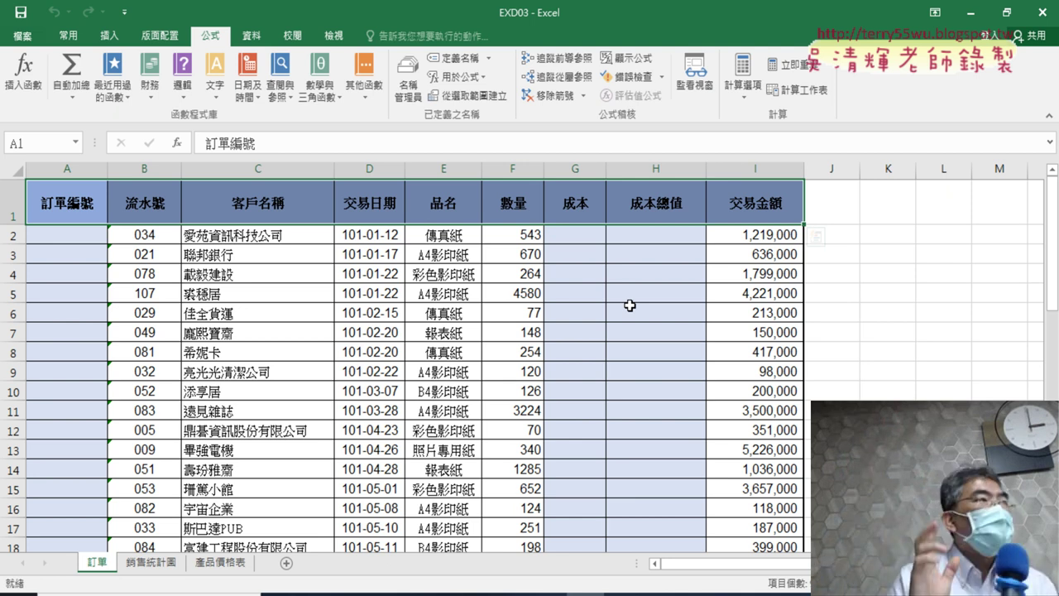
pyautogui.click(465, 97)
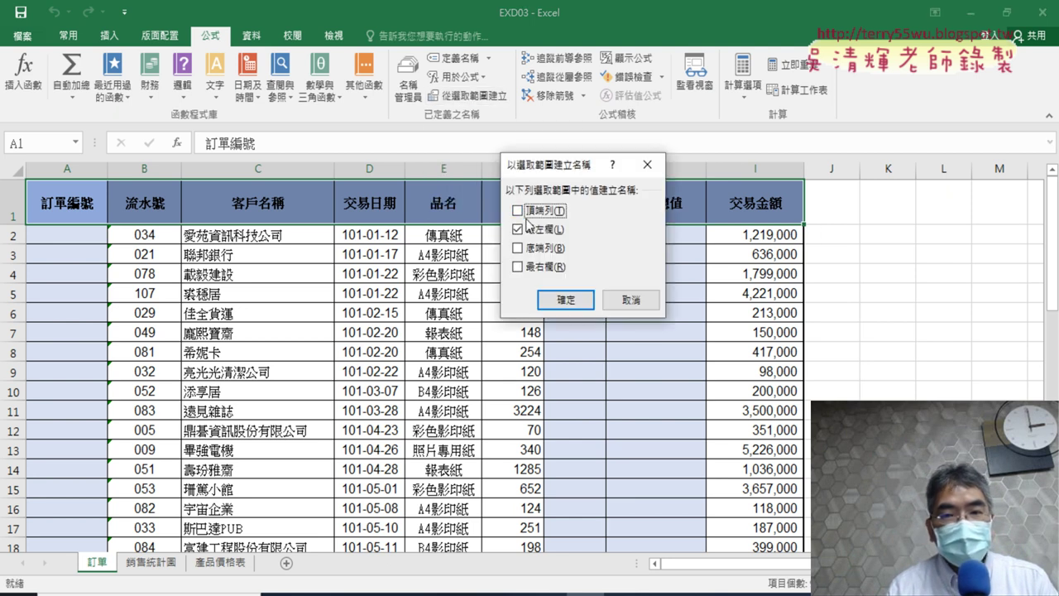
pyautogui.click(518, 230)
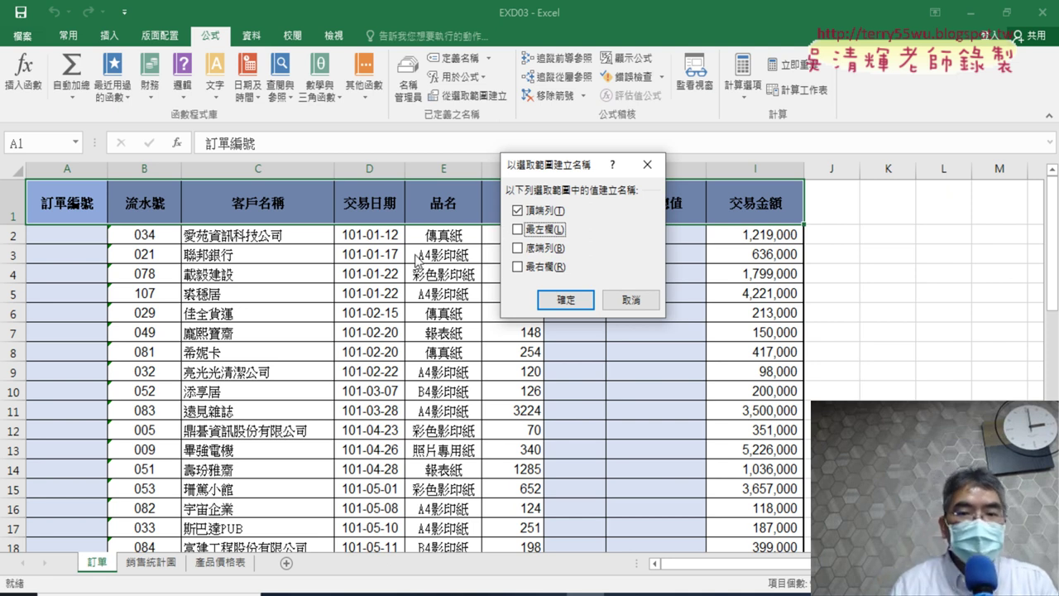
pyautogui.click(639, 303)
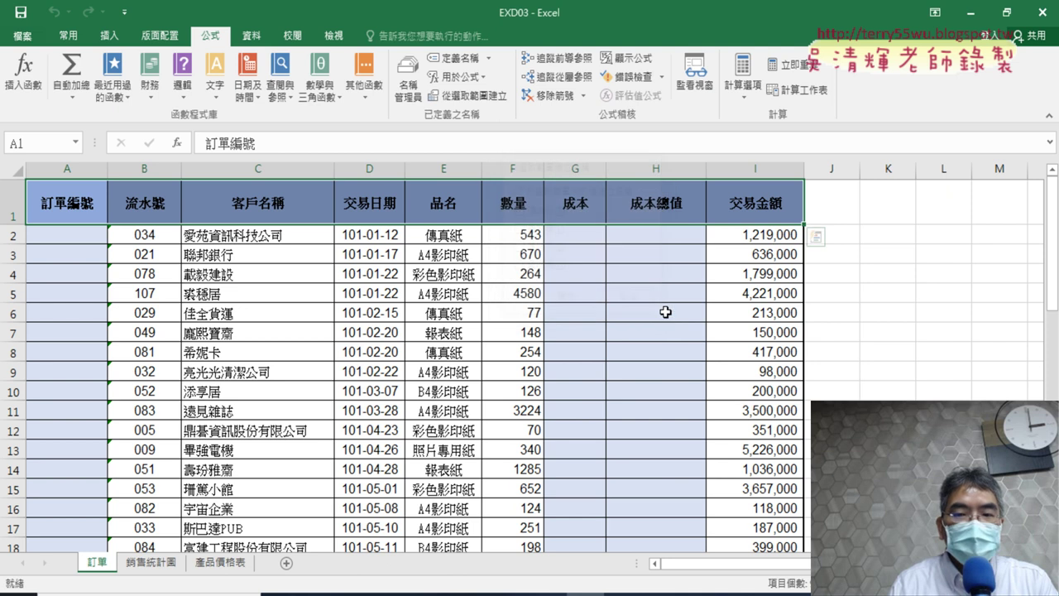
pyautogui.click(66, 210)
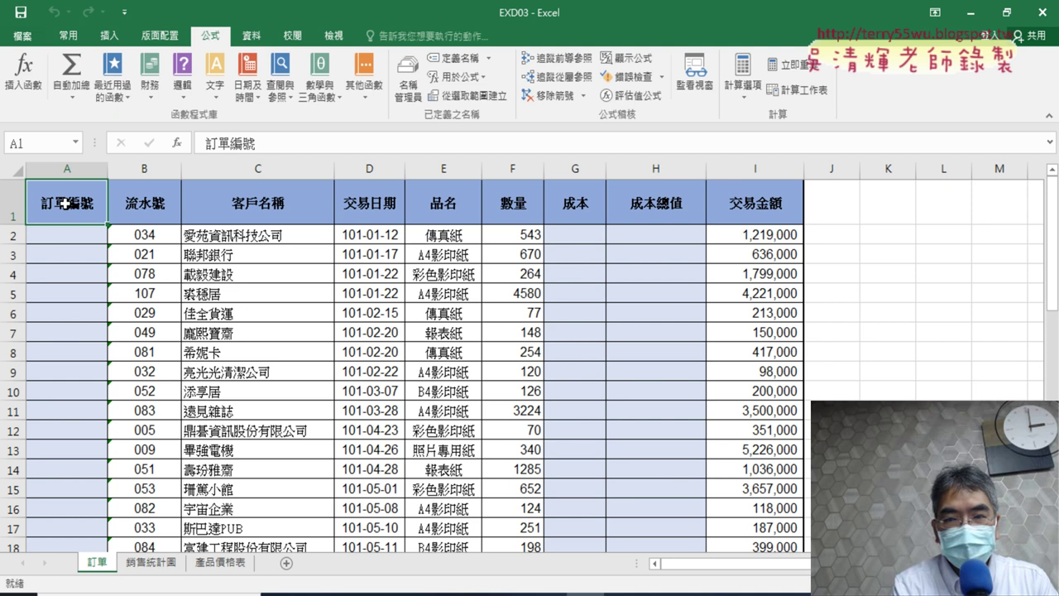
pyautogui.hotkey('ctrl', 'shift', 'Right')
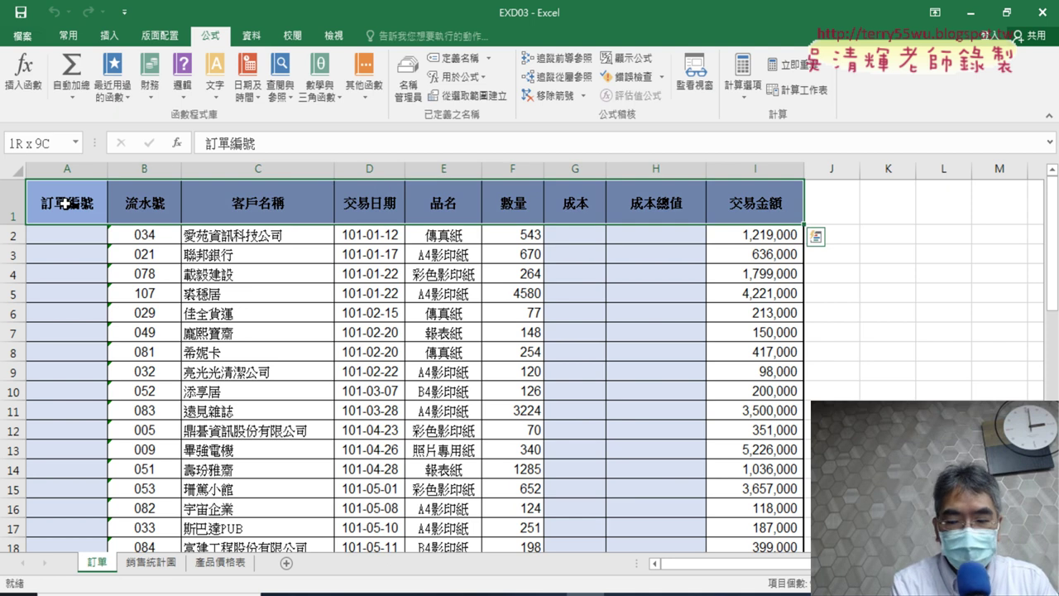
# Extend the selection down the columns with Ctrl+Shift+Down and scroll to see where data ends.
pyautogui.hotkey('ctrl', 'shift', 'Down')
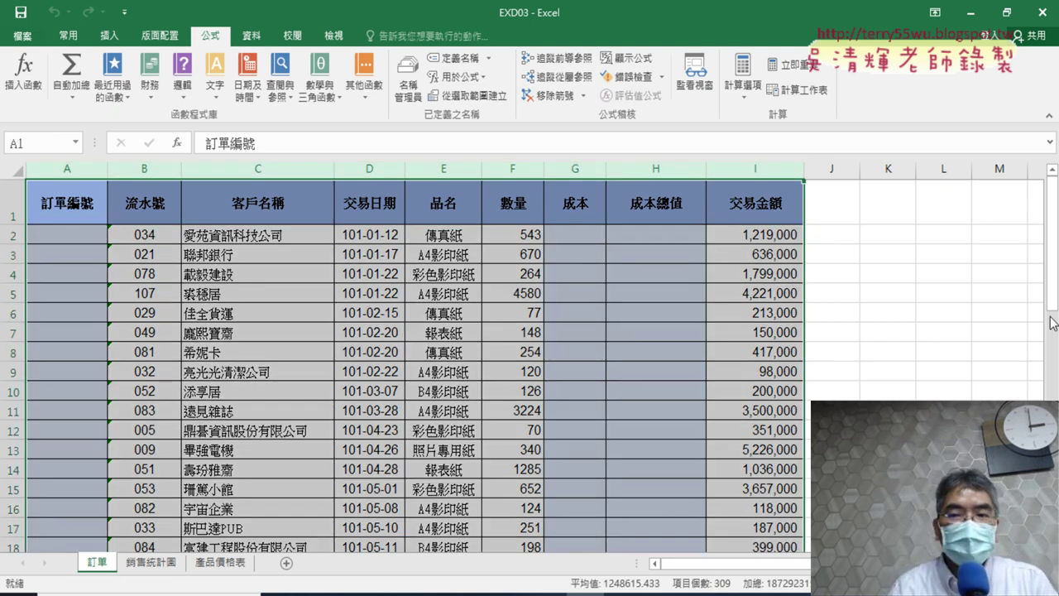
pyautogui.moveTo(1052, 243); pyautogui.dragTo(1051, 269)
pyautogui.moveTo(1051, 356); pyautogui.dragTo(1051, 397)
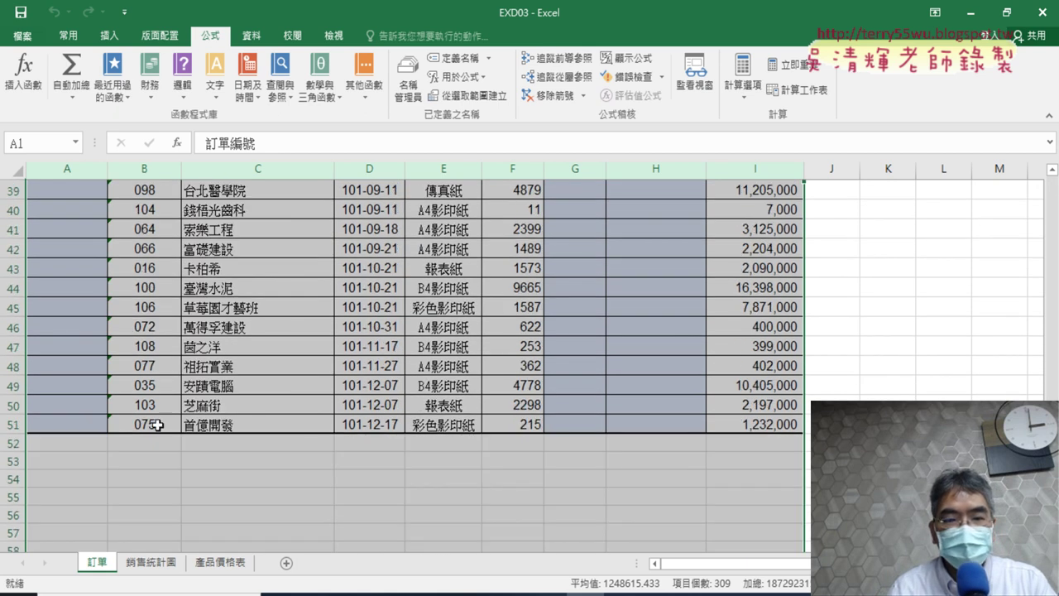
pyautogui.scroll(-4, 414, 364)
pyautogui.scroll(-2, 414, 364)
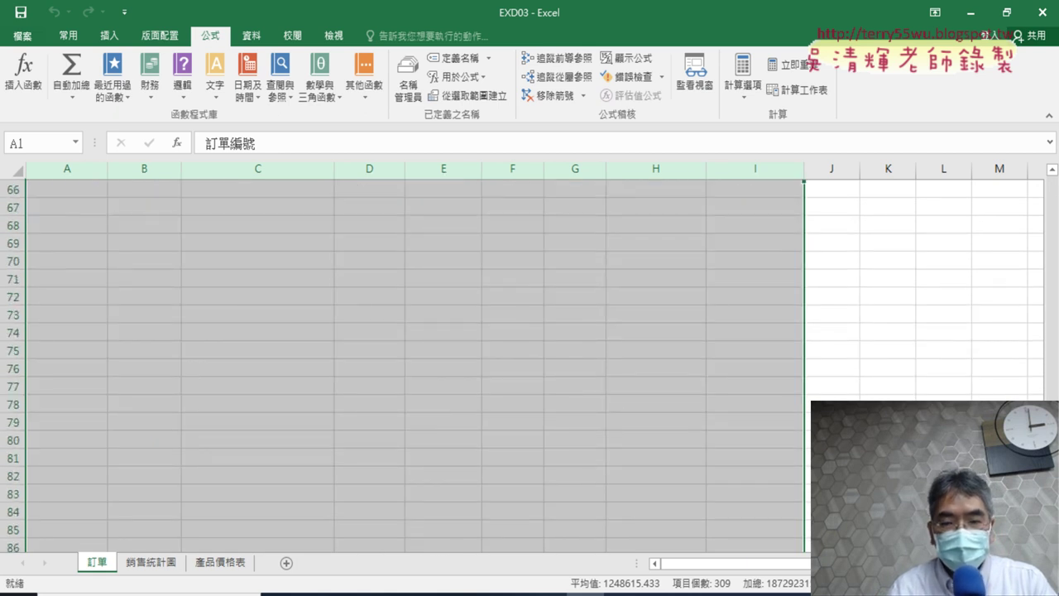
pyautogui.scroll(4, 414, 364)
pyautogui.scroll(1, 414, 364)
pyautogui.scroll(-7, 414, 364)
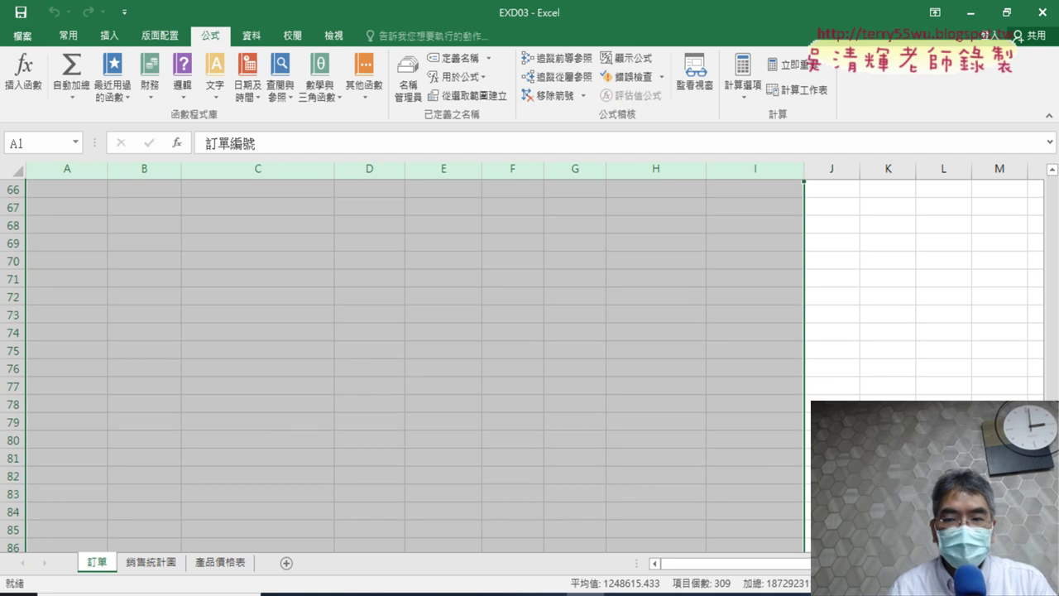
pyautogui.scroll(-8, 414, 364)
pyautogui.scroll(-5, 414, 365)
pyautogui.scroll(6, 414, 364)
pyautogui.scroll(2, 414, 364)
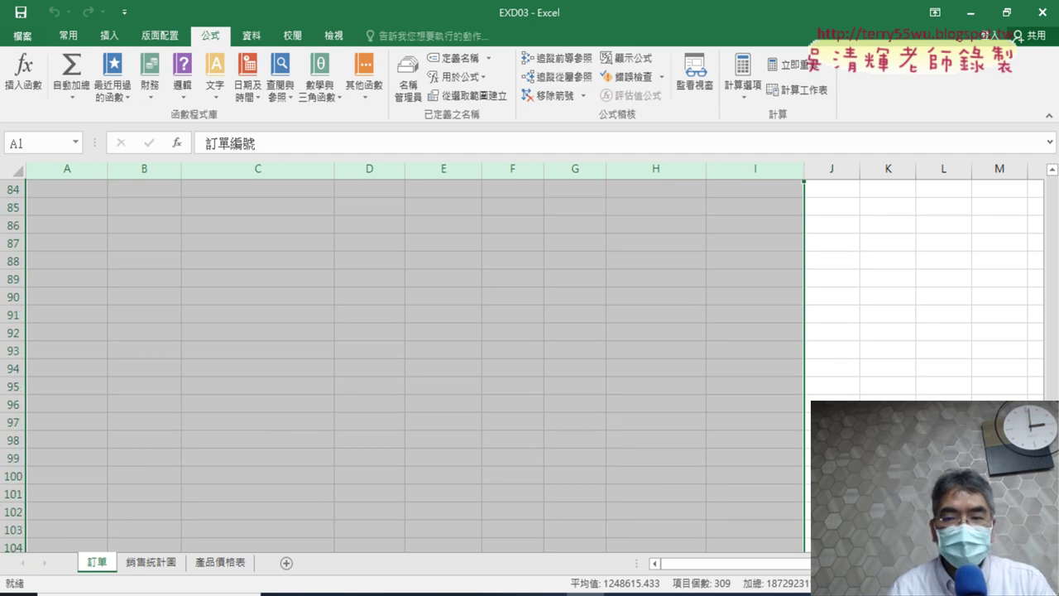
pyautogui.scroll(8, 414, 364)
pyautogui.scroll(8, 413, 364)
pyautogui.scroll(8, 414, 364)
pyautogui.scroll(4, 414, 364)
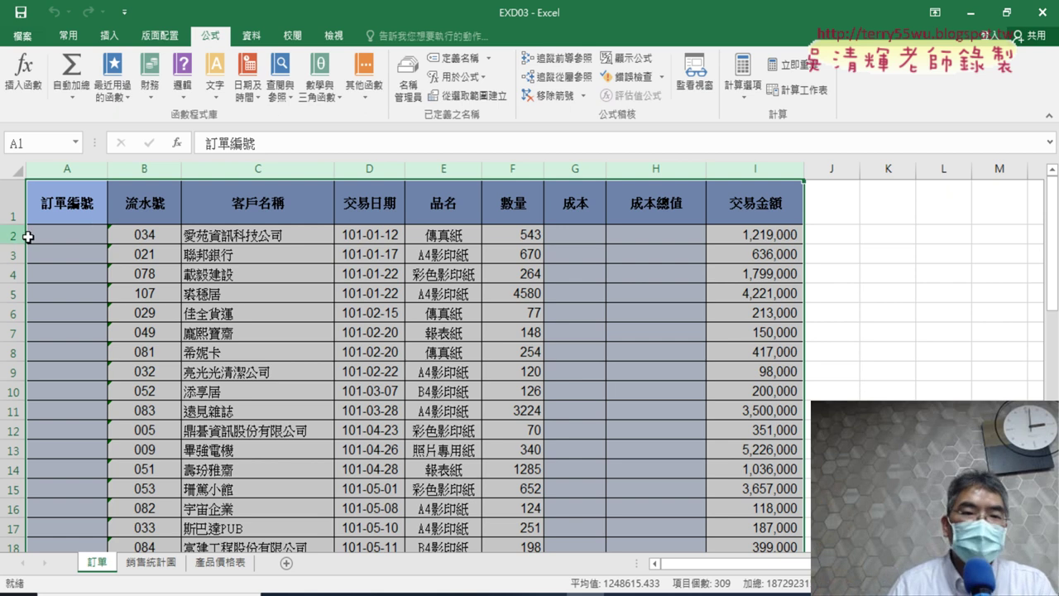
# Select A1:I51, from A1 down to the last order (serial 075) in row 51.
pyautogui.click(67, 204)
pyautogui.scroll(-3, 728, 416)
pyautogui.scroll(-5, 728, 417)
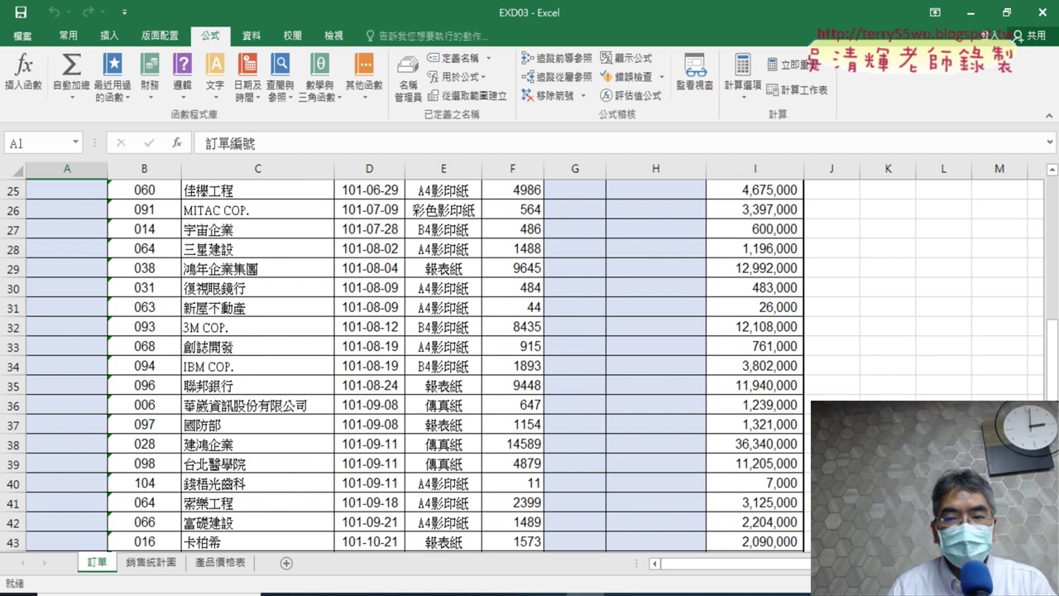
pyautogui.scroll(-3, 728, 416)
pyautogui.scroll(-2, 728, 416)
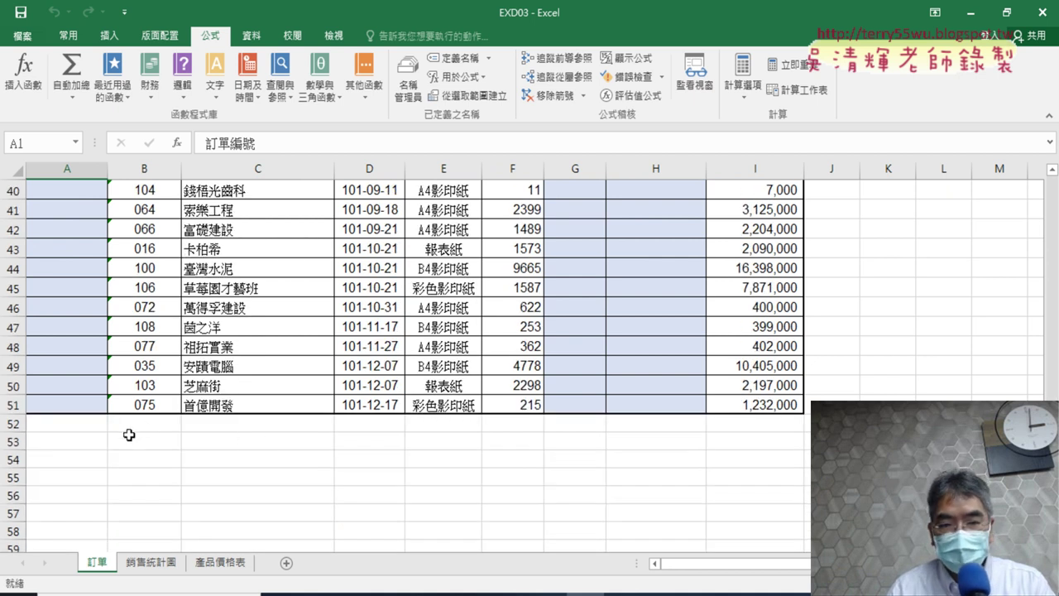
pyautogui.scroll(-3, 129, 435)
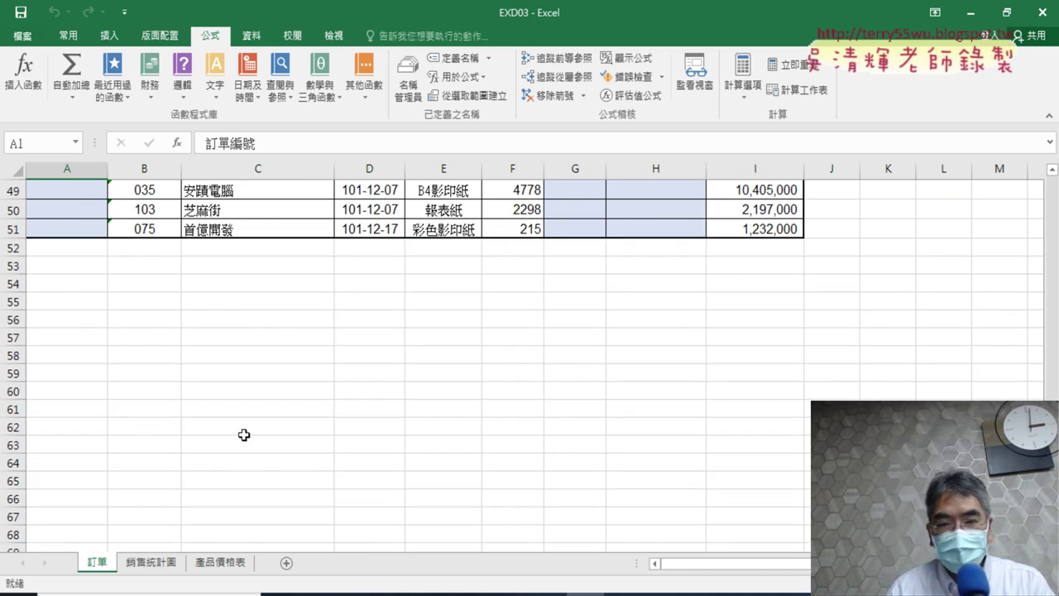
pyautogui.keyDown('shift'); pyautogui.click(774, 237); pyautogui.keyUp('shift')
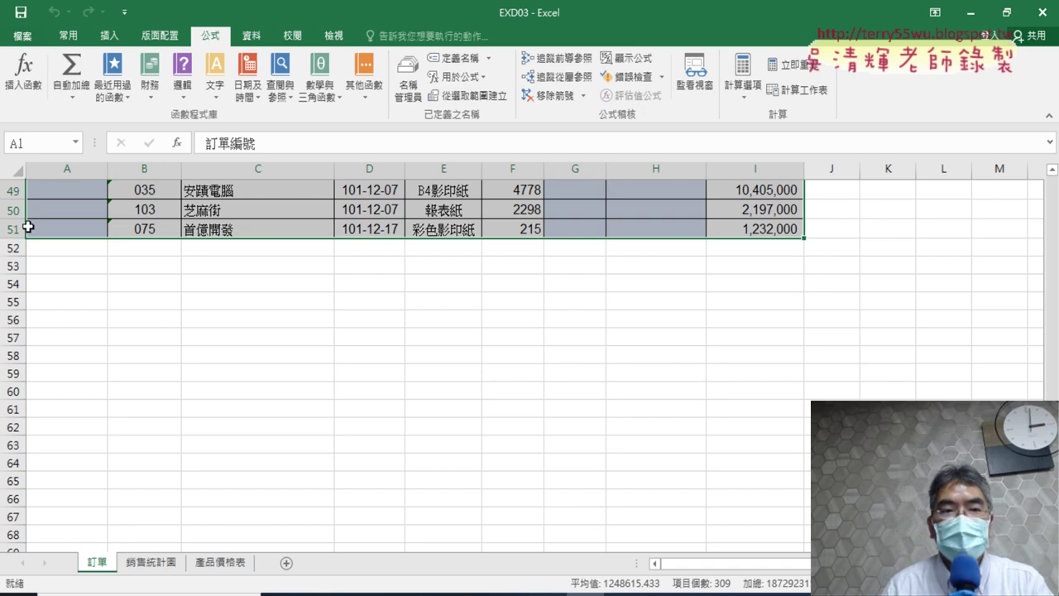
pyautogui.scroll(3, 224, 239)
pyautogui.scroll(6, 580, 290)
pyautogui.scroll(7, 911, 331)
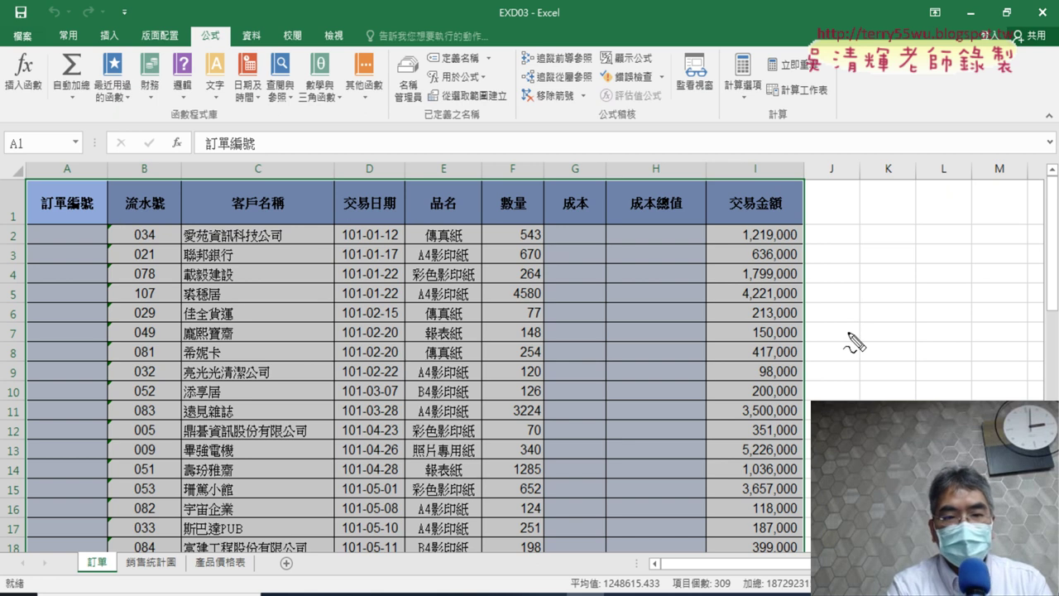
# Mark the 訂單編號 column, Create from Selection, and headers B1 and I1 with the pen, then clear the ink.
pyautogui.moveTo(70, 212)
pyautogui.mouseDown()
pyautogui.moveTo(29, 203)
pyautogui.moveTo(95, 211)
pyautogui.mouseUp()
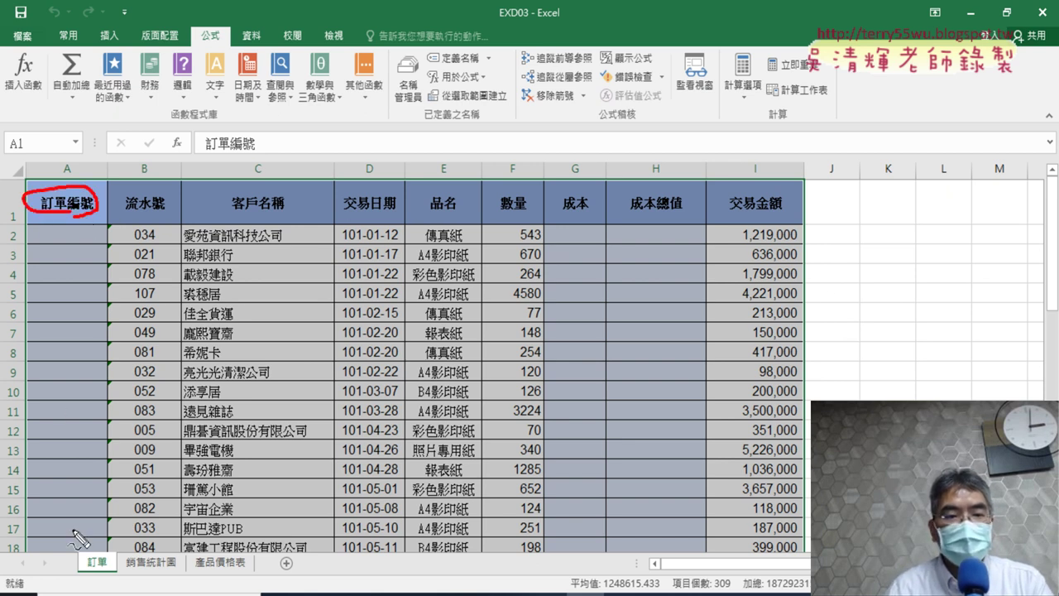
pyautogui.moveTo(73, 532)
pyautogui.mouseDown()
pyautogui.moveTo(71, 307)
pyautogui.moveTo(73, 550)
pyautogui.mouseUp()
pyautogui.moveTo(71, 285)
pyautogui.mouseDown()
pyautogui.moveTo(78, 272)
pyautogui.moveTo(58, 267)
pyautogui.moveTo(83, 266)
pyautogui.mouseUp()
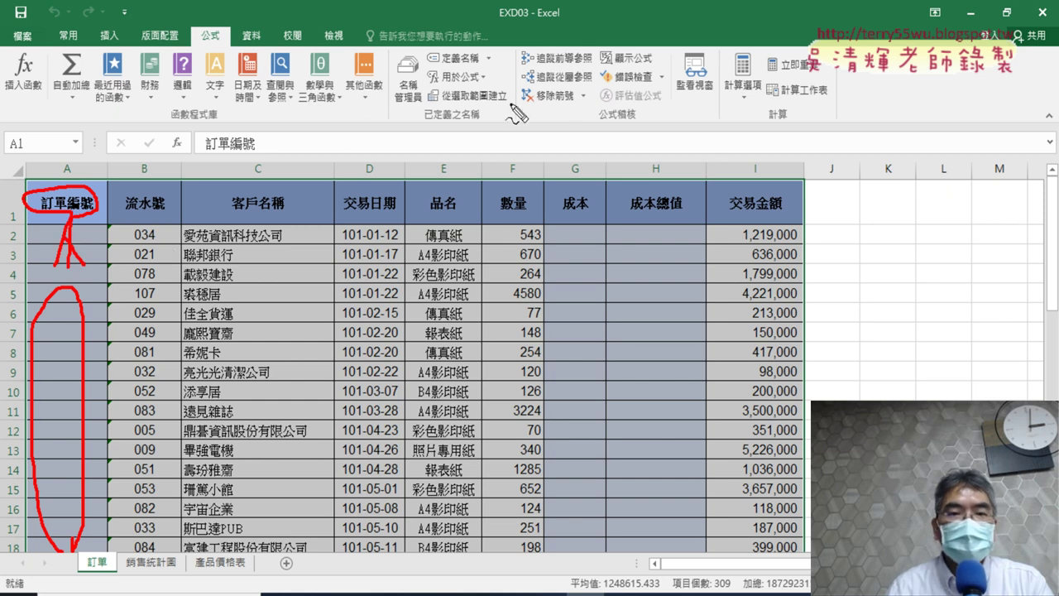
pyautogui.moveTo(506, 107)
pyautogui.mouseDown()
pyautogui.moveTo(405, 98)
pyautogui.moveTo(529, 106)
pyautogui.mouseUp()
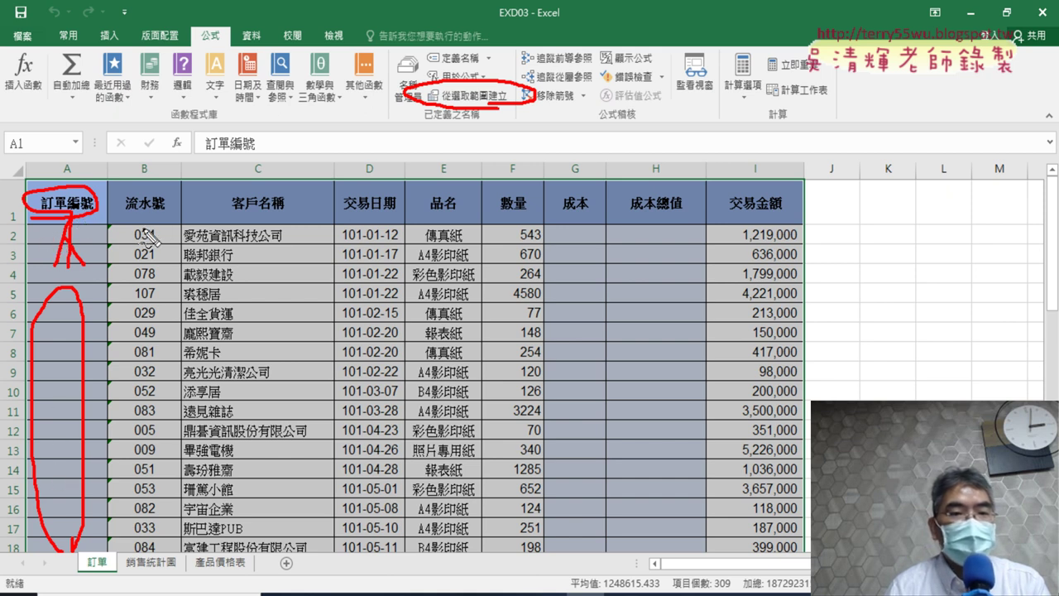
pyautogui.moveTo(128, 211)
pyautogui.mouseDown()
pyautogui.moveTo(171, 210)
pyautogui.moveTo(159, 221)
pyautogui.mouseUp()
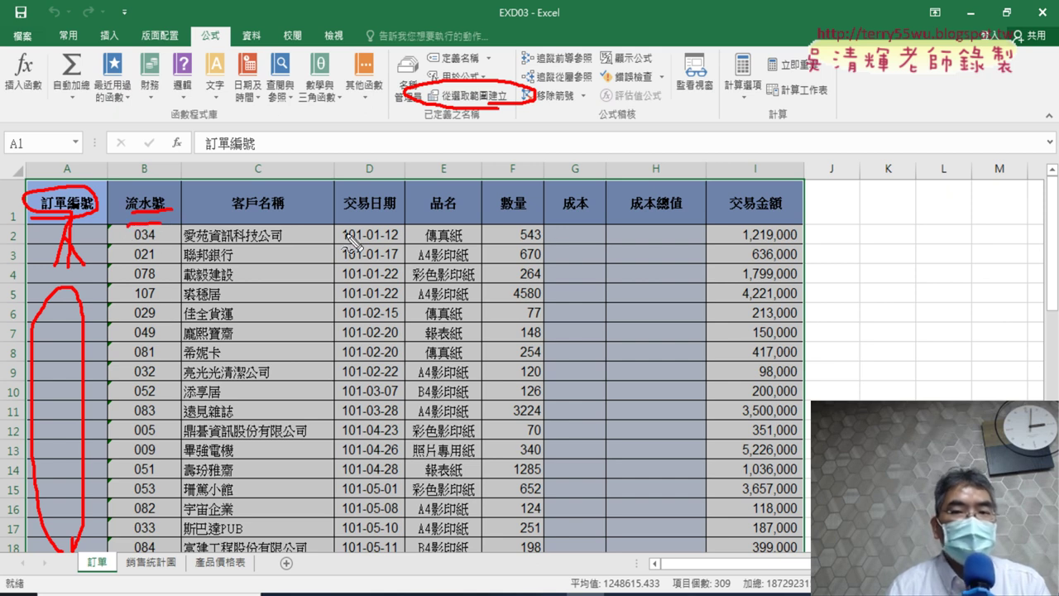
pyautogui.moveTo(735, 222); pyautogui.dragTo(799, 221)
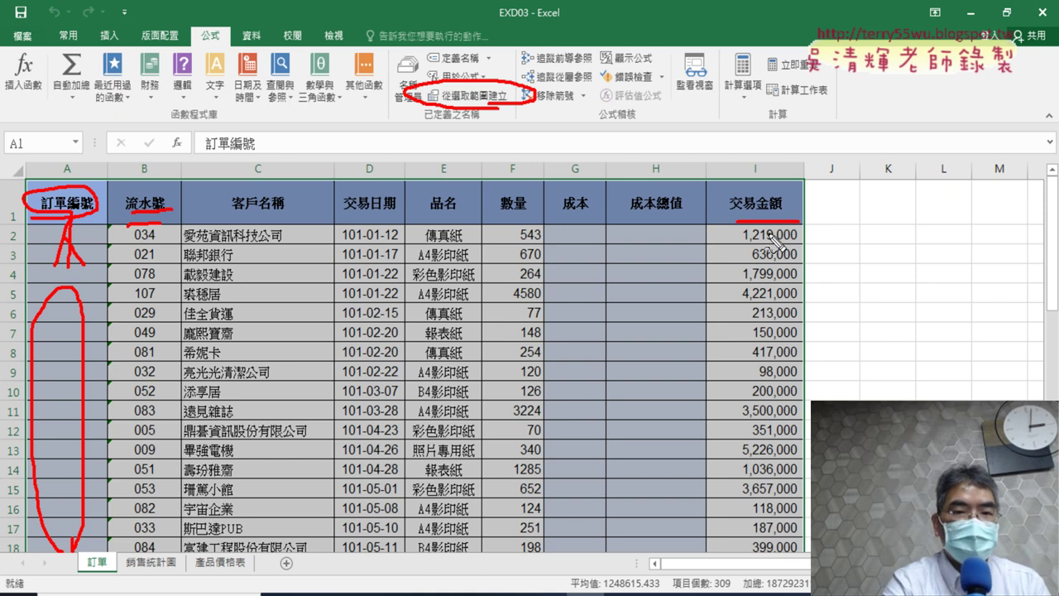
pyautogui.press('Escape')
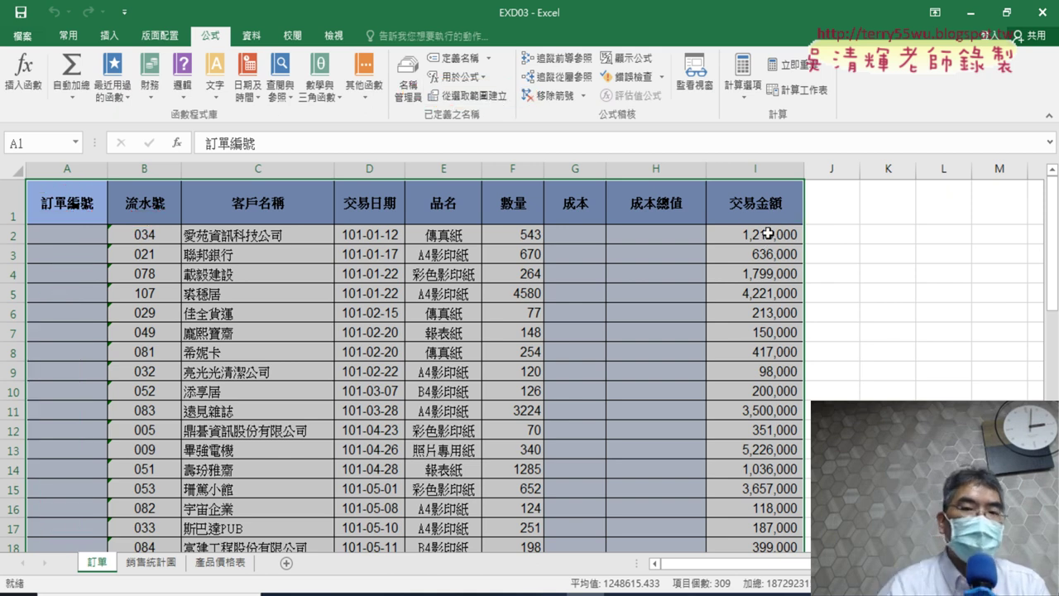
# Use Create from Selection with Top row checked to name each A1:I51 column by its header.
pyautogui.click(488, 97)
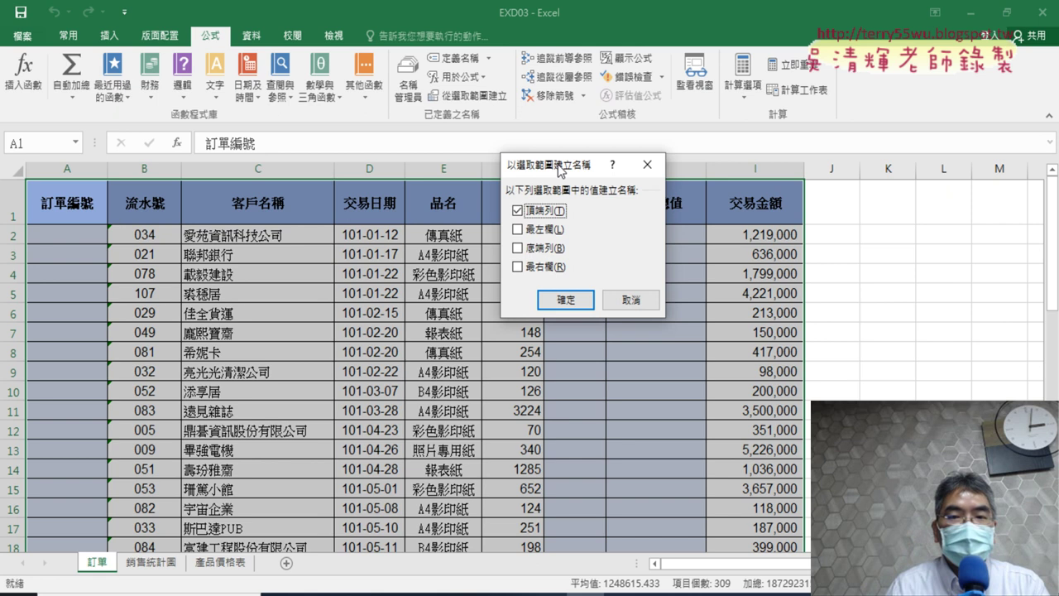
pyautogui.moveTo(559, 170); pyautogui.dragTo(355, 252)
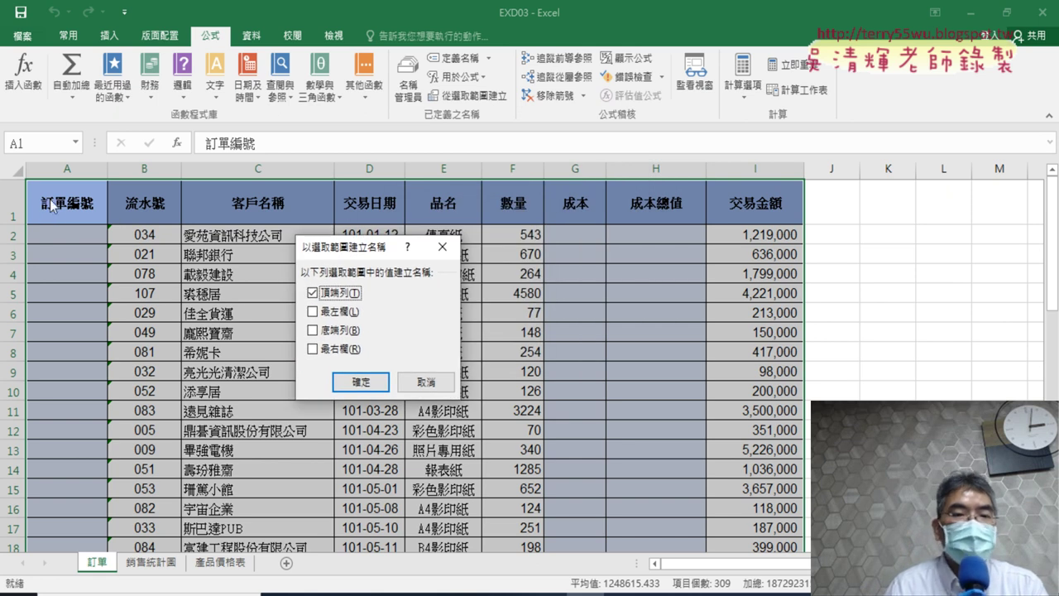
pyautogui.click(381, 386)
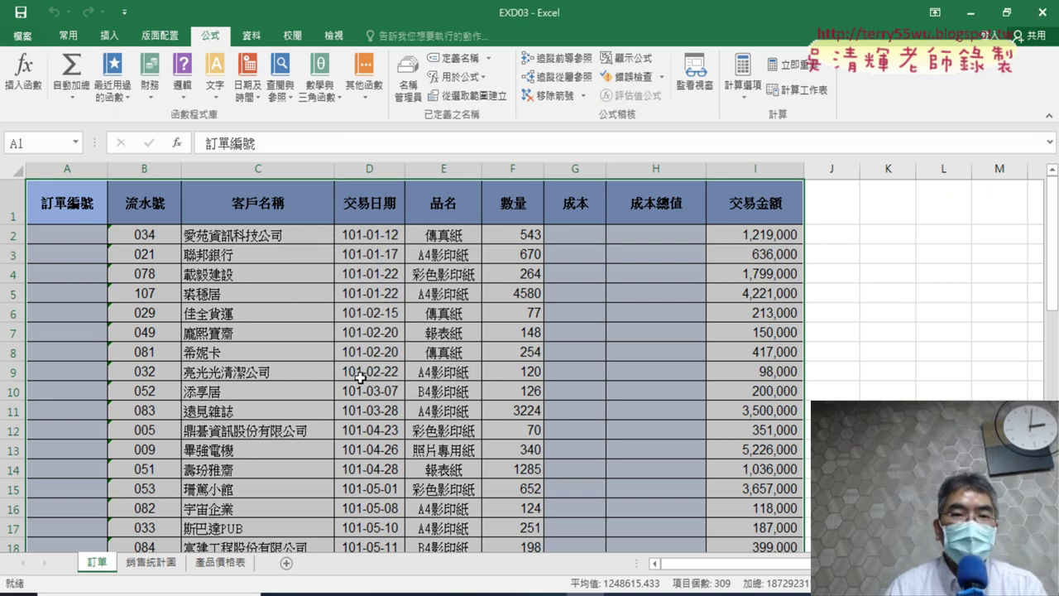
# In Name Manager, verify 訂單編號 refers to A2:A51 and 流水號 to B2:B51.
pyautogui.click(410, 89)
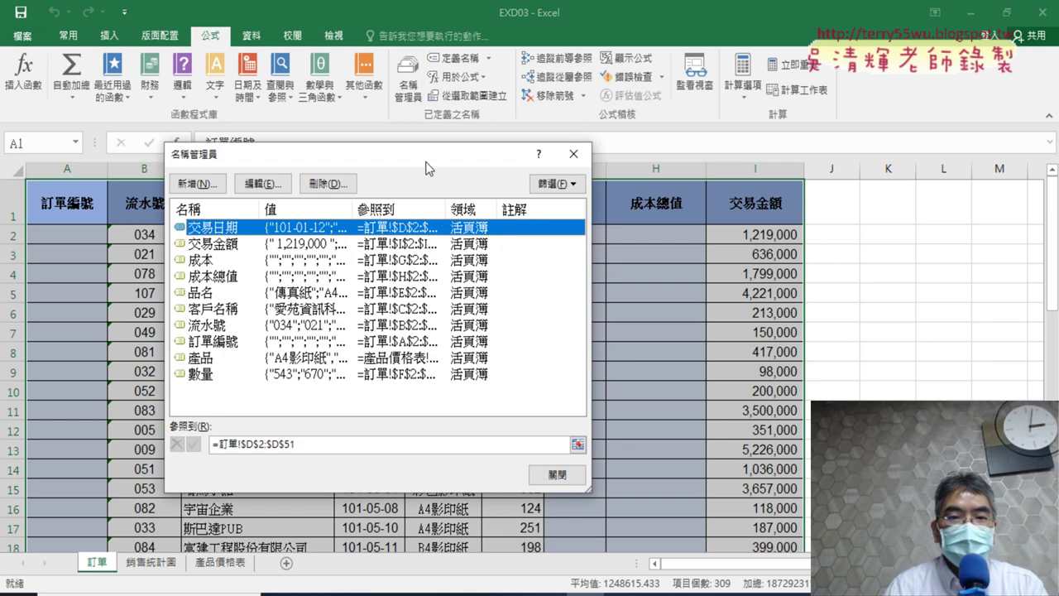
pyautogui.moveTo(427, 166); pyautogui.dragTo(681, 237)
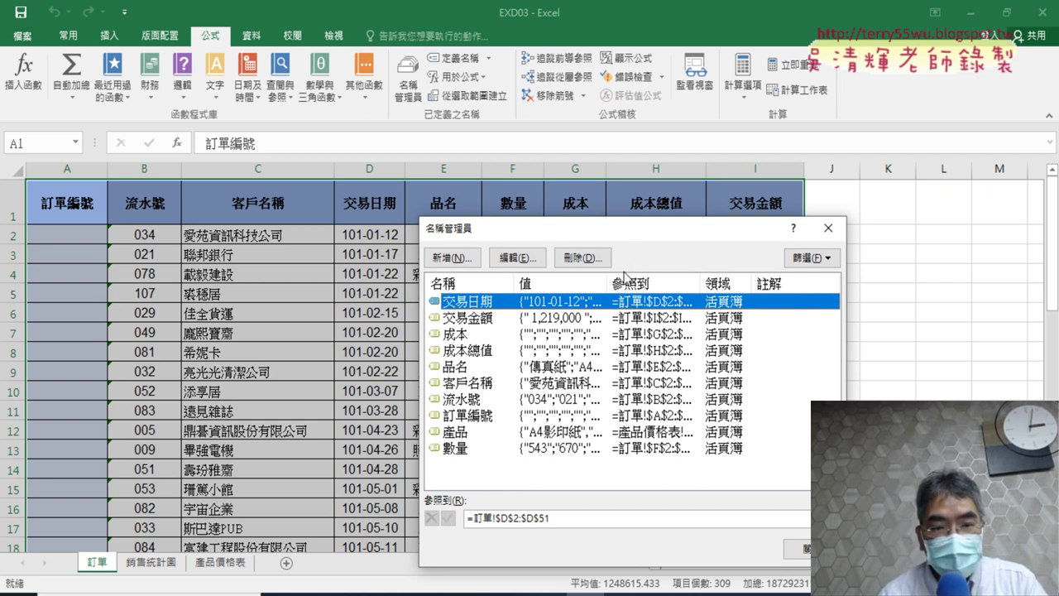
pyautogui.click(591, 416)
pyautogui.moveTo(665, 227); pyautogui.dragTo(665, 62)
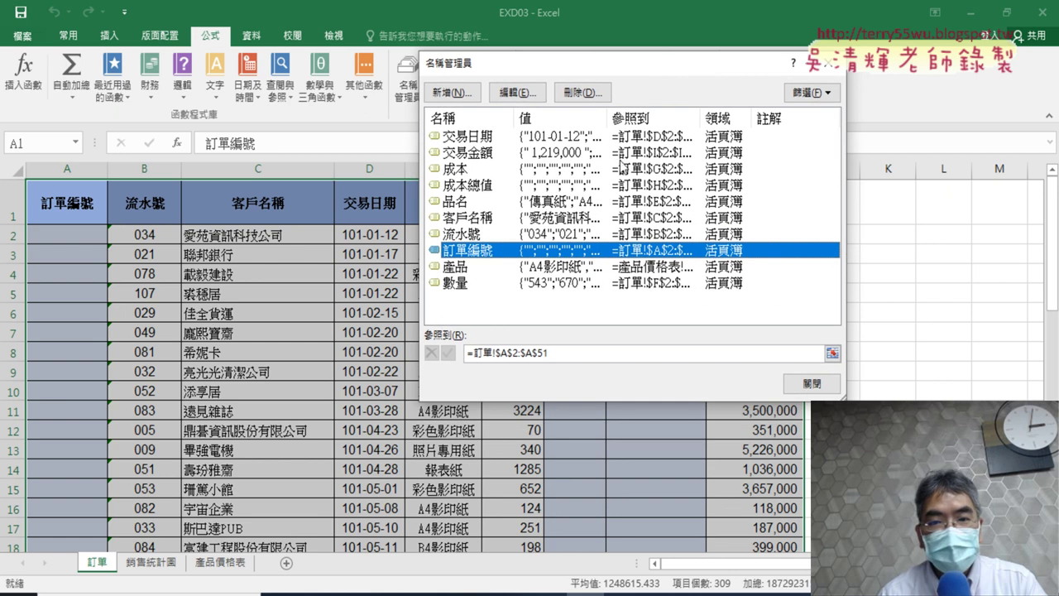
pyautogui.click(543, 250)
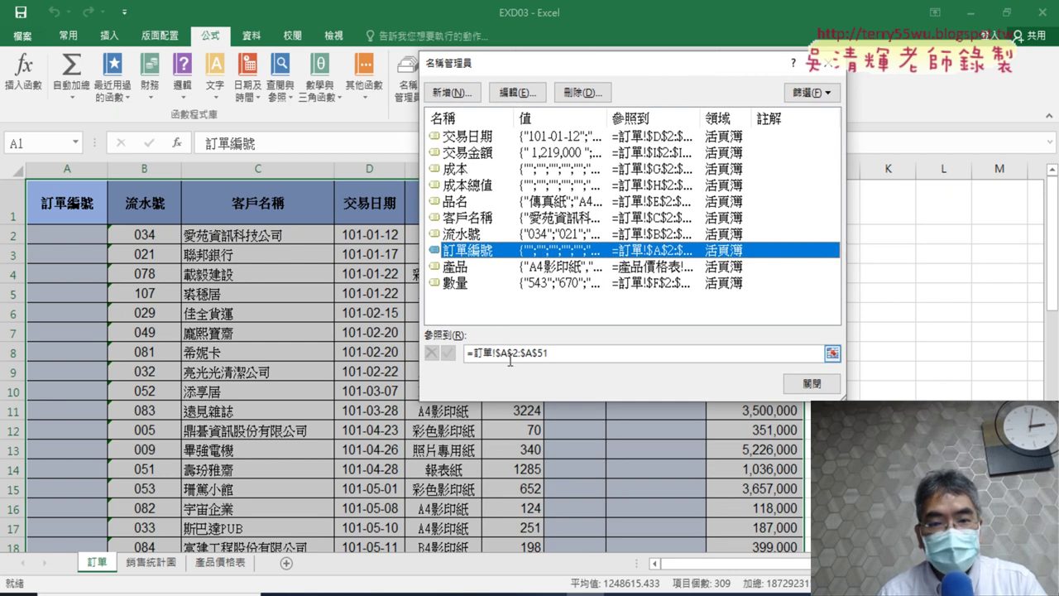
pyautogui.click(557, 353)
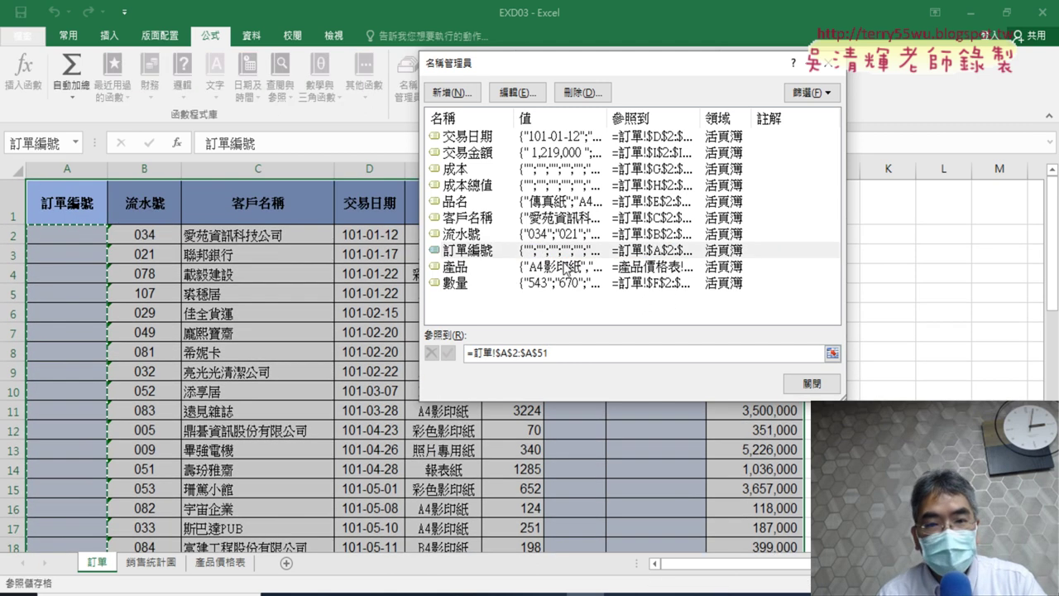
pyautogui.click(483, 235)
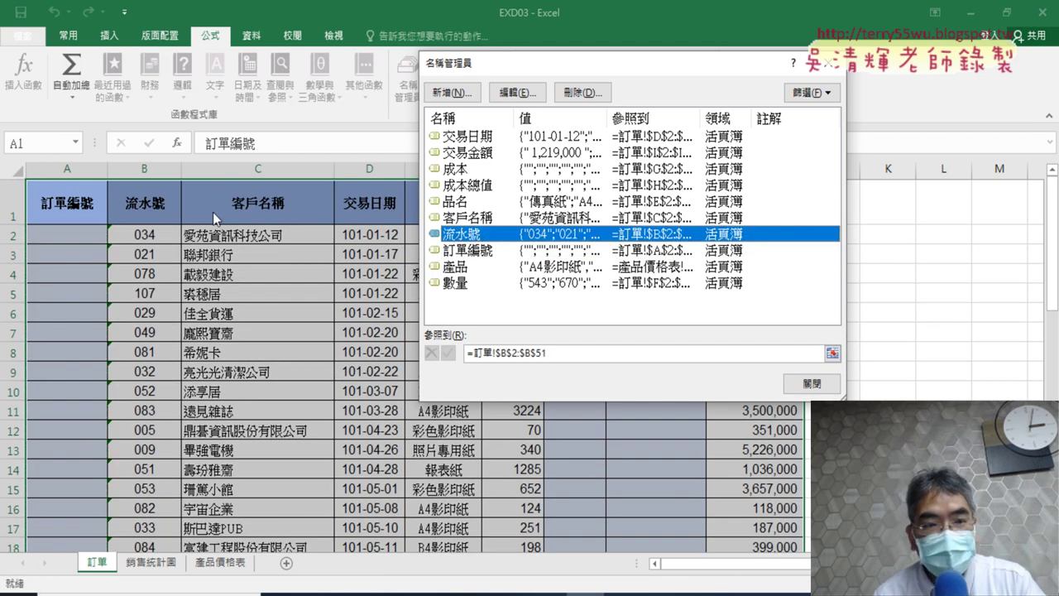
pyautogui.click(560, 354)
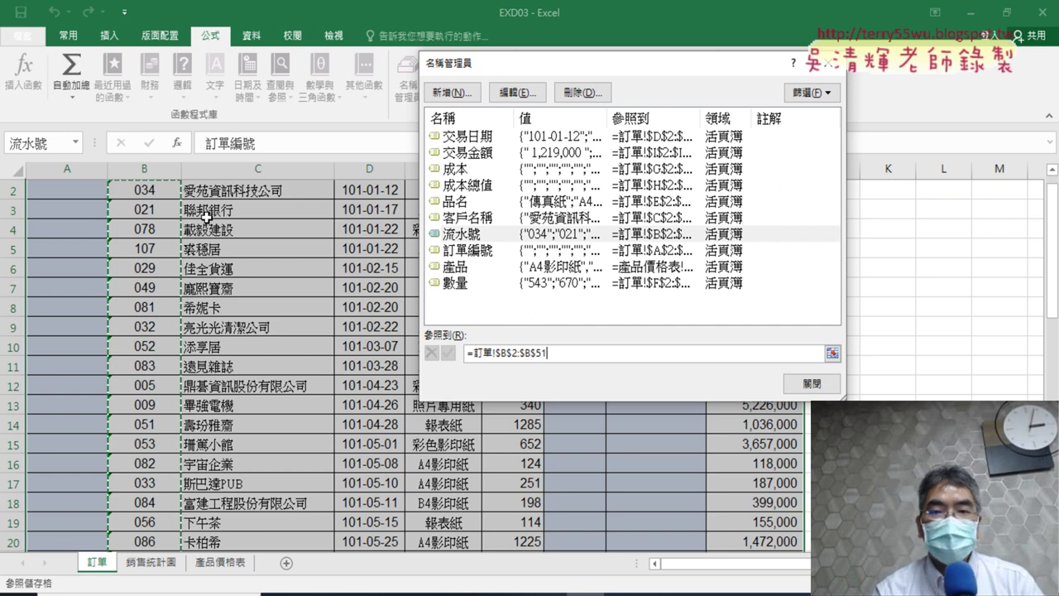
# Glance at the exam PDF, return to Excel, and move Name Manager off header row 1.
pyautogui.click(318, 594)
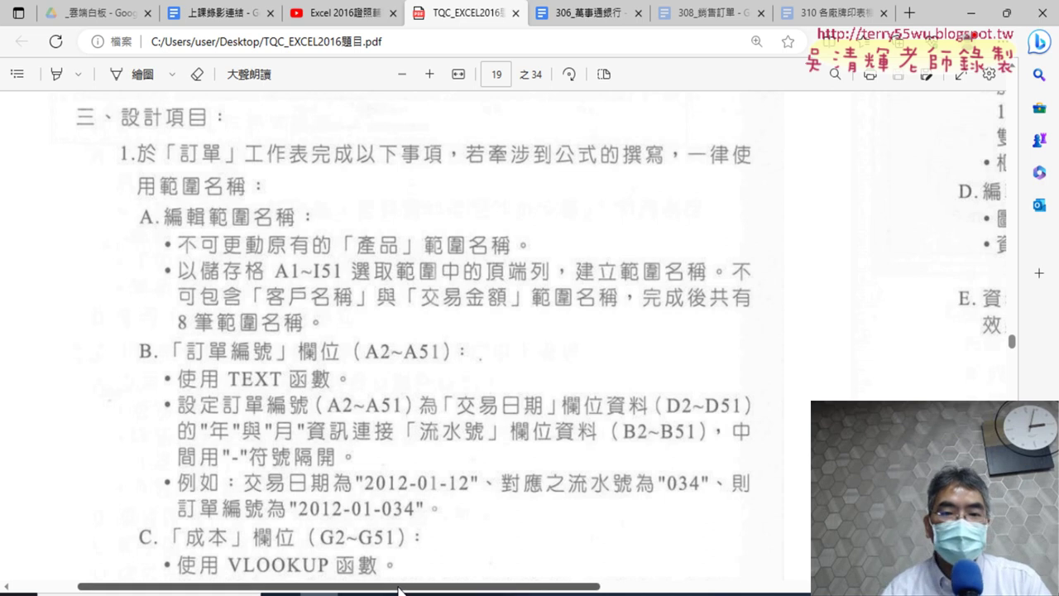
pyautogui.click(968, 27)
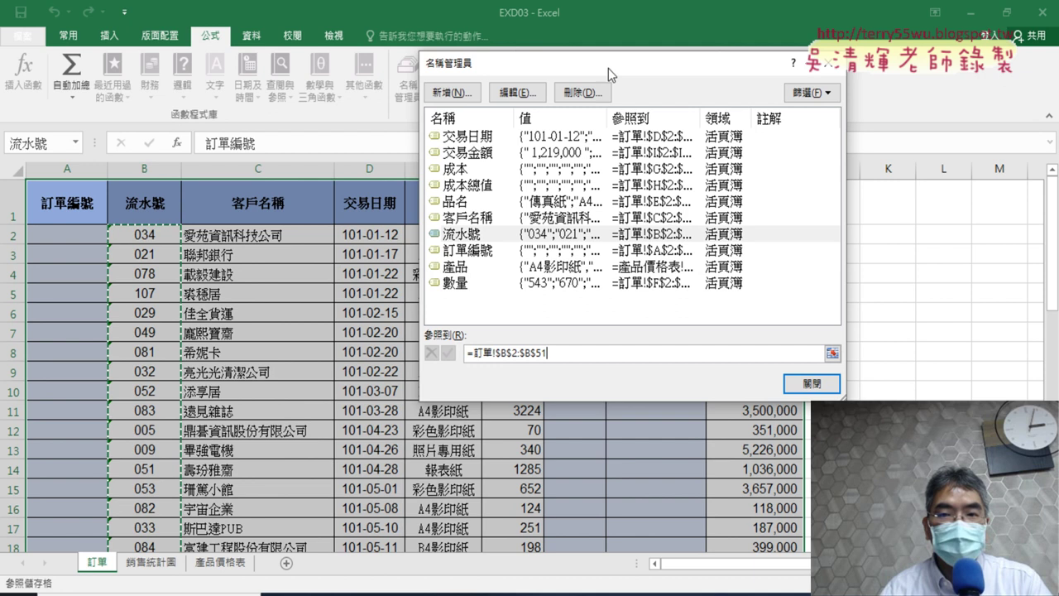
pyautogui.moveTo(608, 68)
pyautogui.mouseDown()
pyautogui.moveTo(611, 242)
pyautogui.moveTo(729, 263)
pyautogui.moveTo(318, 244)
pyautogui.mouseUp()
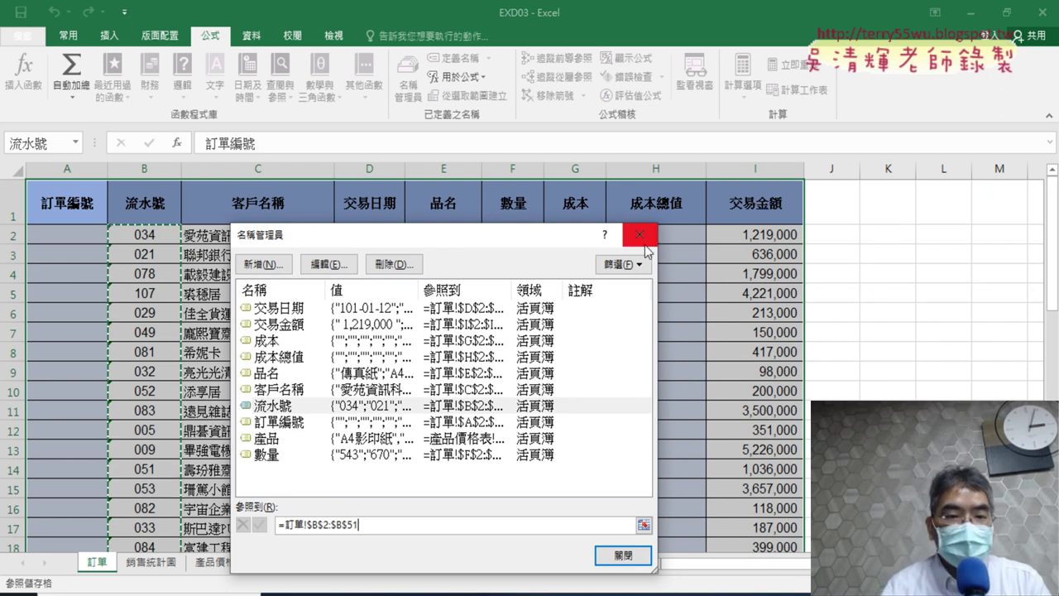
# Delete the 客戶名稱 and 交易金額 range names.
pyautogui.click(291, 390)
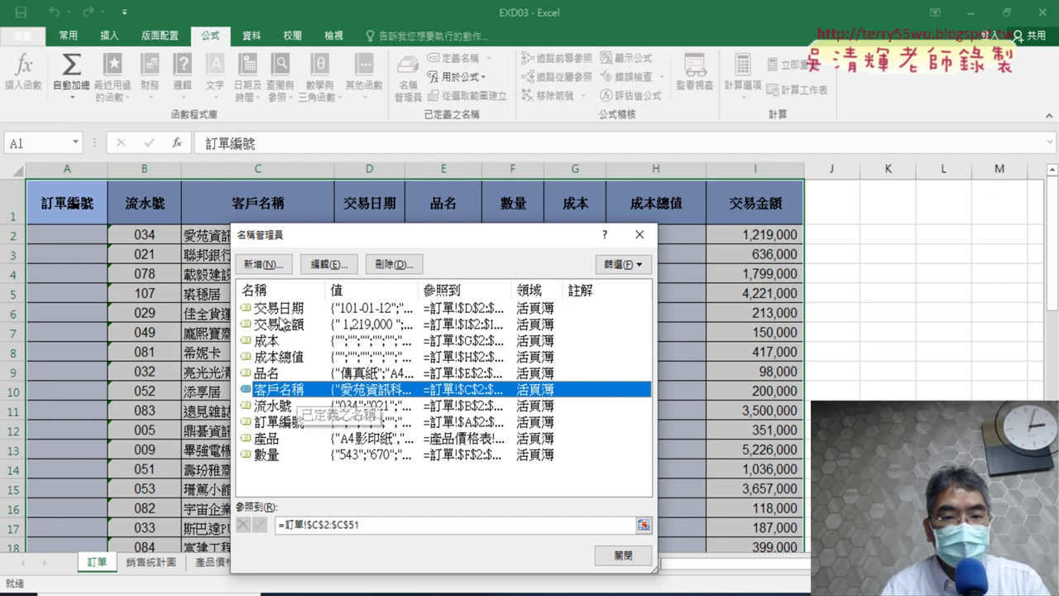
pyautogui.click(389, 270)
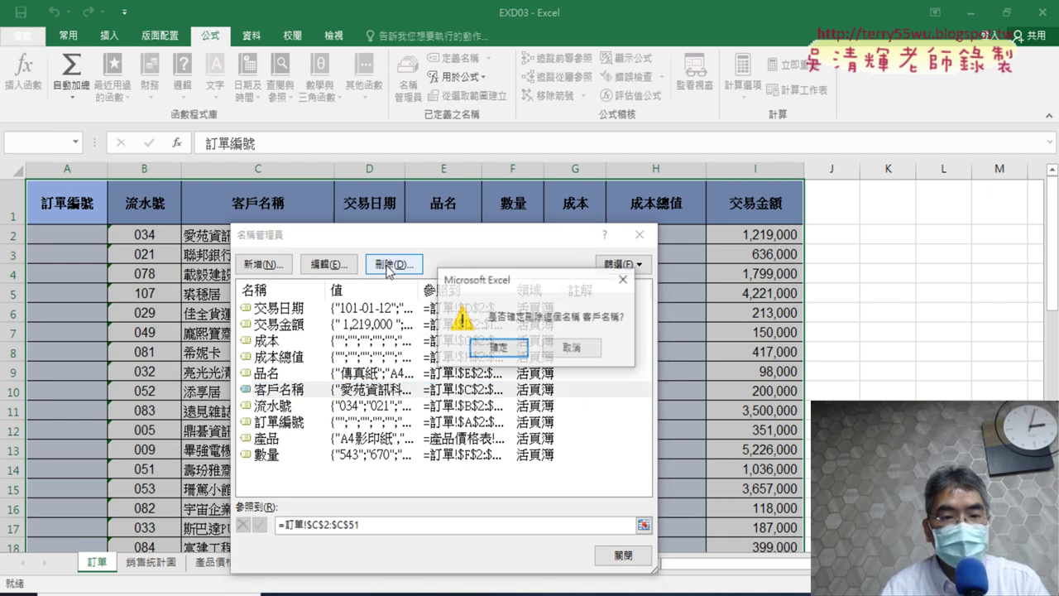
pyautogui.click(499, 349)
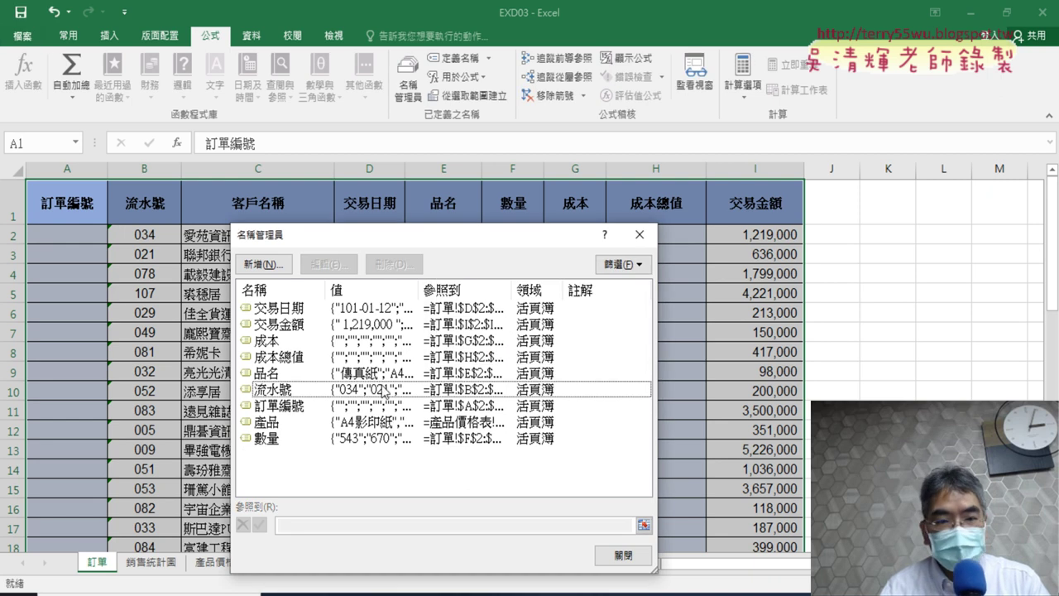
pyautogui.click(298, 324)
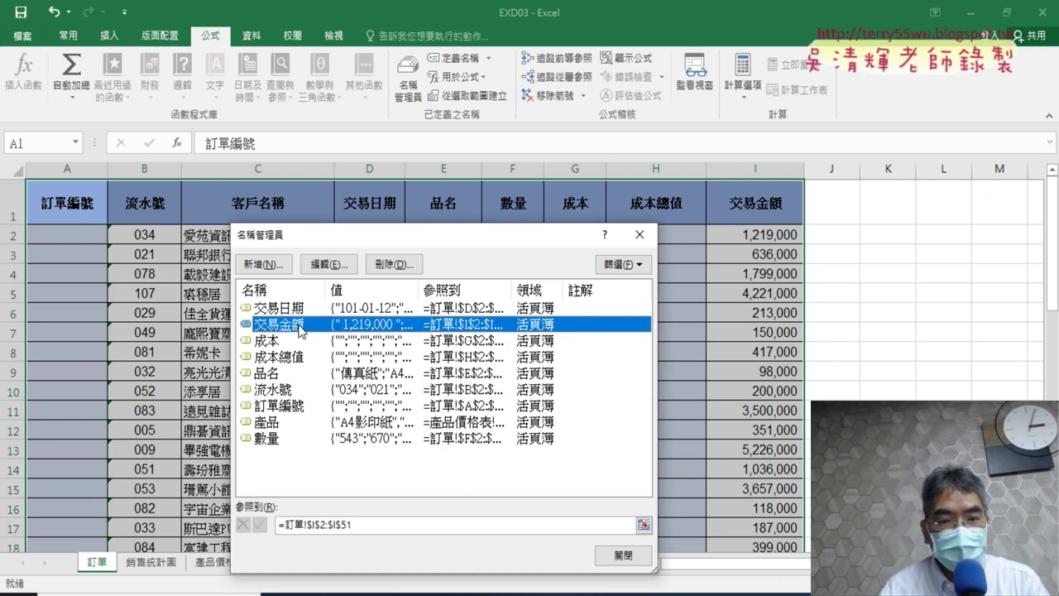
pyautogui.click(397, 265)
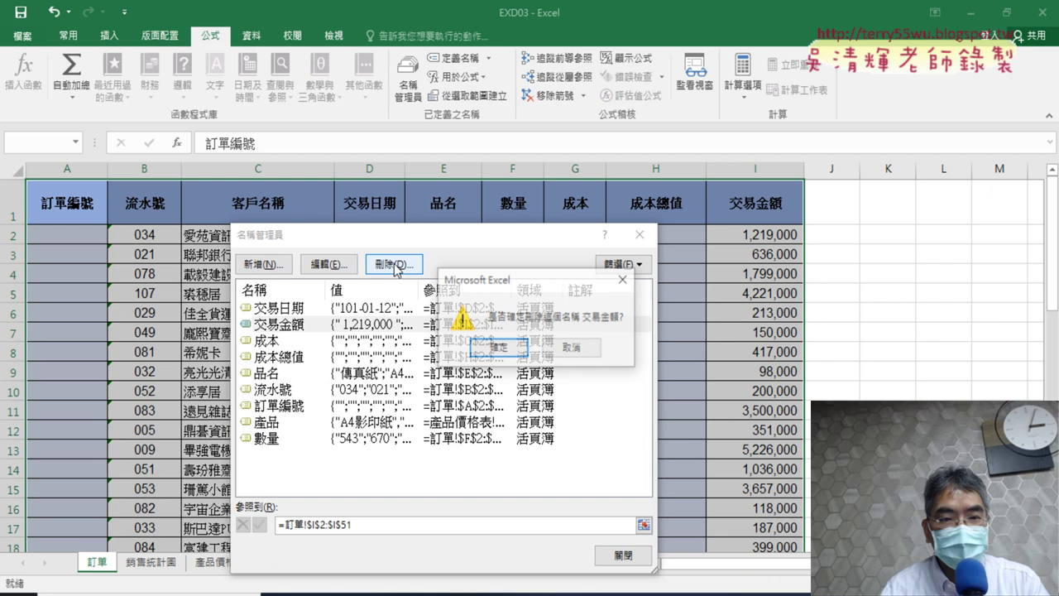
pyautogui.click(499, 348)
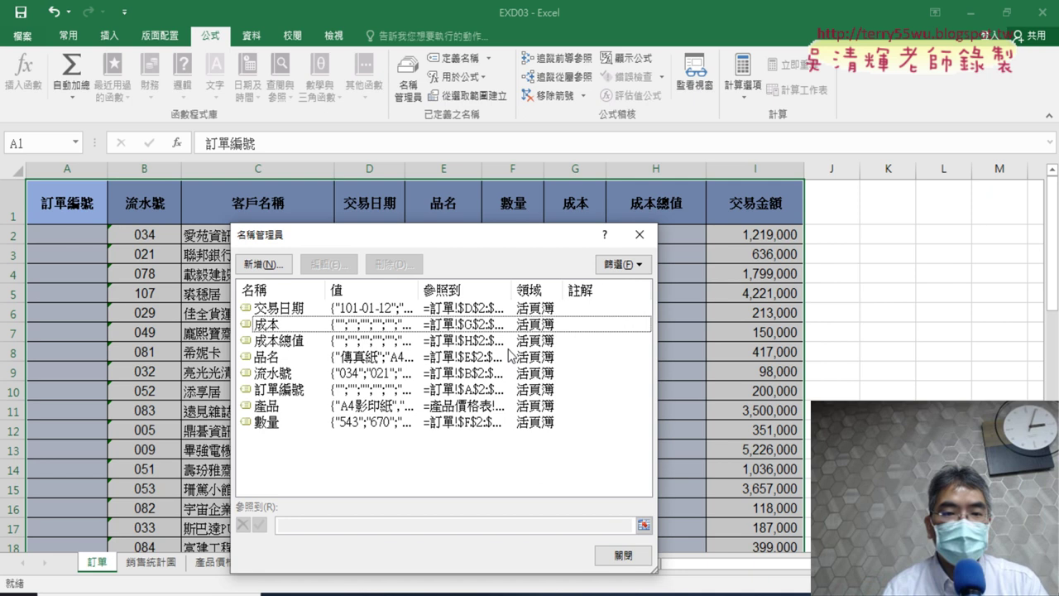
# Select all remaining names to confirm eight are left, then return to the exam PDF.
pyautogui.click(364, 407)
pyautogui.click(281, 423)
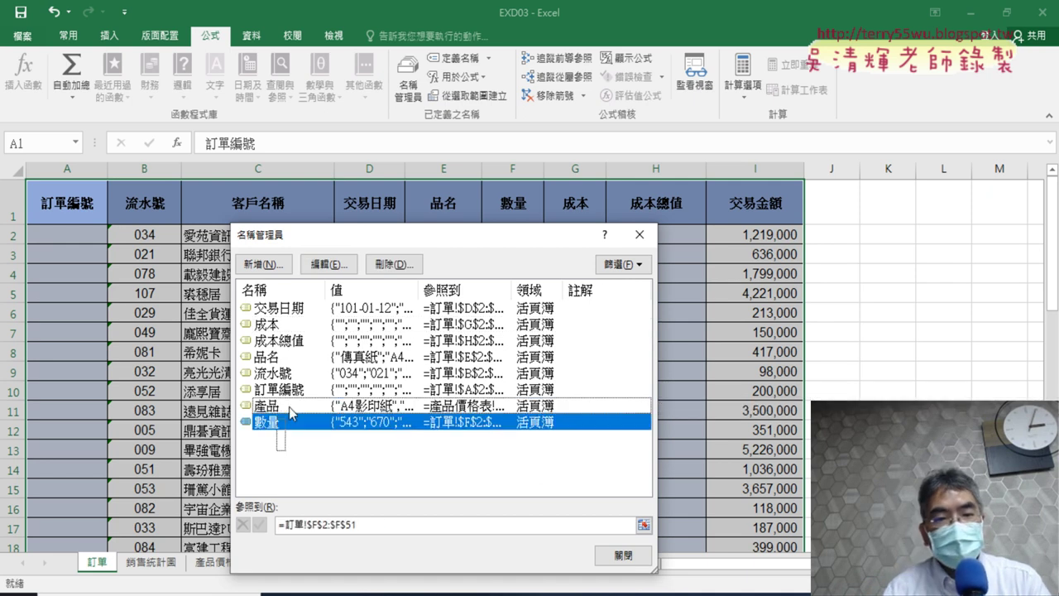
pyautogui.keyDown('shift'); pyautogui.click(306, 308); pyautogui.keyUp('shift')
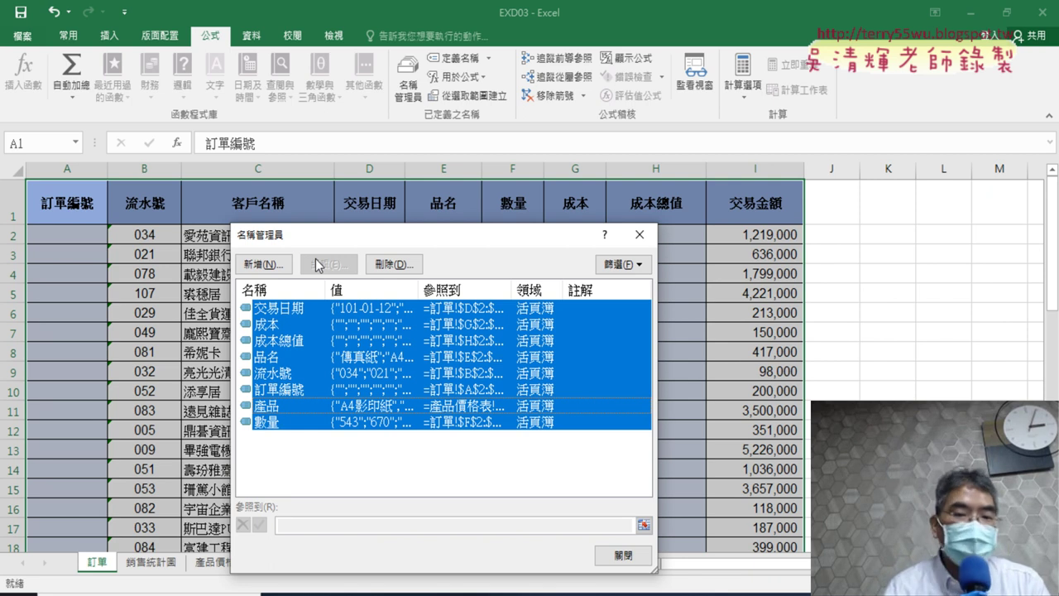
pyautogui.hotkey('alt', 'Tab')
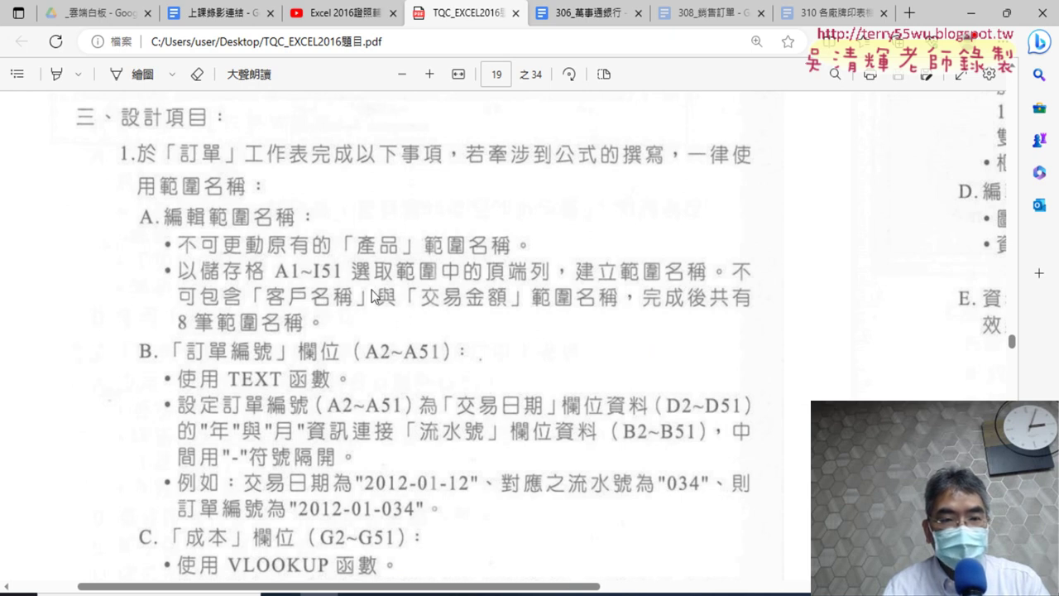
# Underline the TEXT 函數, 交易日期 and year-month wording in the PDF requirement.
pyautogui.scroll(-1, 372, 296)
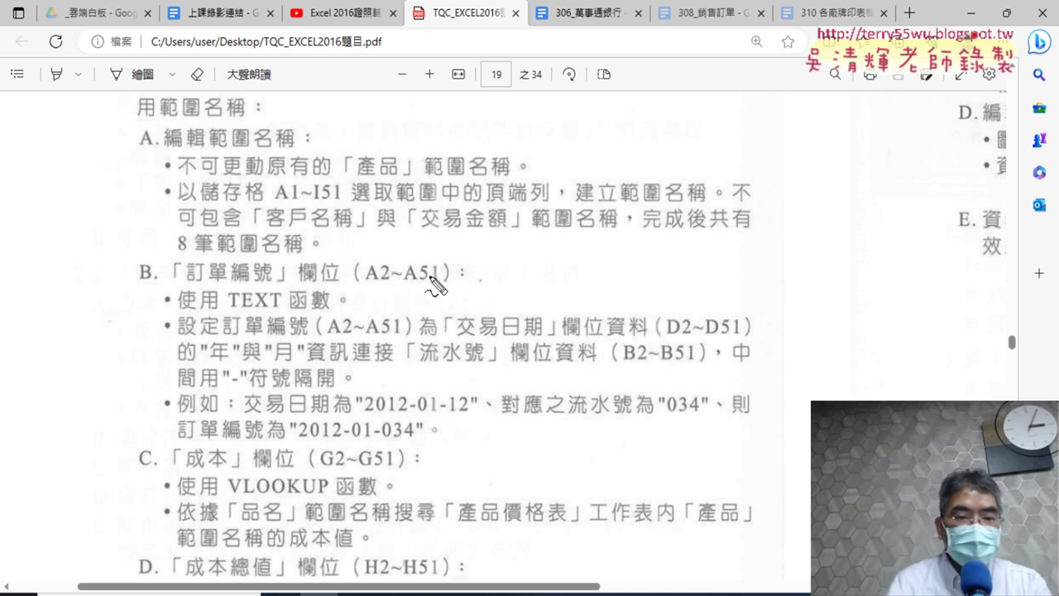
pyautogui.moveTo(236, 314); pyautogui.dragTo(336, 309)
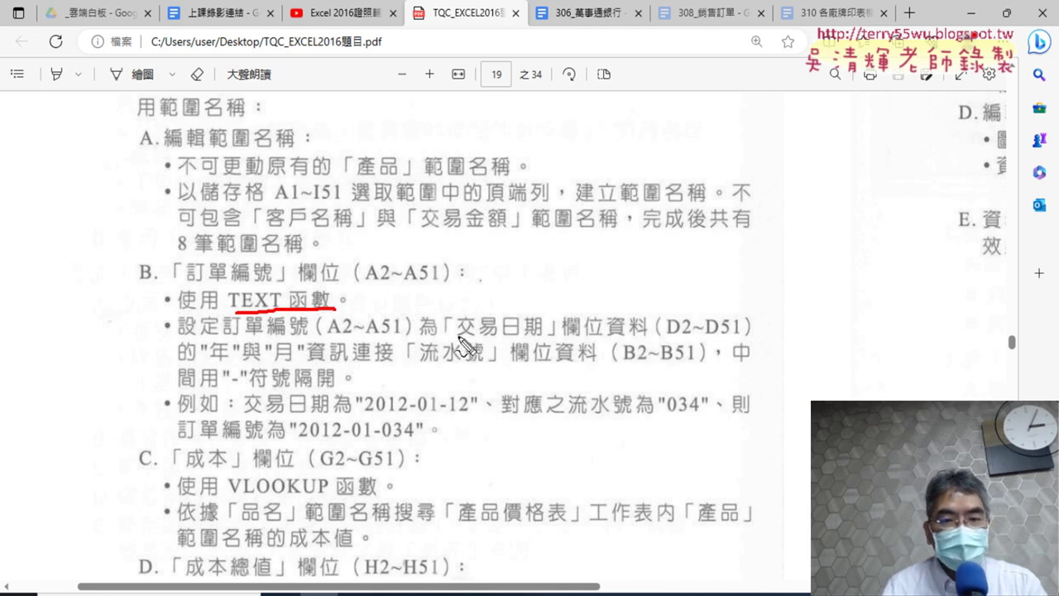
pyautogui.moveTo(457, 336); pyautogui.dragTo(532, 335)
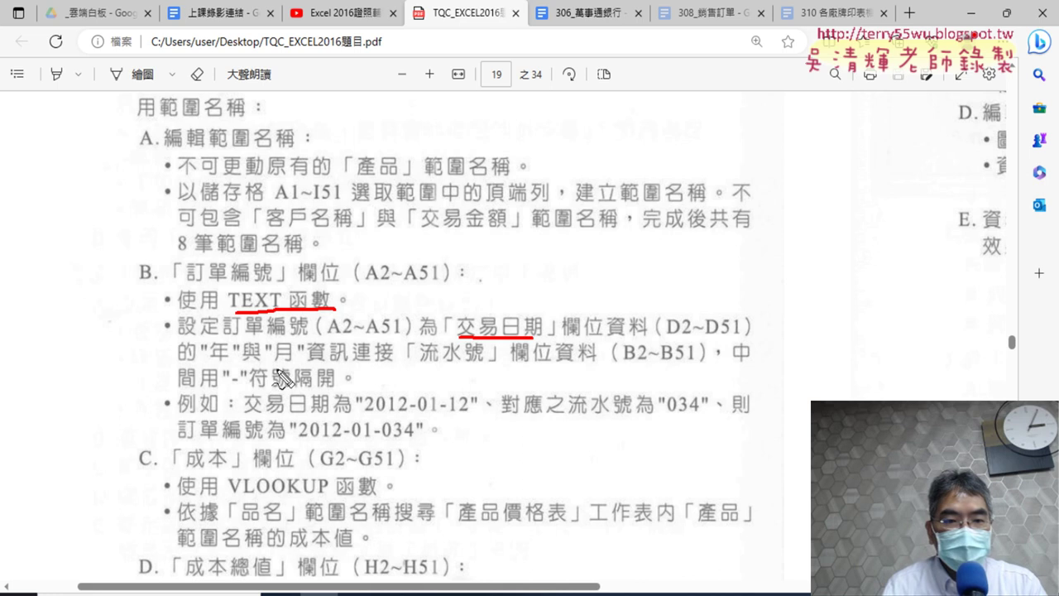
pyautogui.moveTo(213, 362); pyautogui.dragTo(292, 362)
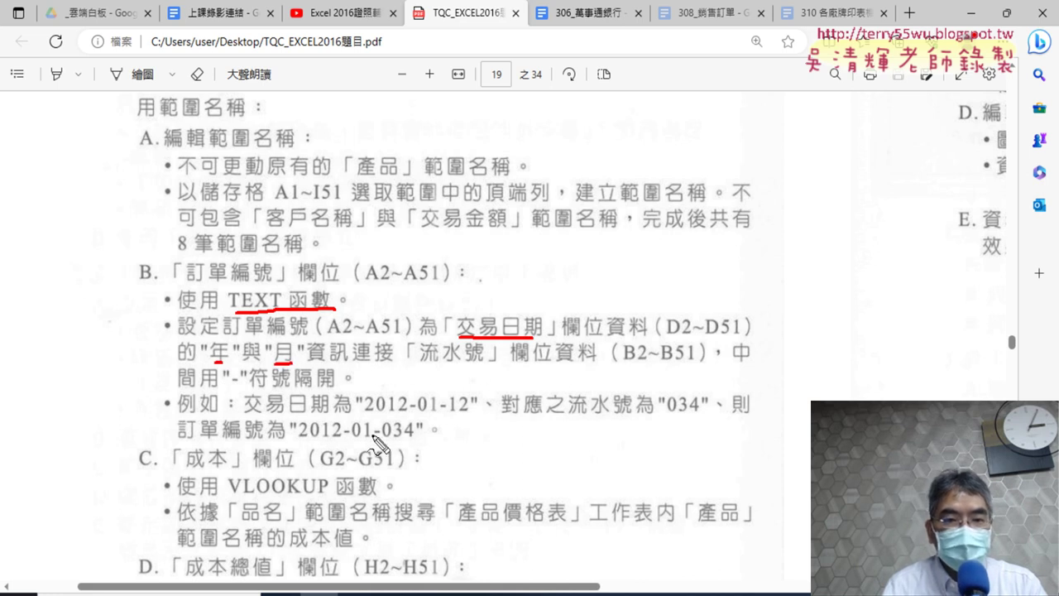
# Mark 2012-01 and 034 in the example order number, then erase all the ink.
pyautogui.moveTo(362, 418); pyautogui.dragTo(469, 420)
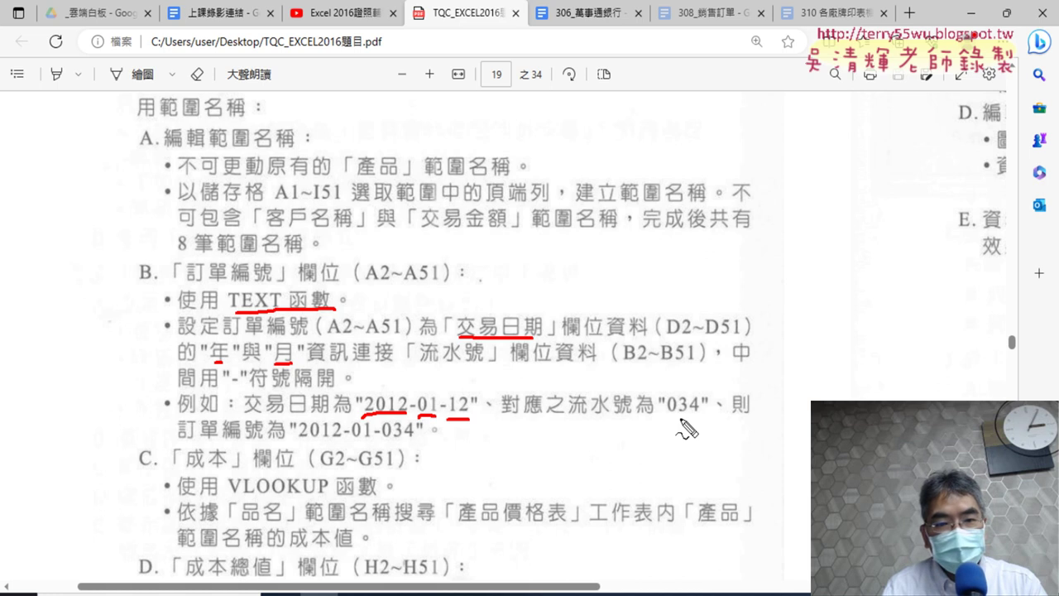
pyautogui.moveTo(669, 416); pyautogui.dragTo(696, 416)
pyautogui.moveTo(385, 437)
pyautogui.mouseDown()
pyautogui.moveTo(414, 436)
pyautogui.moveTo(377, 448)
pyautogui.mouseUp()
pyautogui.moveTo(298, 439); pyautogui.dragTo(377, 439)
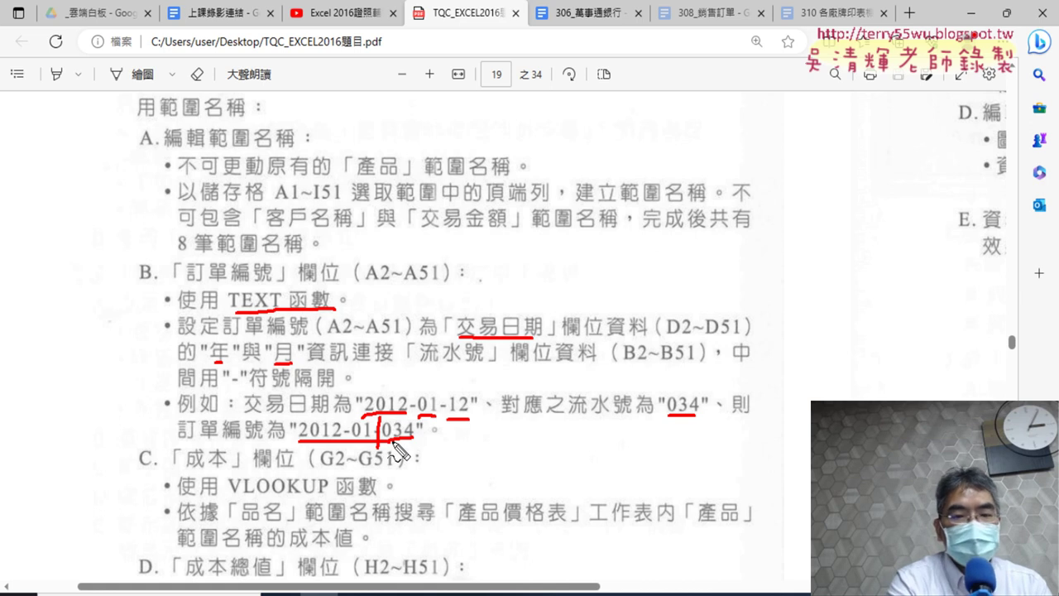
pyautogui.press('Escape')
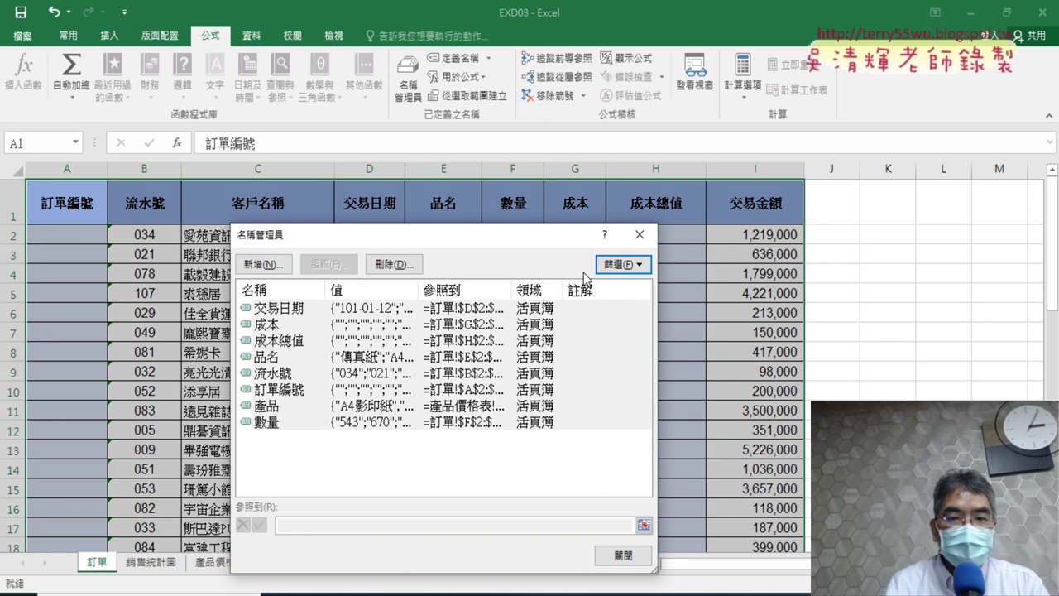
# Close the Name Manager and inspect the date value stored in D2.
pyautogui.click(654, 237)
pyautogui.click(67, 240)
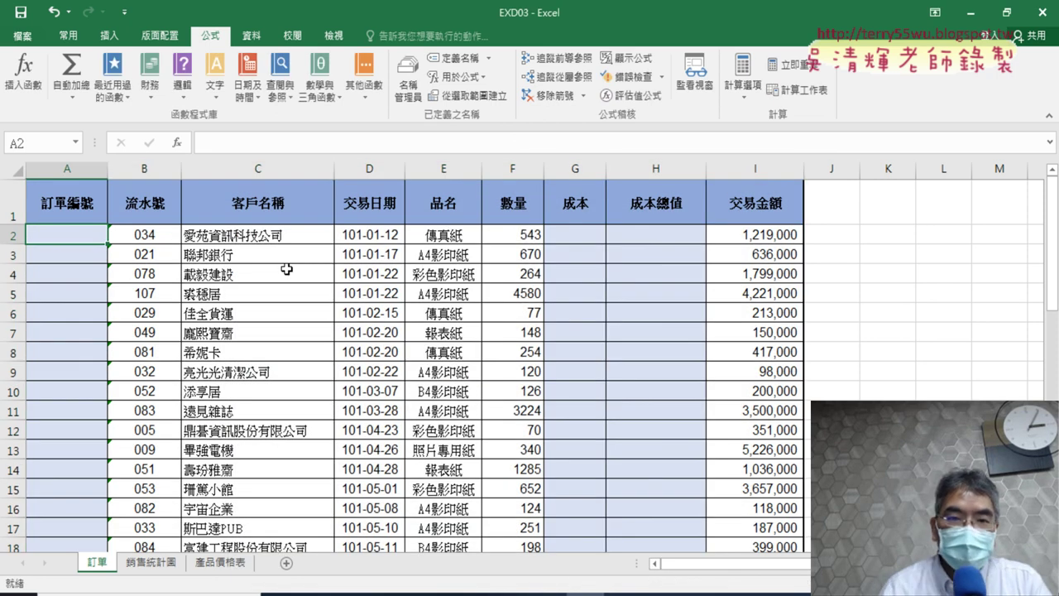
pyautogui.click(377, 236)
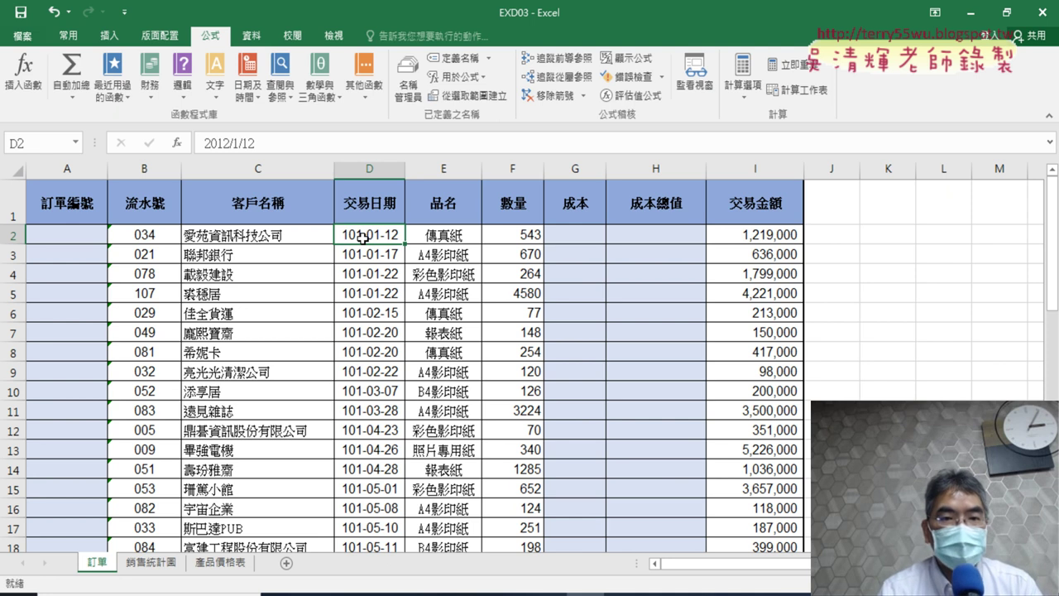
# Recheck D2 against the exam PDF, then select cell A2 for the order number.
pyautogui.click(62, 238)
pyautogui.click(360, 232)
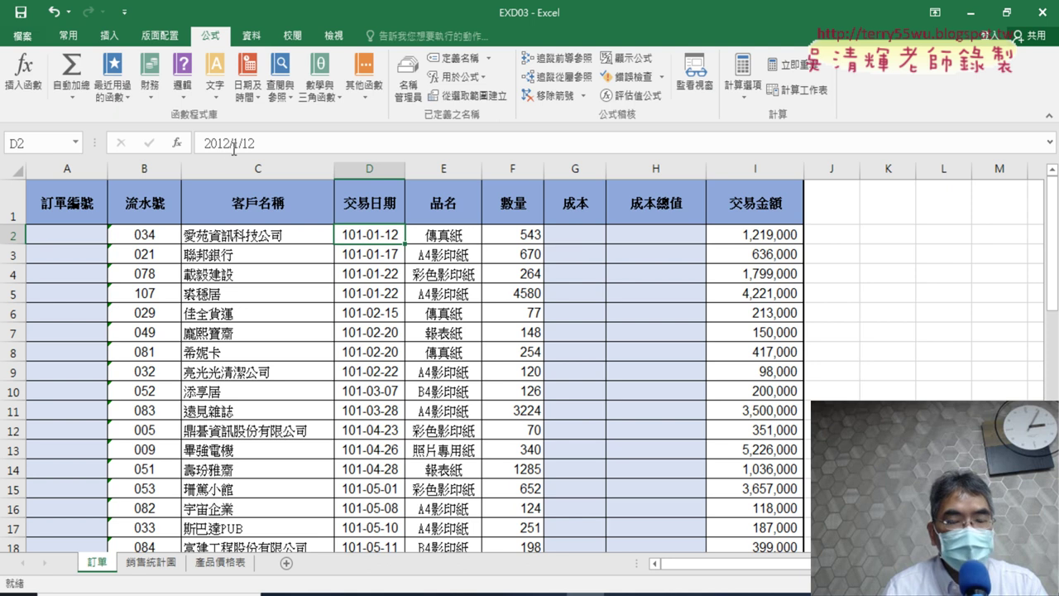
pyautogui.hotkey('alt', 'Tab')
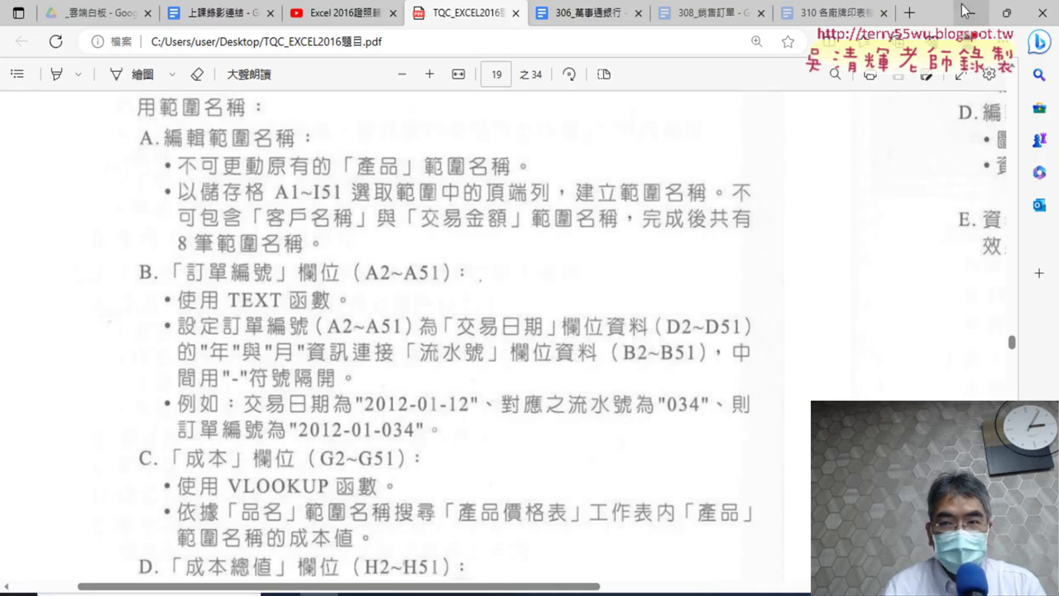
pyautogui.hotkey('alt', 'Tab')
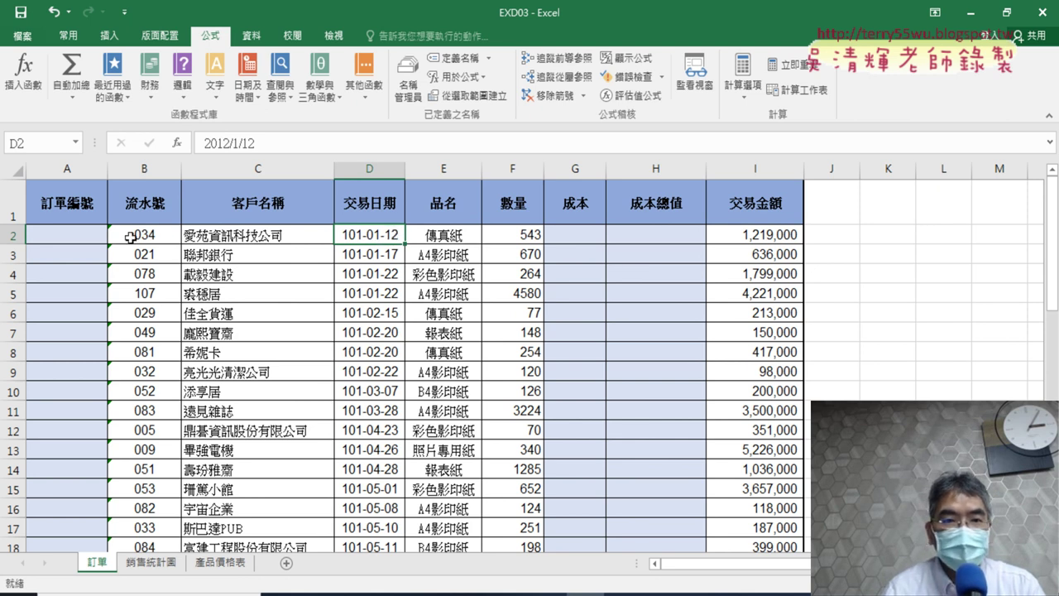
pyautogui.click(85, 238)
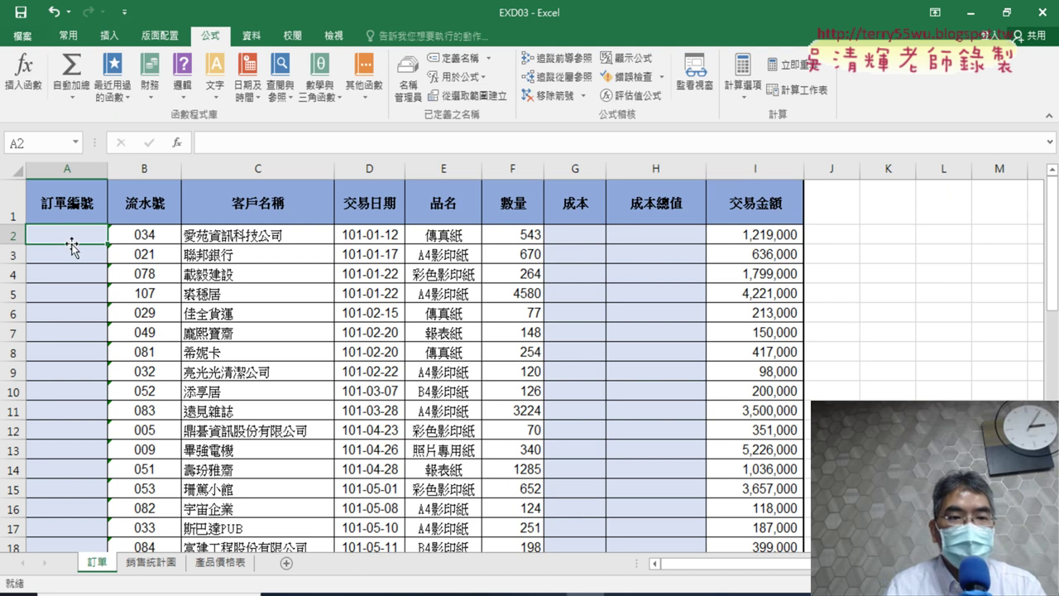
pyautogui.click(178, 143)
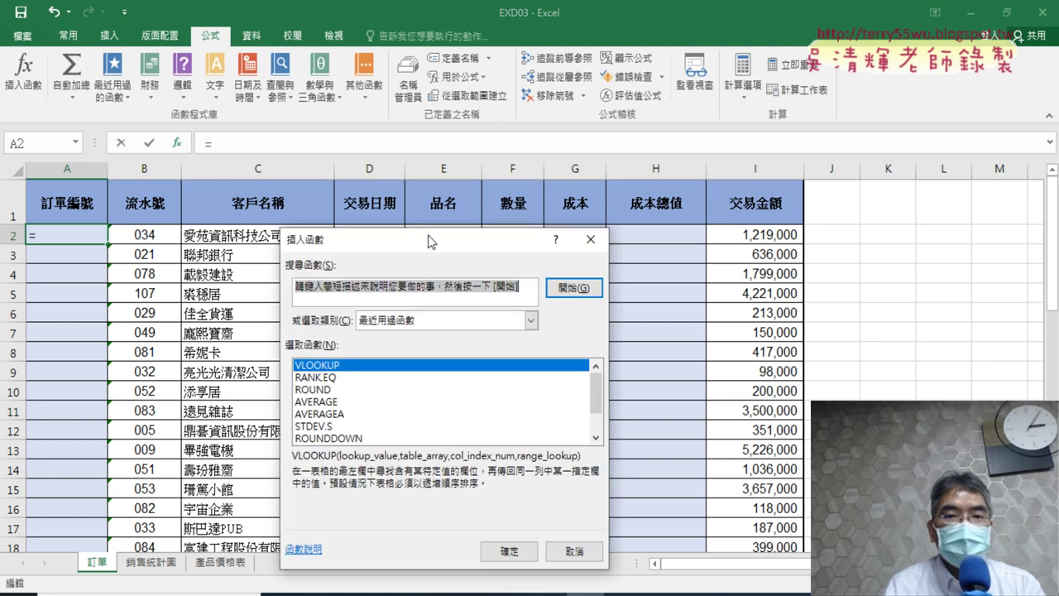
pyautogui.moveTo(424, 239); pyautogui.dragTo(415, 68)
pyautogui.click(429, 150)
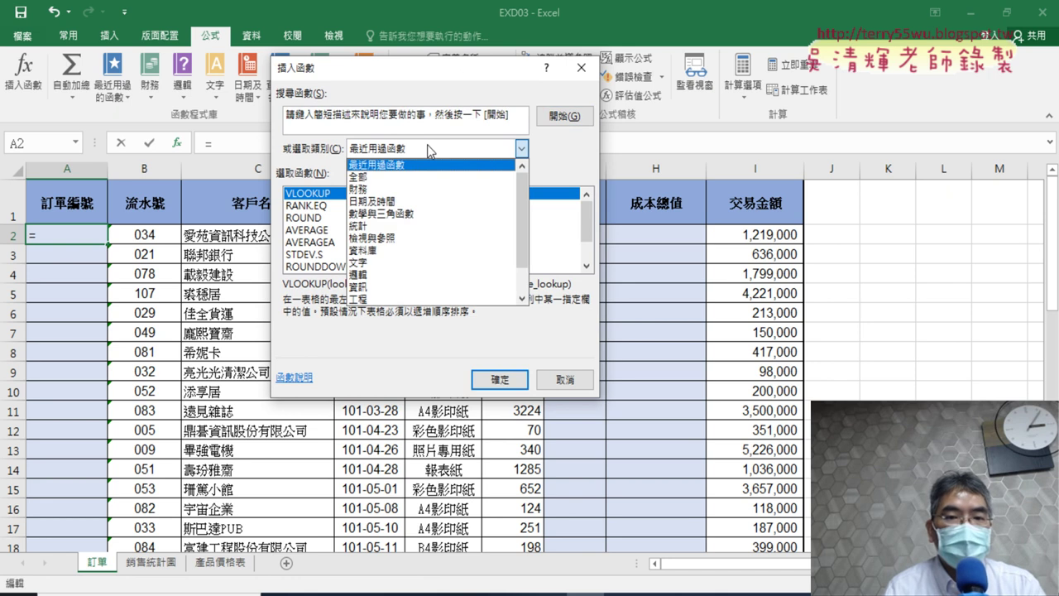
pyautogui.click(407, 263)
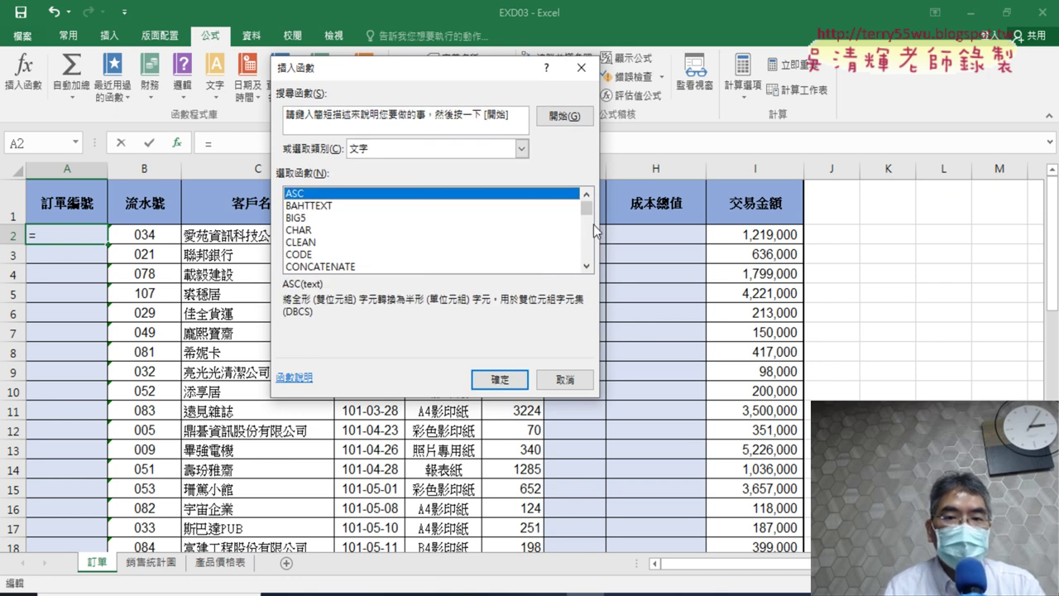
pyautogui.moveTo(592, 210); pyautogui.dragTo(584, 251)
pyautogui.click(354, 254)
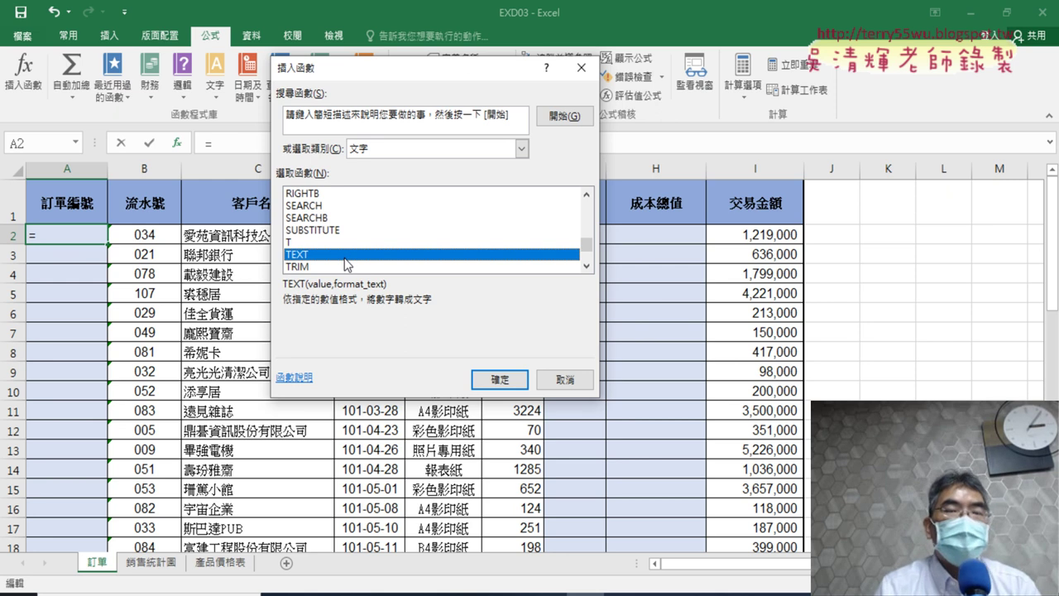
pyautogui.click(566, 379)
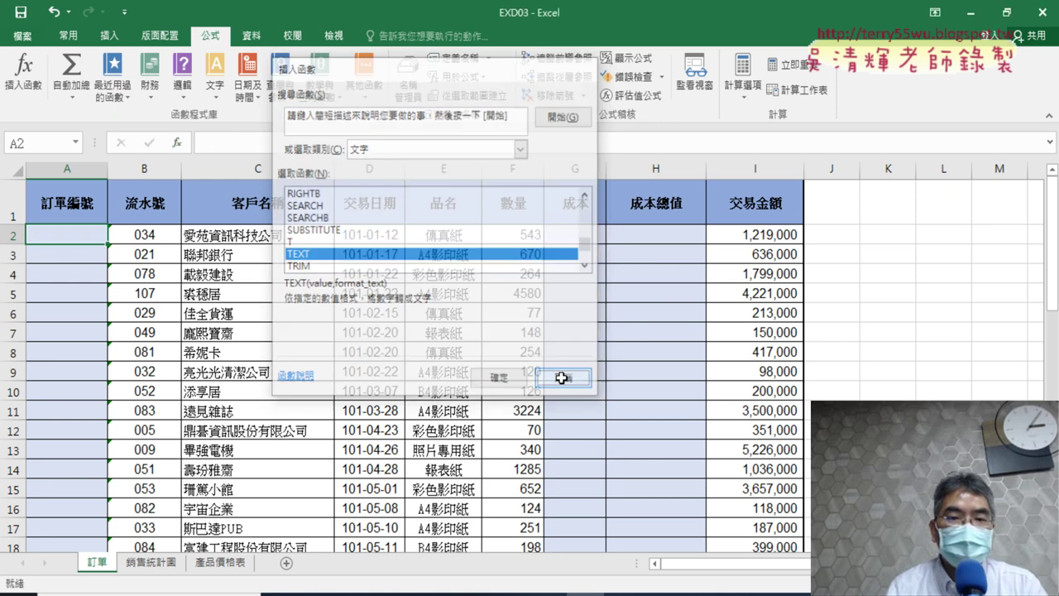
# Replace the [$-zh-TW]e prefix in D2's custom format with yyyy, so D2 shows 2012-01-12.
pyautogui.click(382, 229)
pyautogui.rightClick(382, 228)
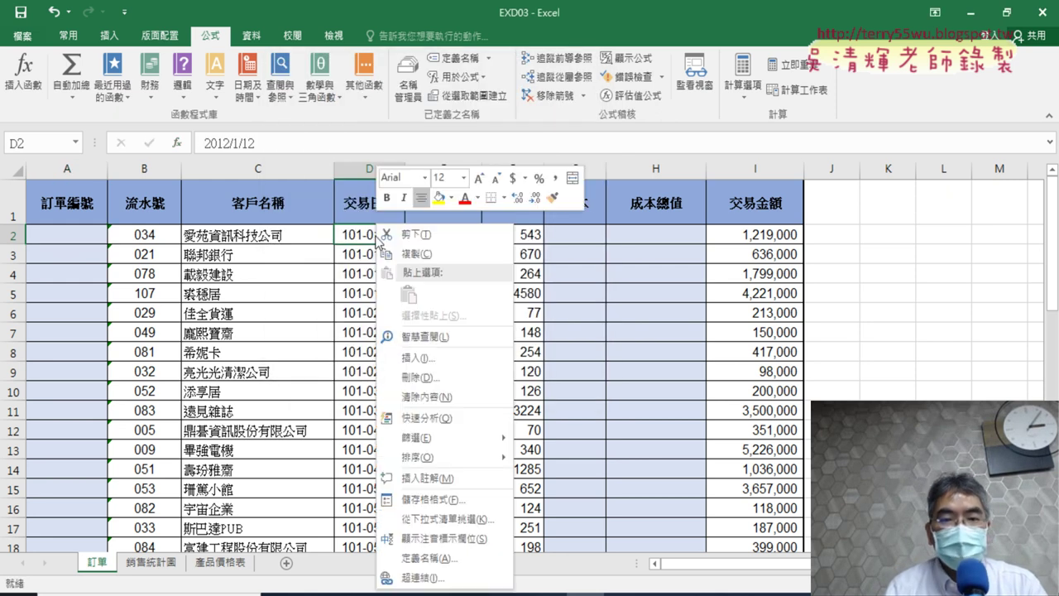
pyautogui.click(454, 499)
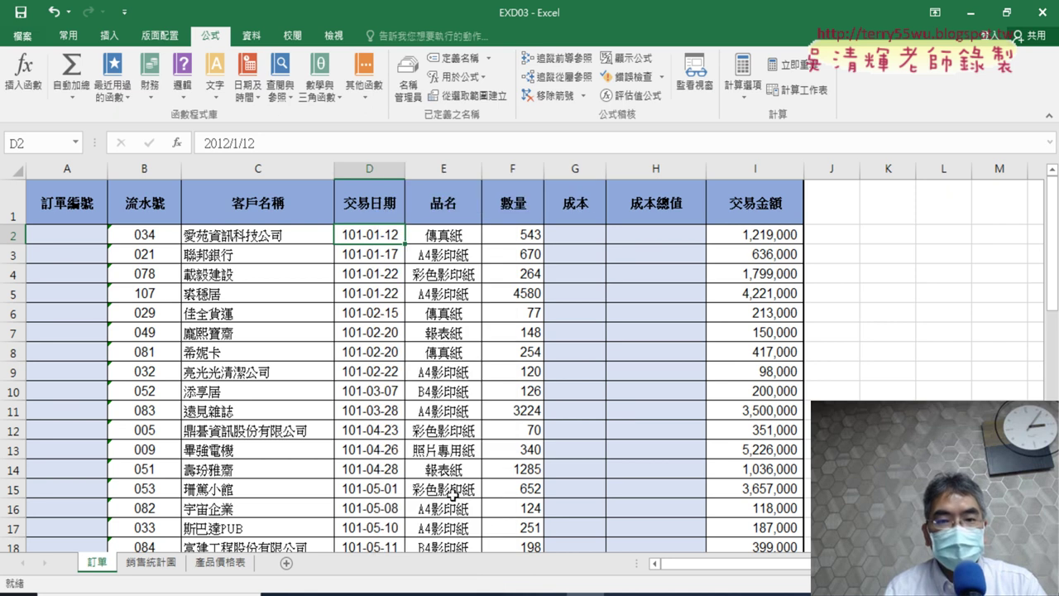
pyautogui.moveTo(414, 165); pyautogui.dragTo(515, 83)
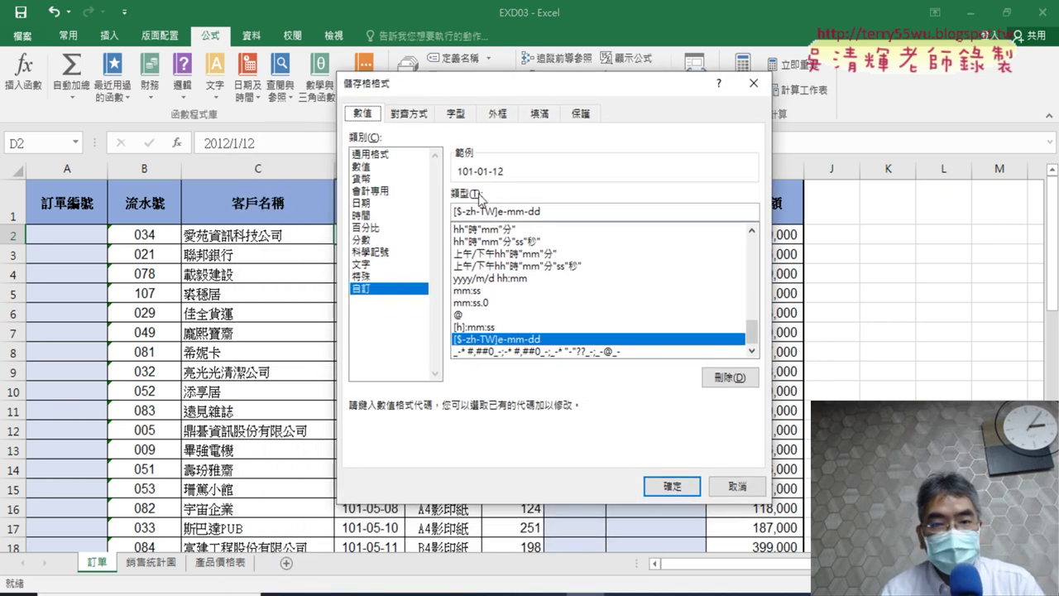
pyautogui.moveTo(569, 211); pyautogui.dragTo(400, 209)
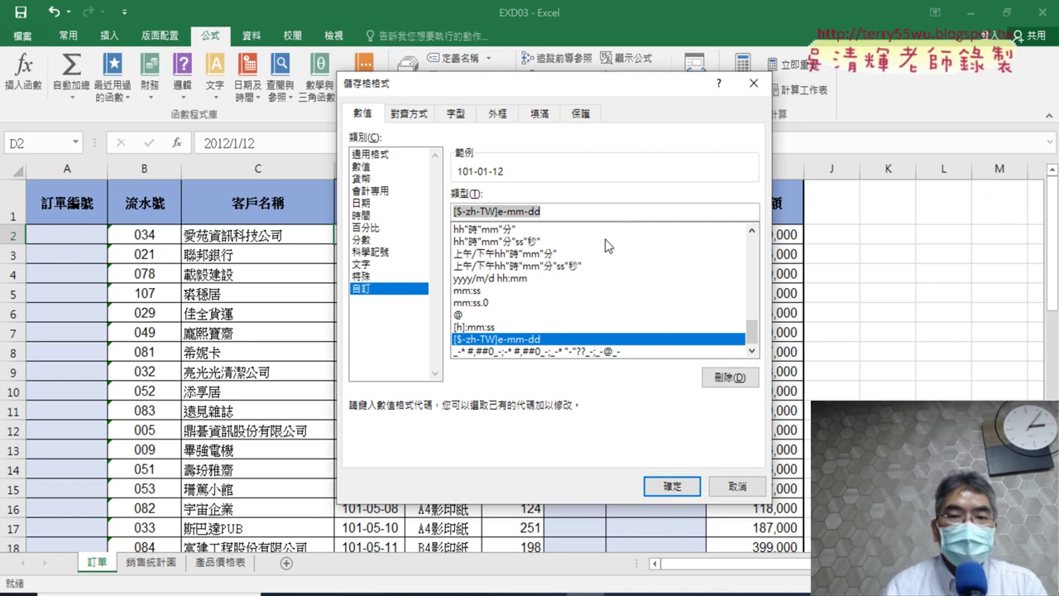
pyautogui.moveTo(581, 91); pyautogui.dragTo(783, 102)
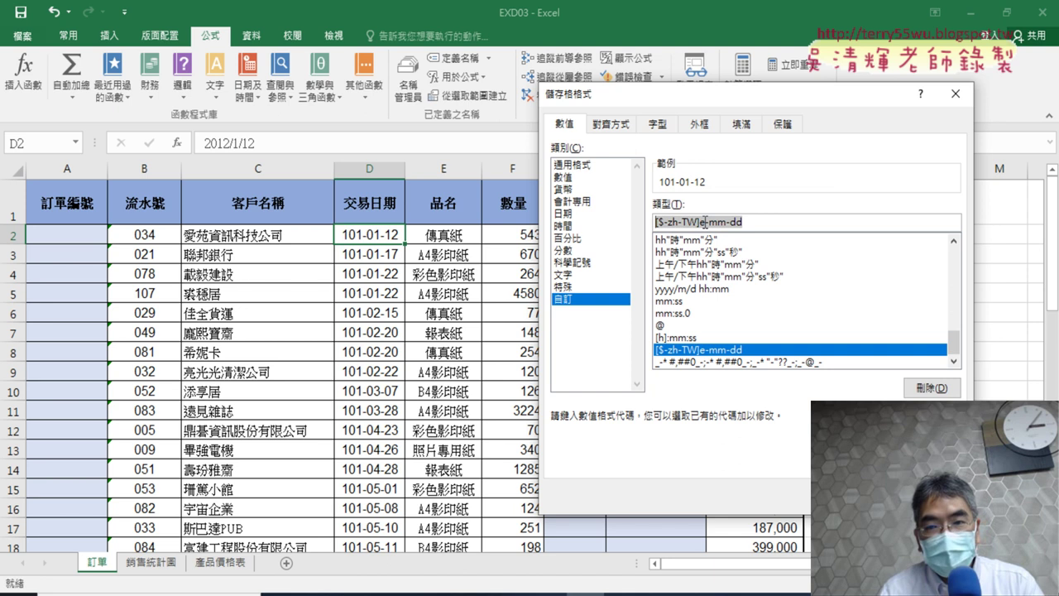
pyautogui.moveTo(697, 222); pyautogui.dragTo(617, 223)
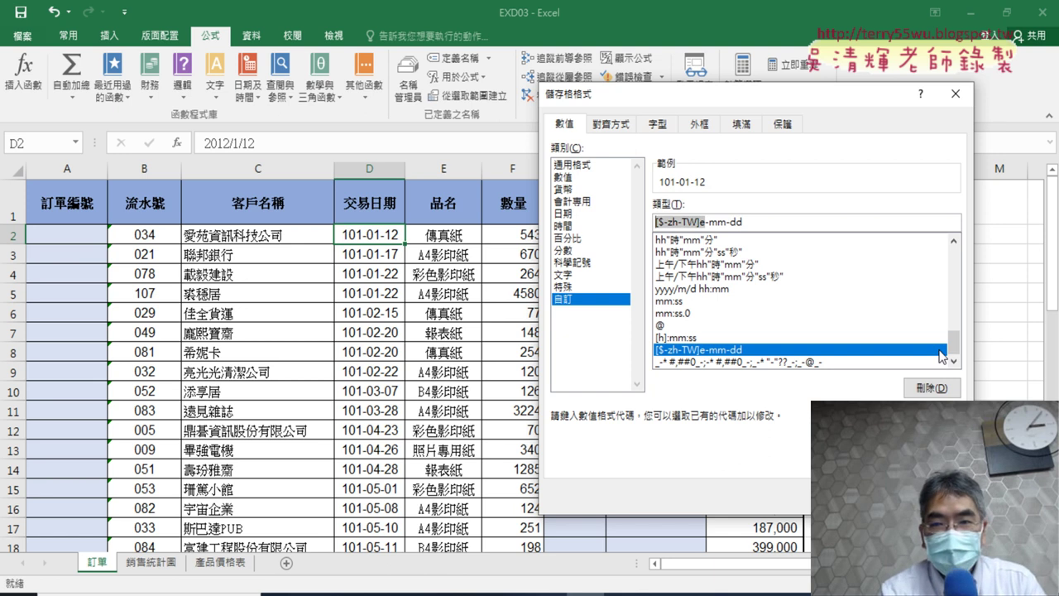
pyautogui.write('yyyy')
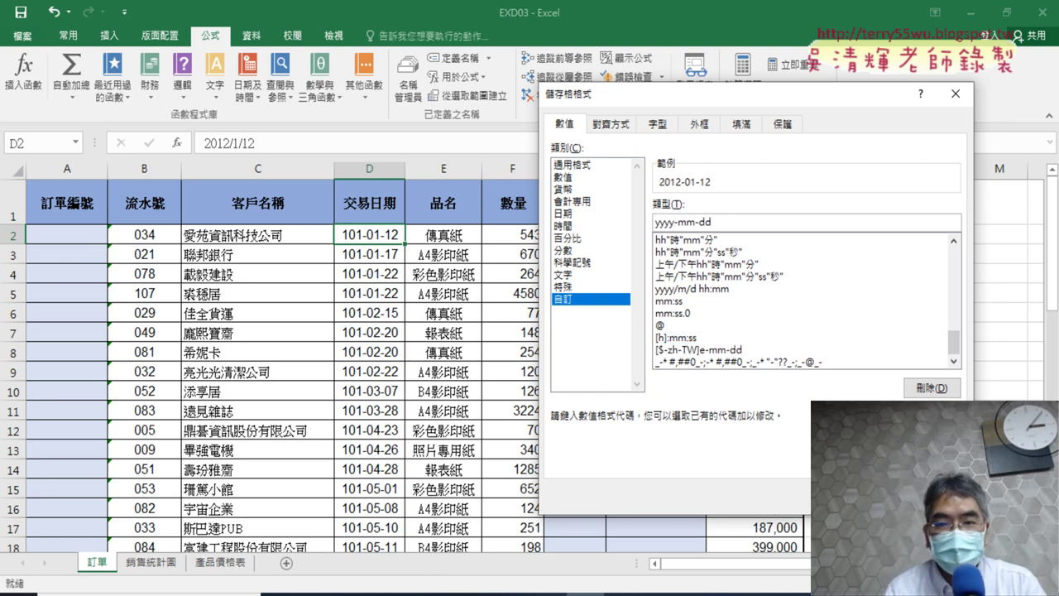
pyautogui.press('Return')
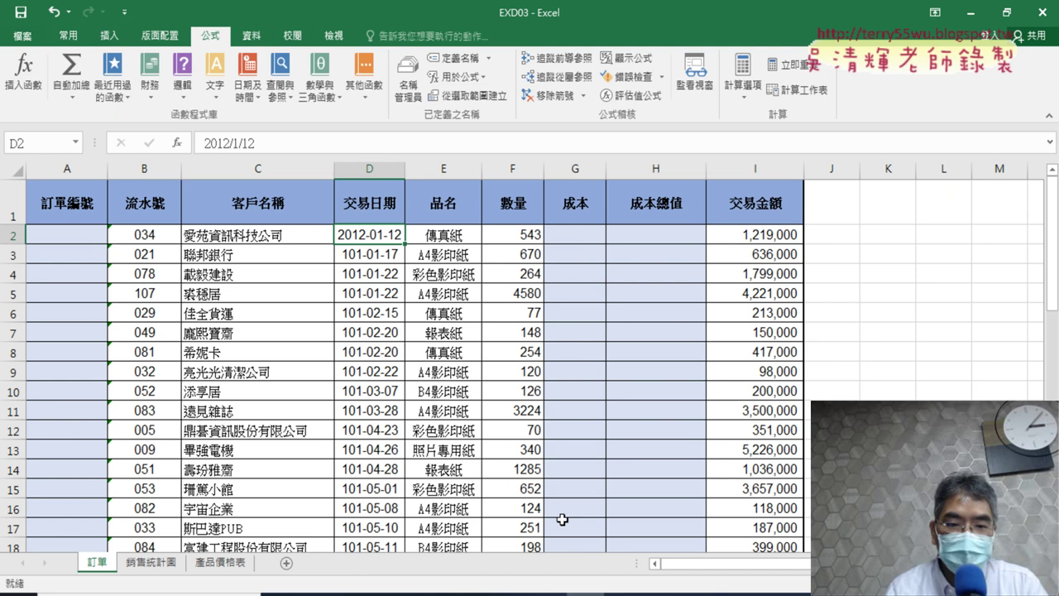
# Check the exam PDF, select A2, and undo D2's date format change.
pyautogui.hotkey('alt', 'Tab')
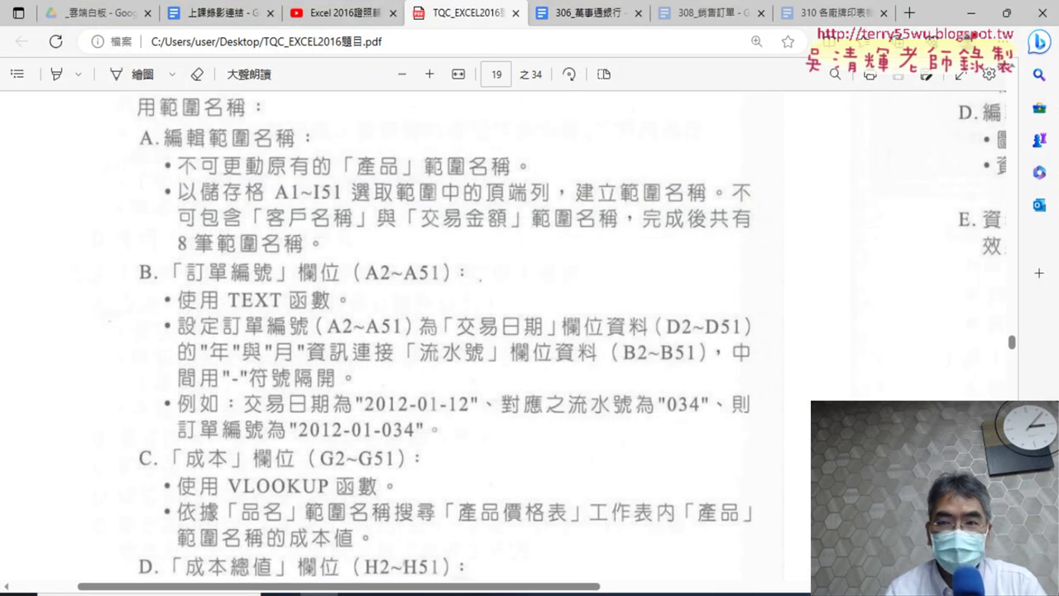
pyautogui.hotkey('alt', 'Tab')
pyautogui.click(82, 239)
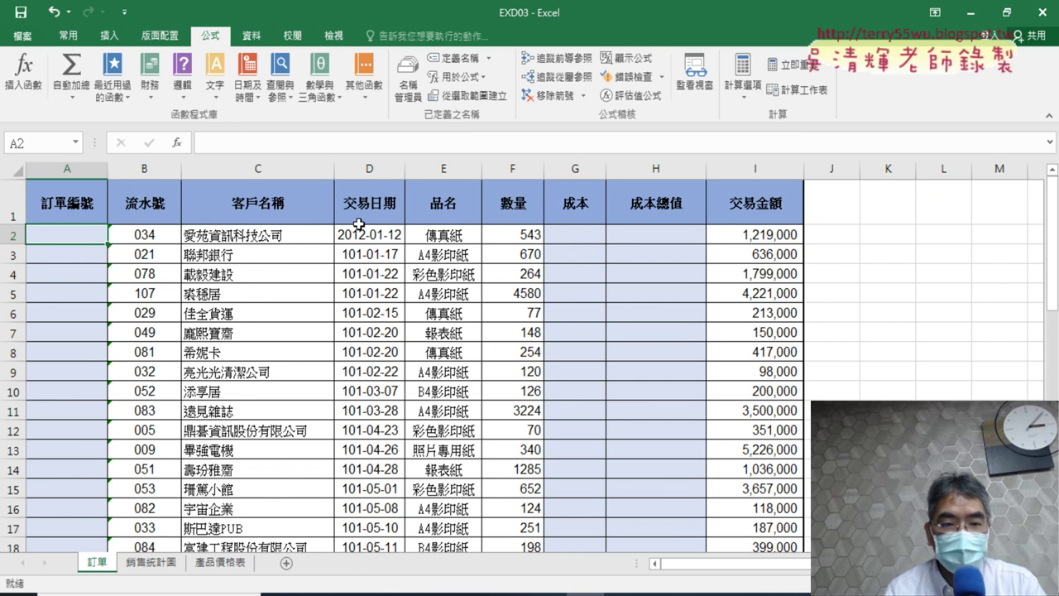
pyautogui.hotkey('ctrl', 'z')
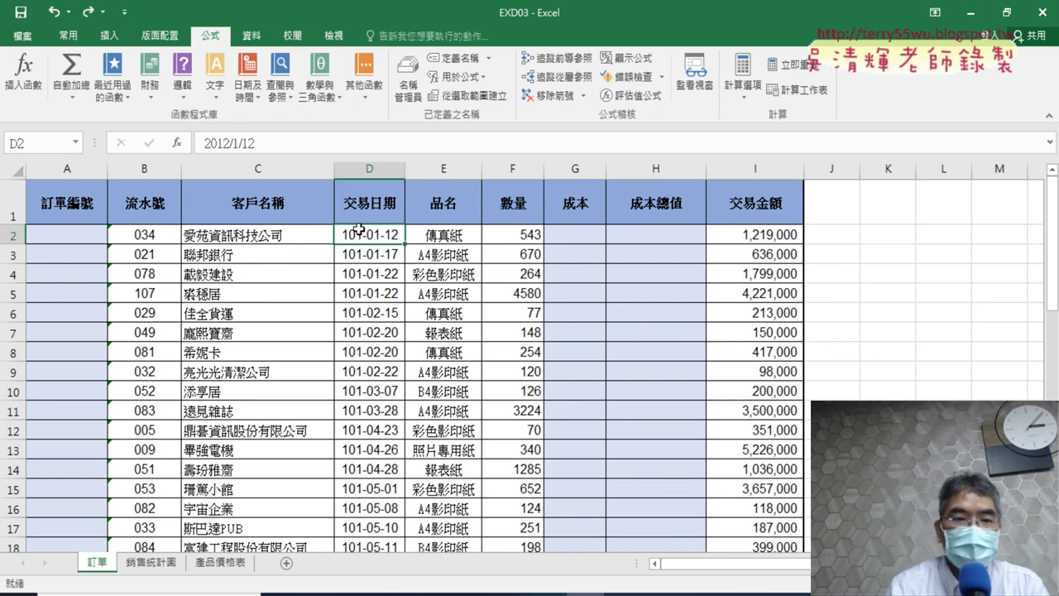
# Insert the TEXT function into A2 from the 文字 category of Insert Function.
pyautogui.click(74, 235)
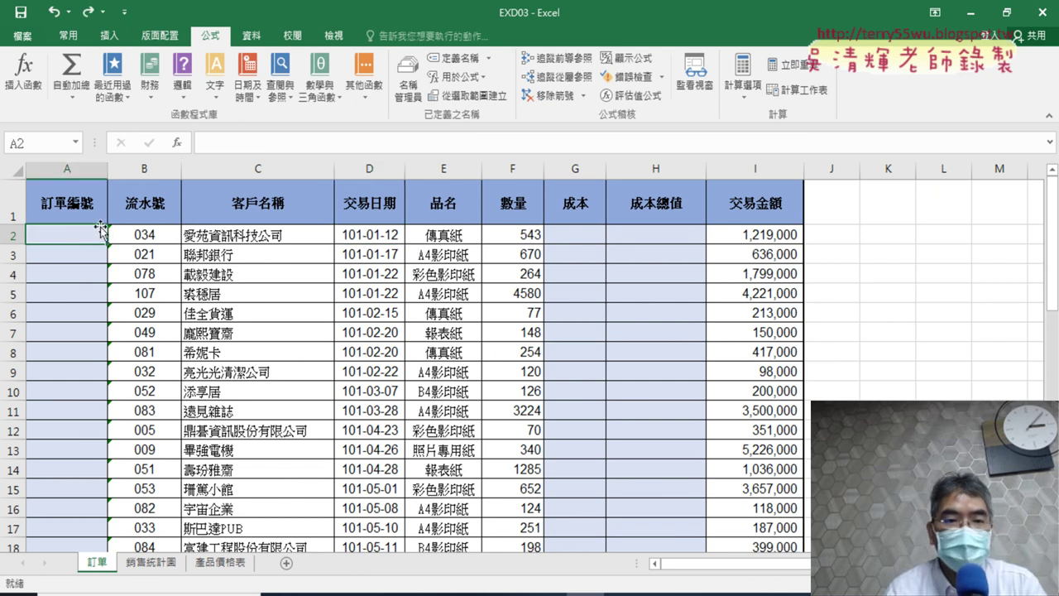
pyautogui.click(178, 142)
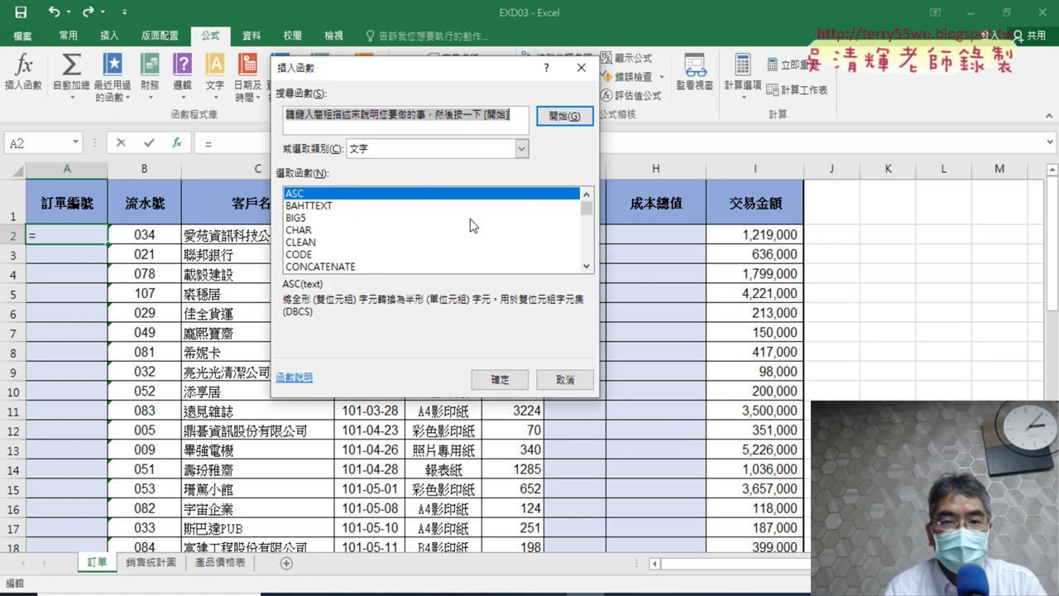
pyautogui.moveTo(589, 213); pyautogui.dragTo(587, 242)
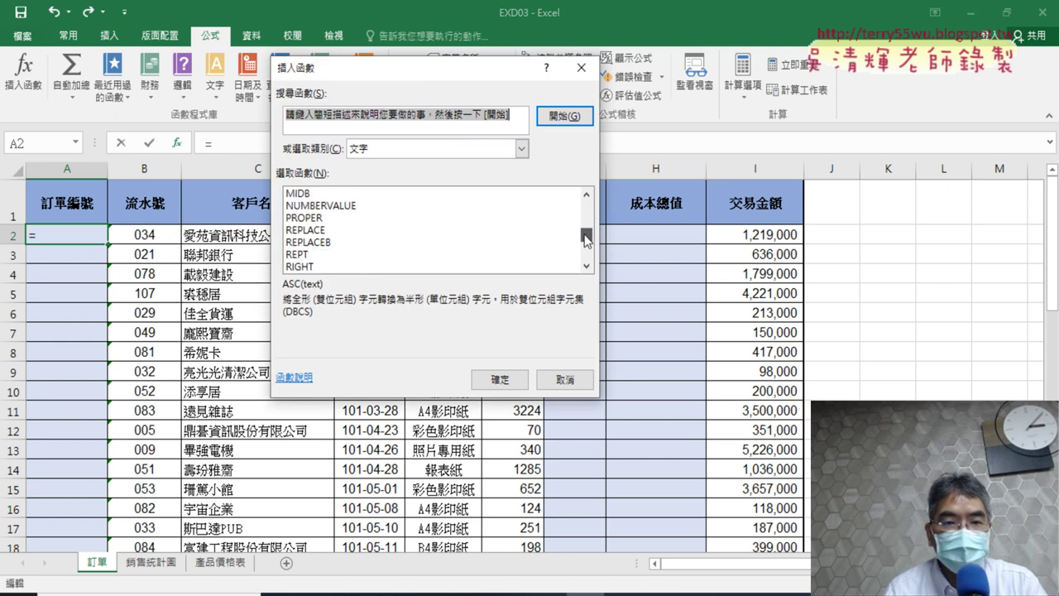
pyautogui.doubleClick(323, 266)
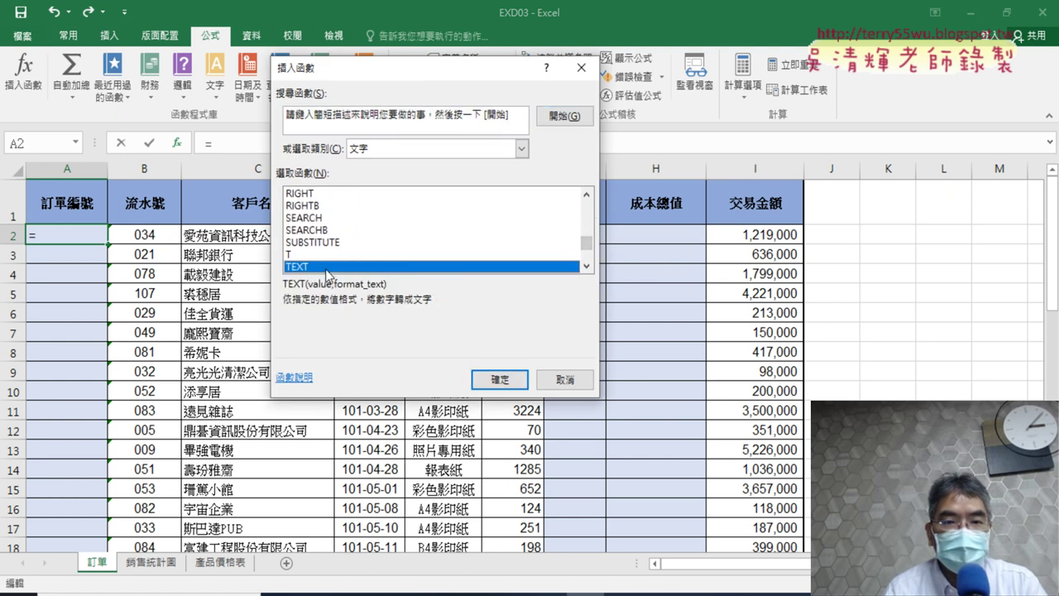
pyautogui.moveTo(470, 124); pyautogui.dragTo(442, 327)
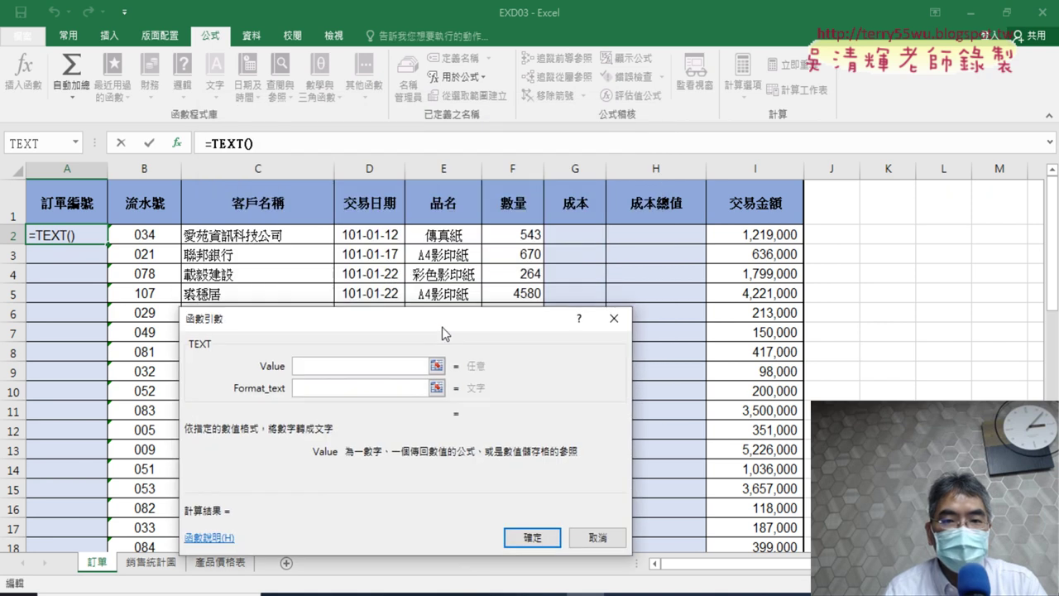
# Set TEXT's Value to D2 and Format_text to "yyyy-mm-", so A2 shows 2012-01-.
pyautogui.click(383, 236)
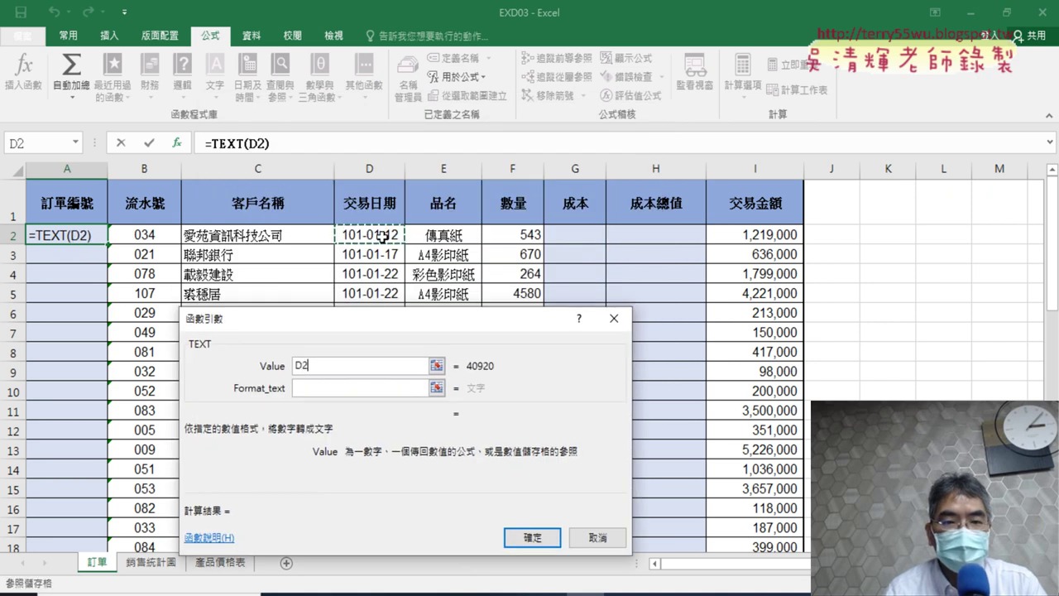
pyautogui.click(333, 388)
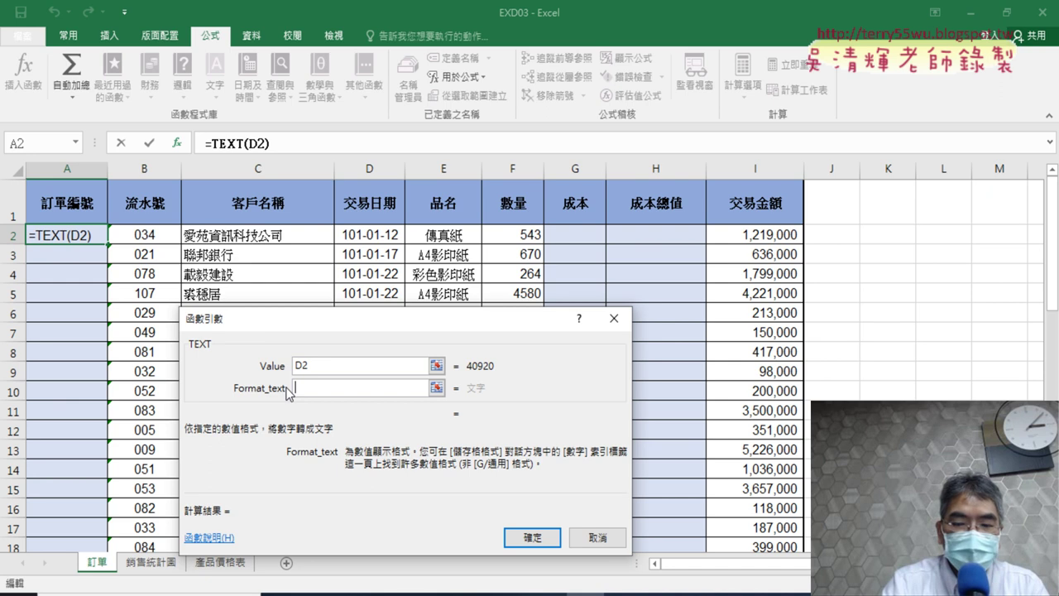
pyautogui.write('""')
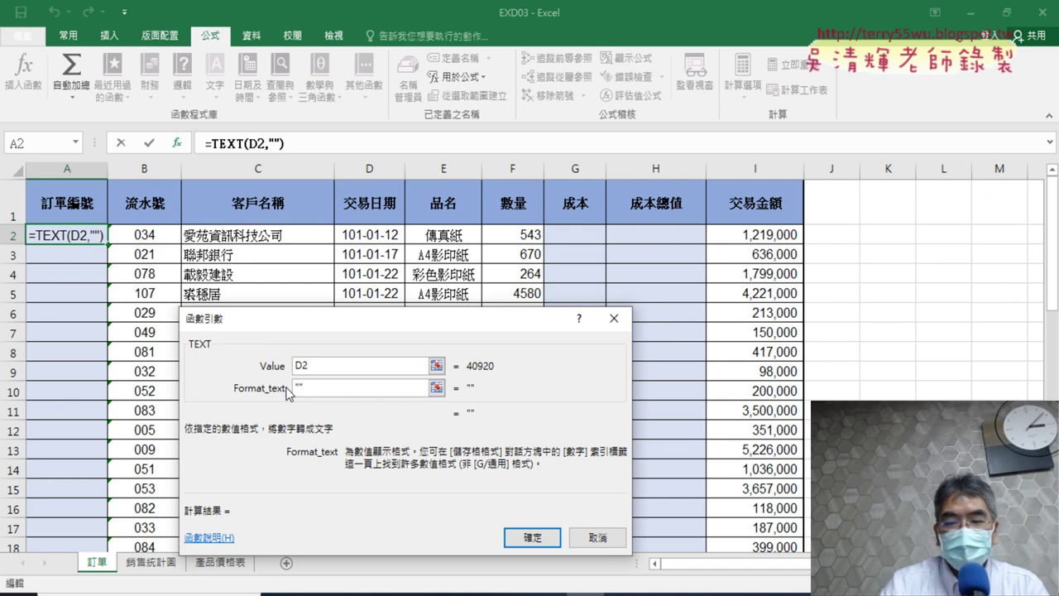
pyautogui.press('Left')
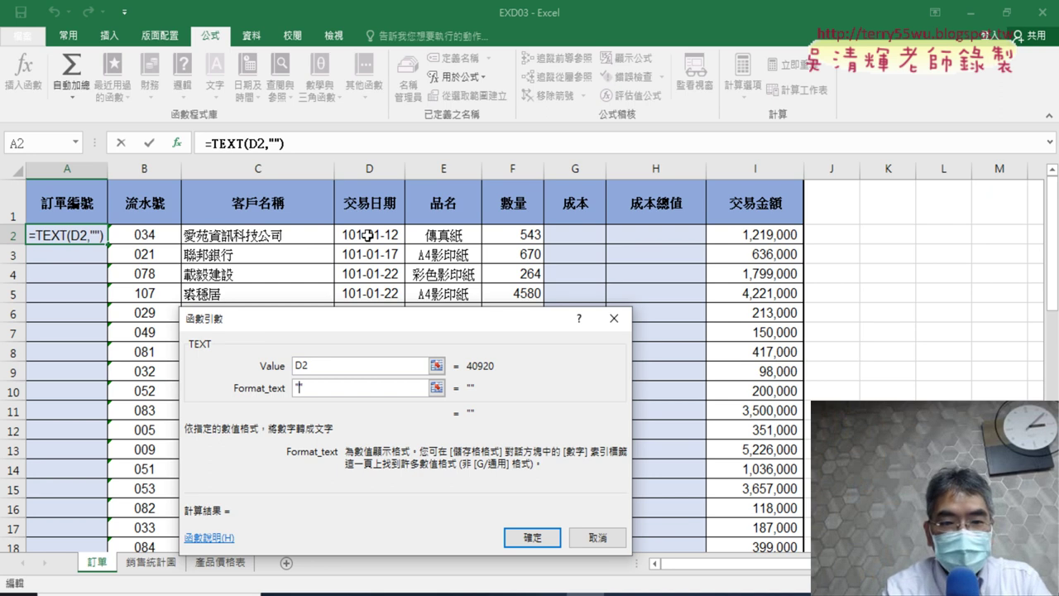
pyautogui.write('yyyy')
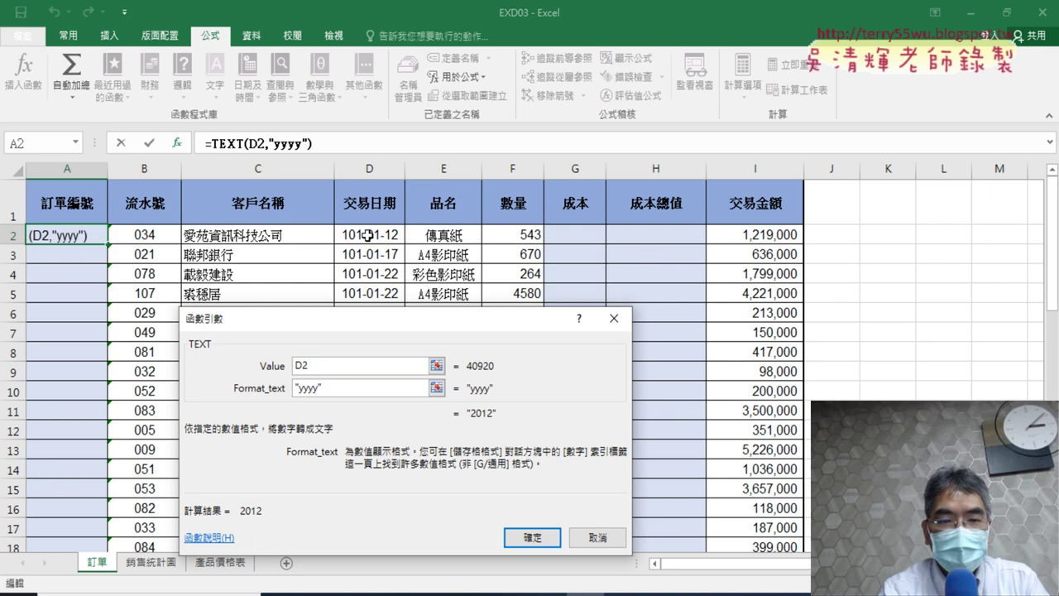
pyautogui.write('-')
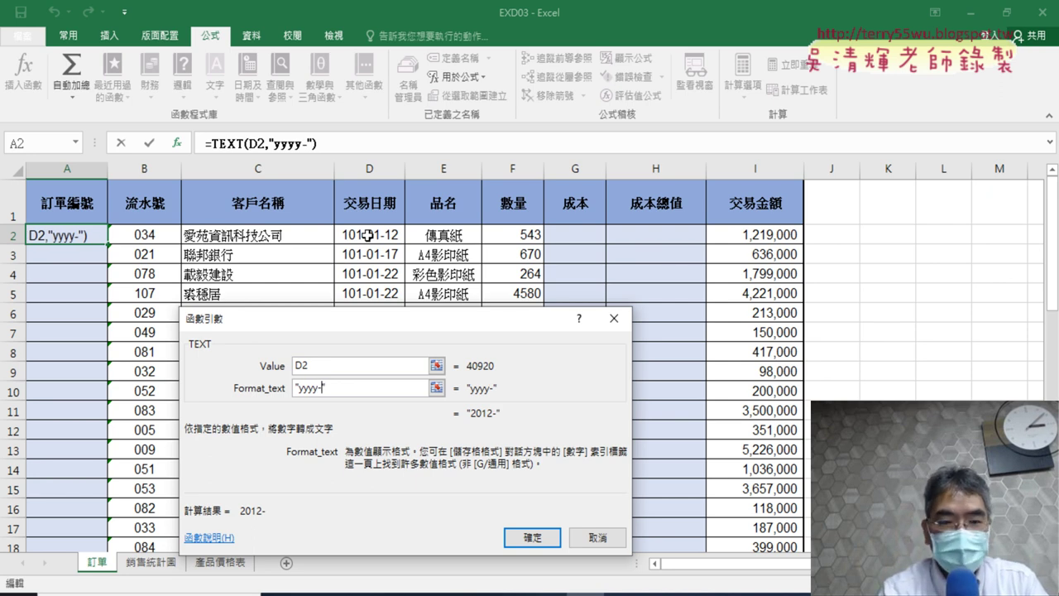
pyautogui.write('mm')
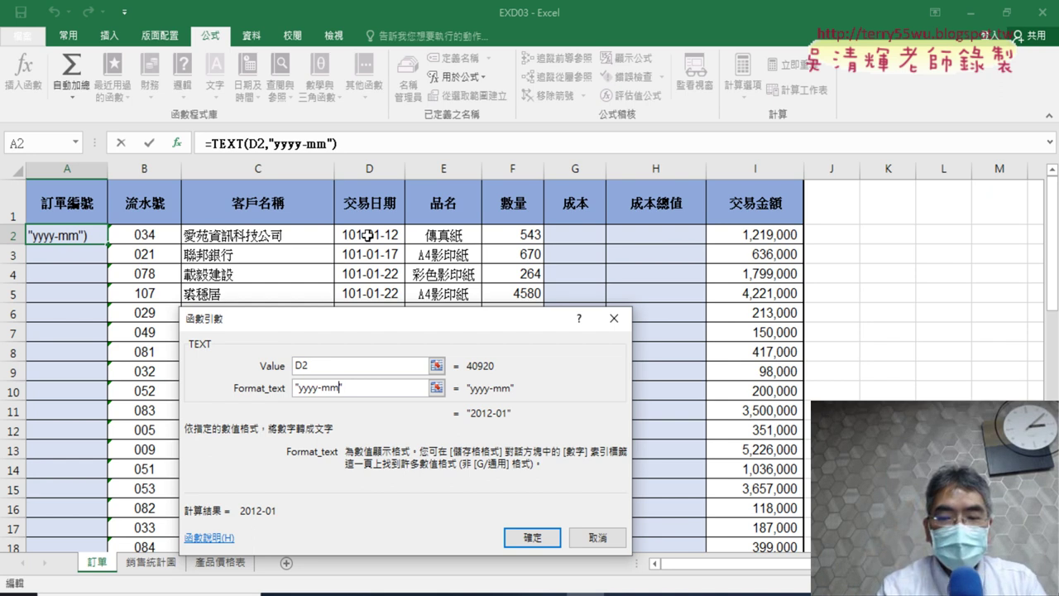
pyautogui.press('BackSpace')
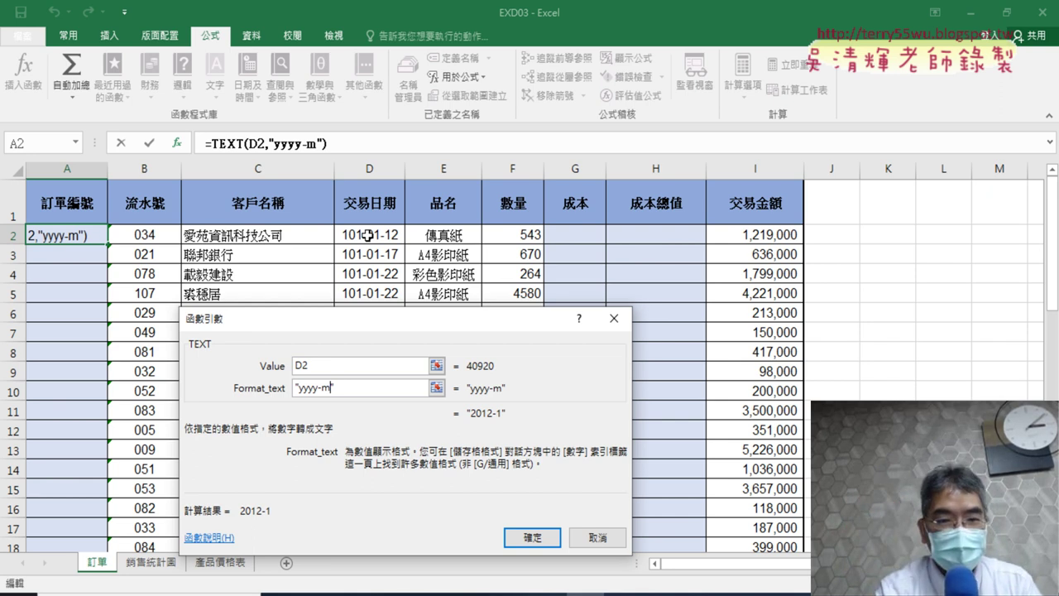
pyautogui.write('m')
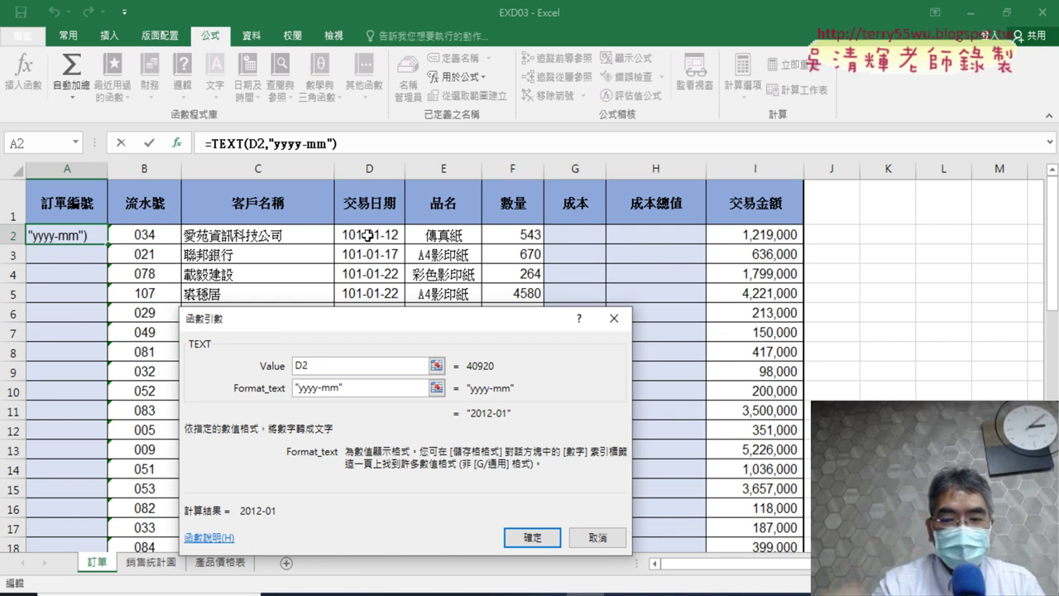
pyautogui.write('-')
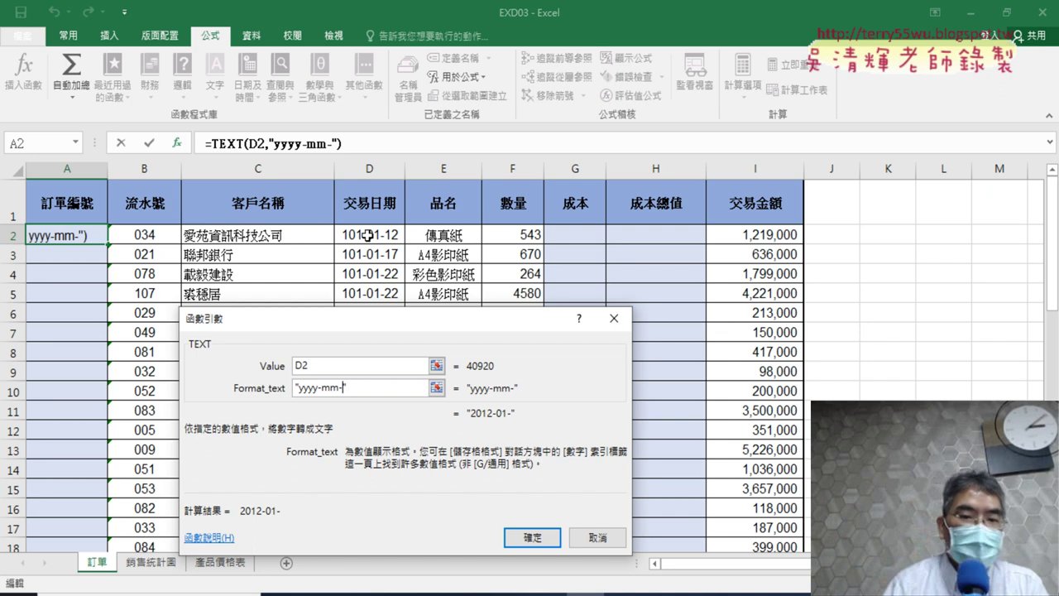
pyautogui.moveTo(367, 387); pyautogui.dragTo(285, 386)
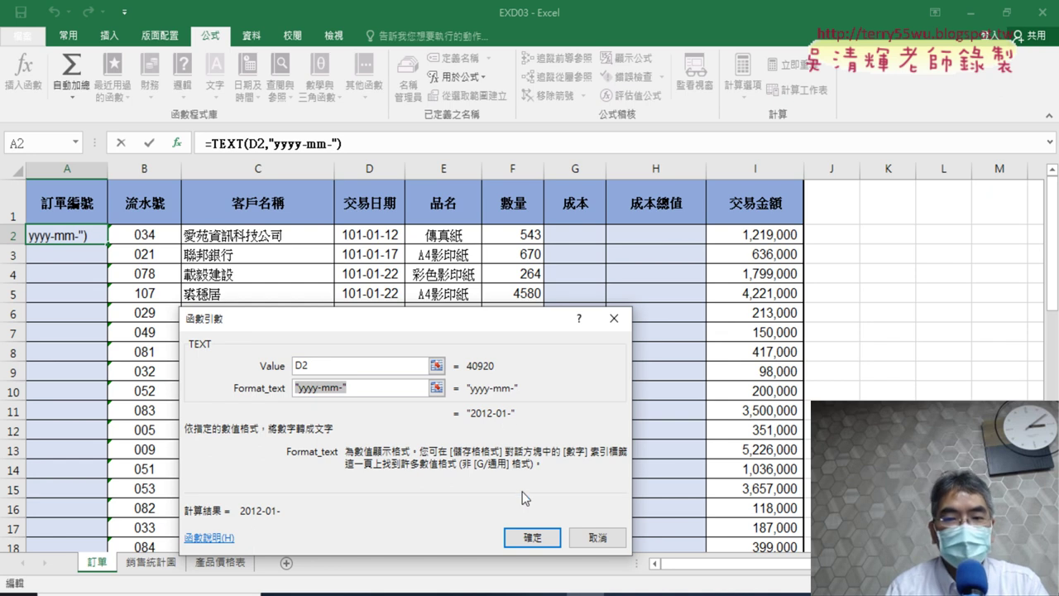
pyautogui.click(534, 538)
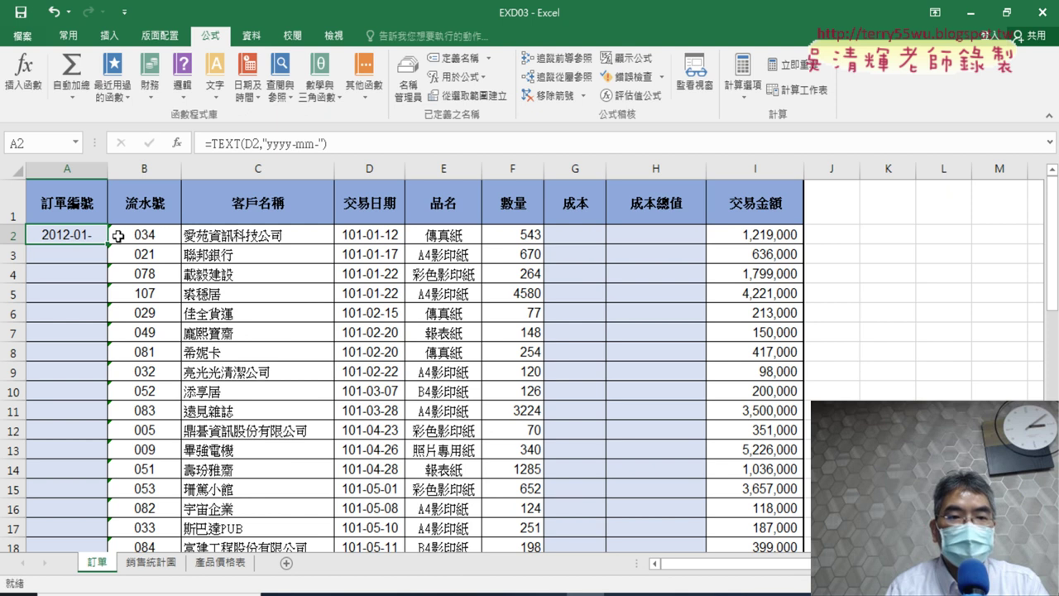
# Append &B2 to A2's formula, giving 2012-01-034, then bring up the exam PDF.
pyautogui.click(361, 143)
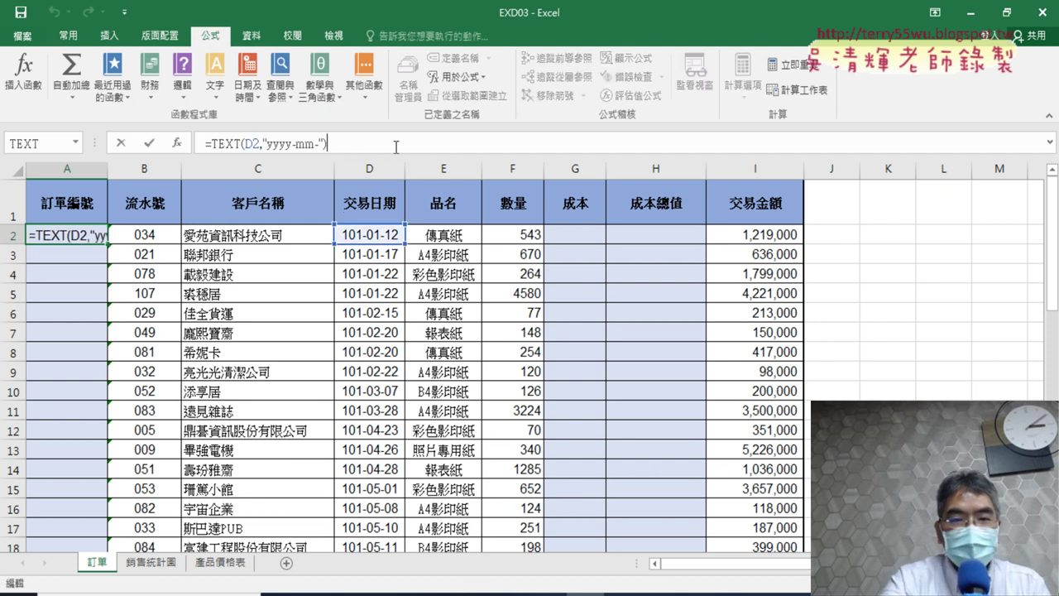
pyautogui.write('&')
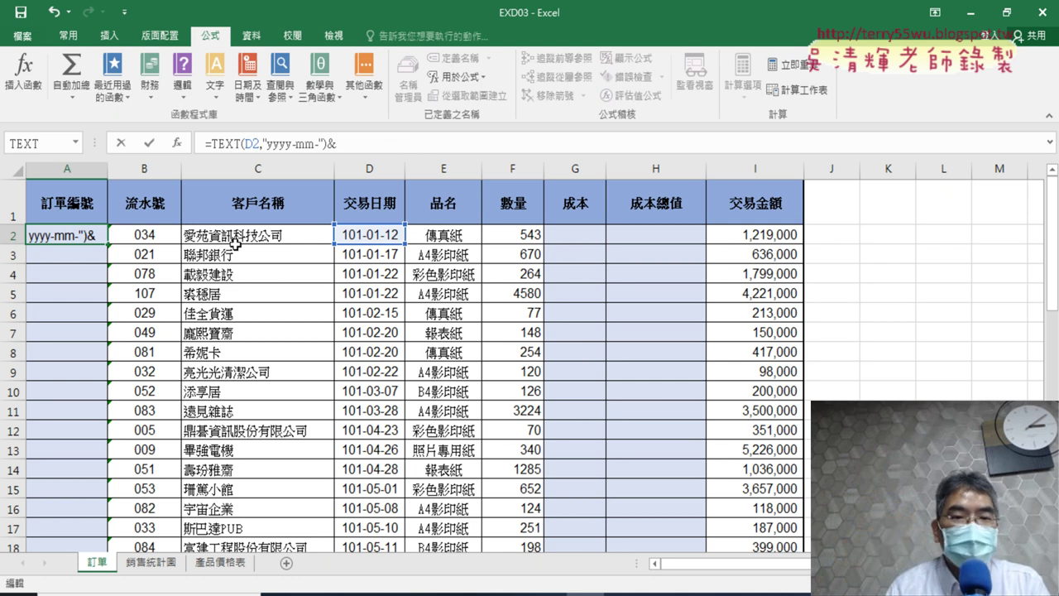
pyautogui.click(153, 237)
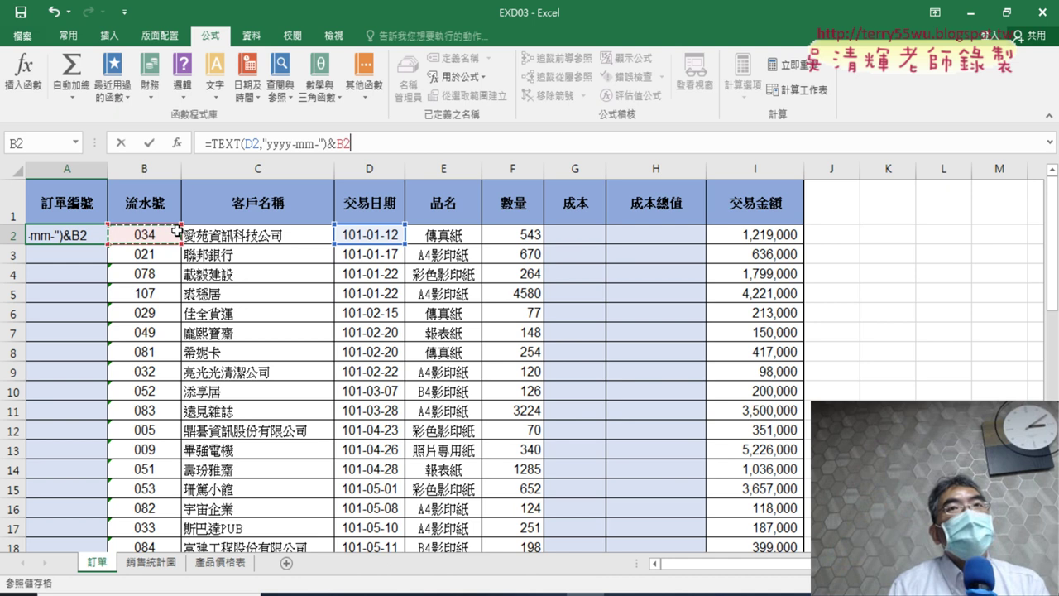
pyautogui.click(150, 142)
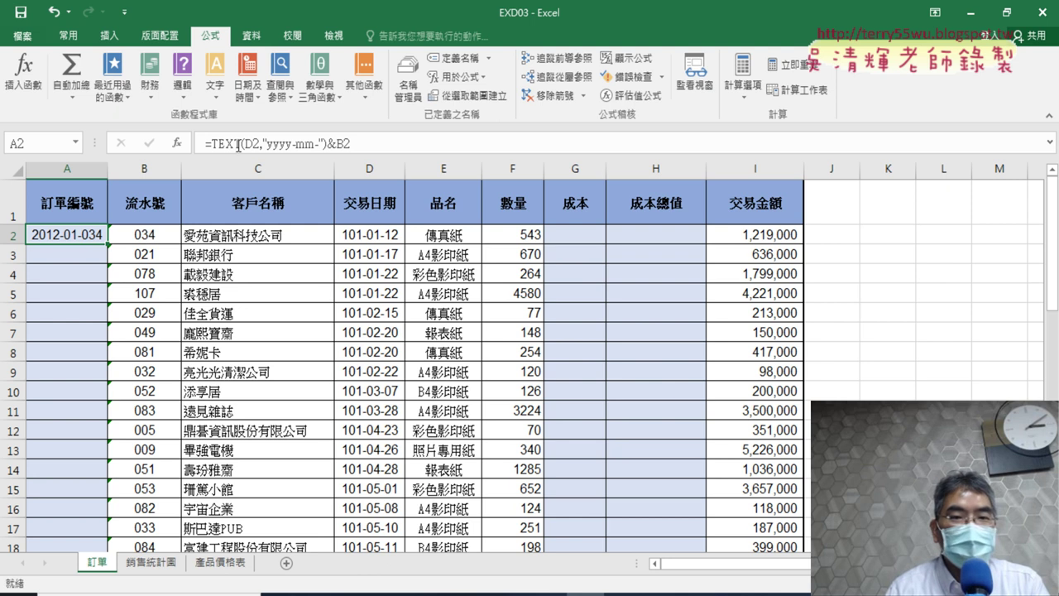
pyautogui.click(339, 144)
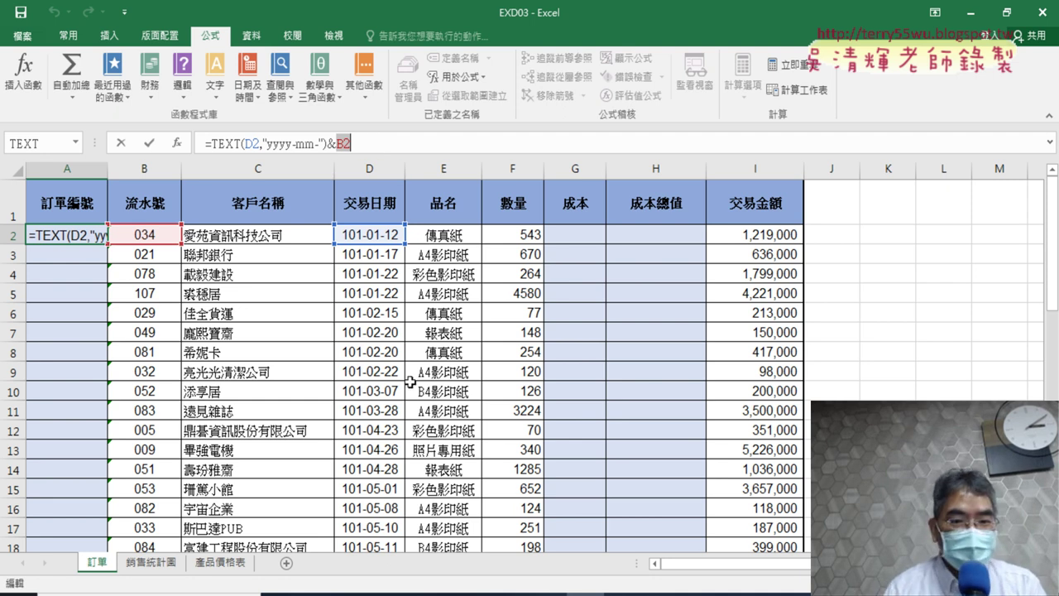
pyautogui.click(319, 594)
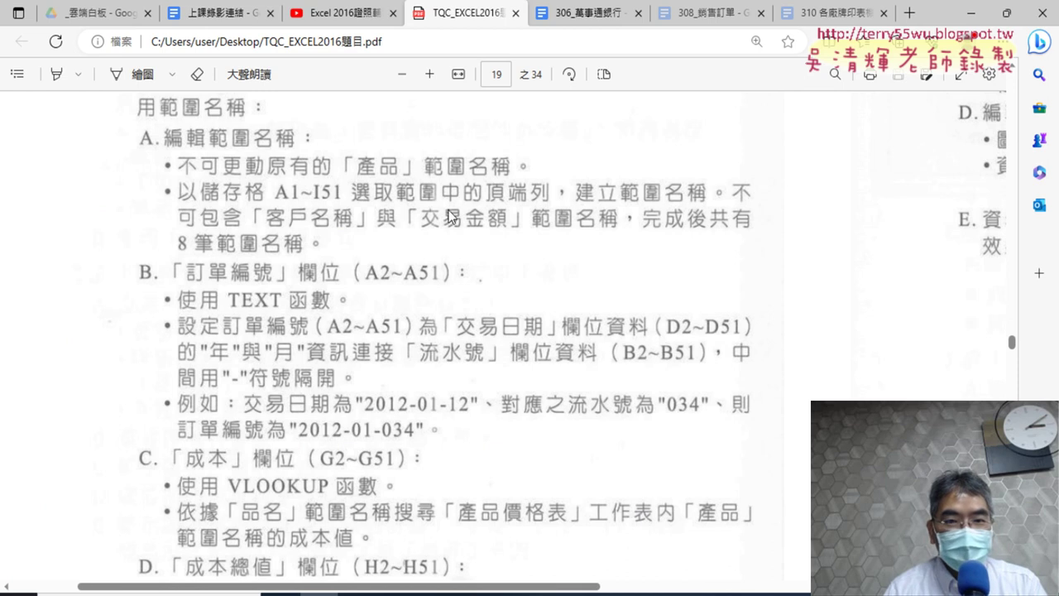
# Scroll up to the order-number requirement in item B, then return to Excel.
pyautogui.scroll(1, 331, 183)
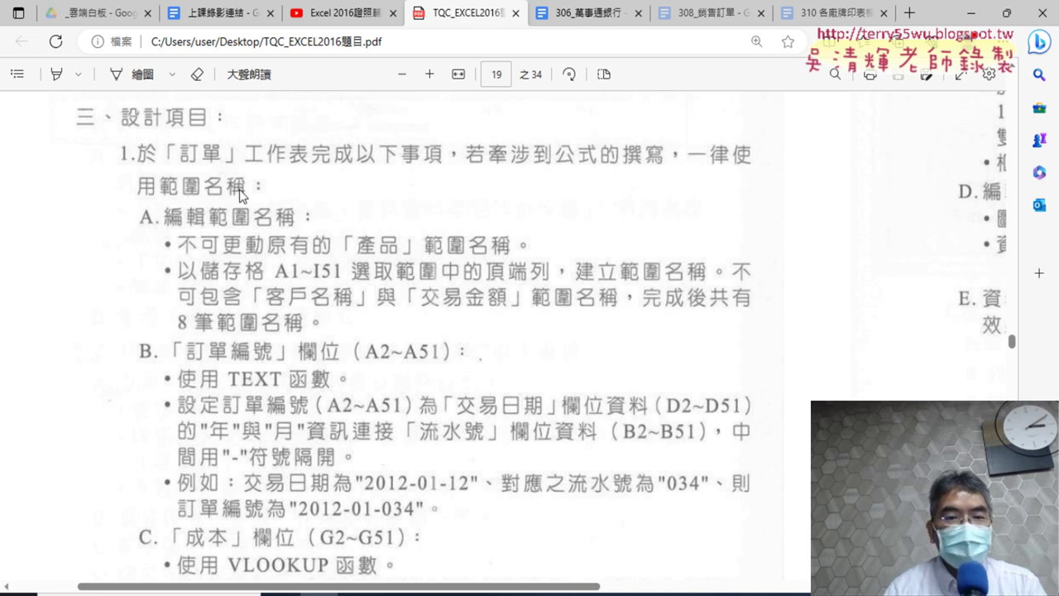
pyautogui.click(972, 13)
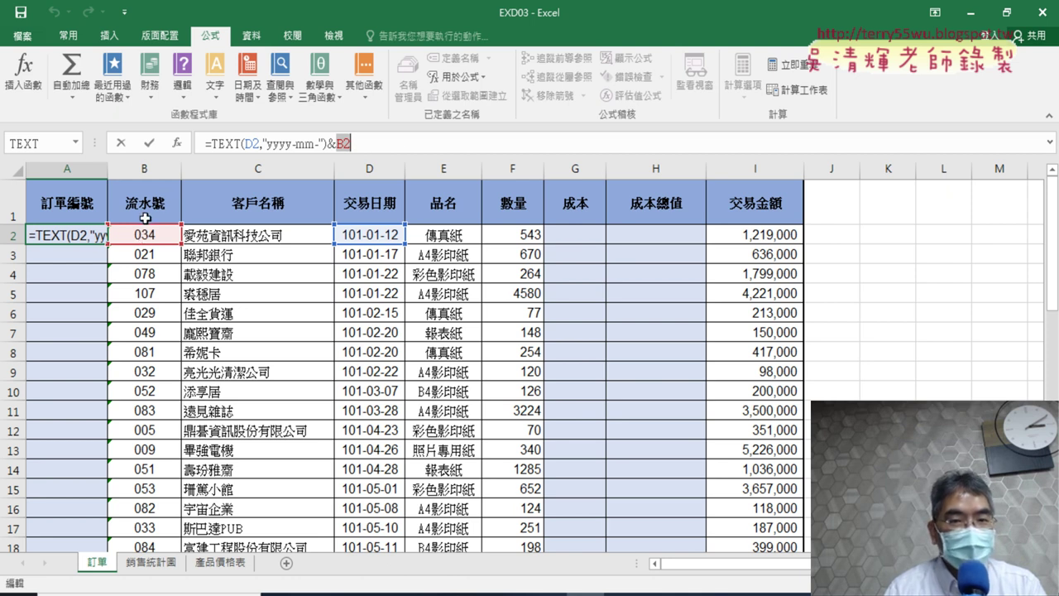
# Replace B2 with the 流水號 range name via F3, making =TEXT(D2,"yyyy-mm-")&流水號.
pyautogui.press('BackSpace')
pyautogui.press('BackSpace')
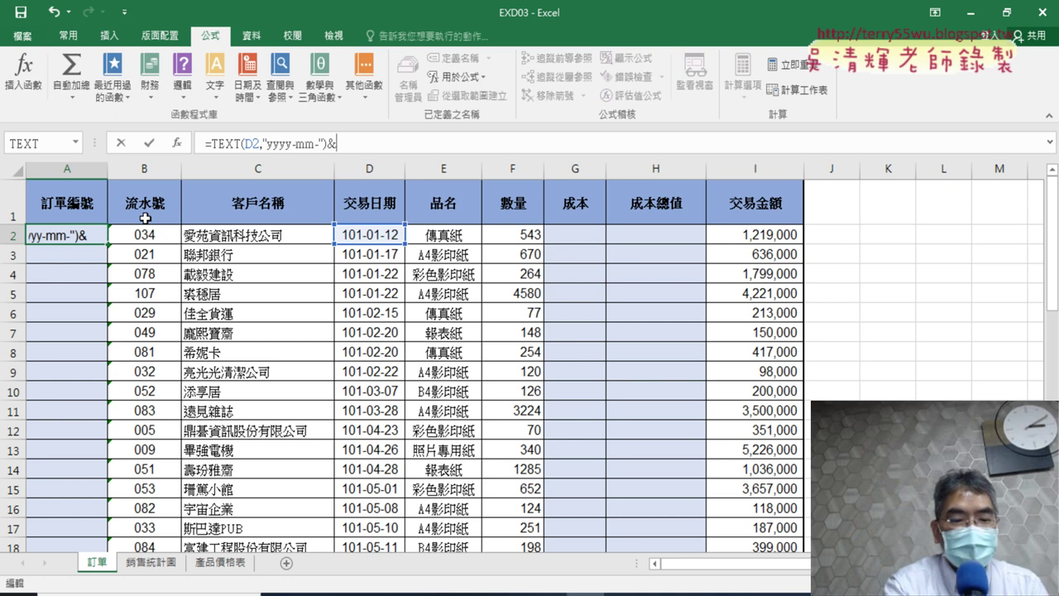
pyautogui.press('F3')
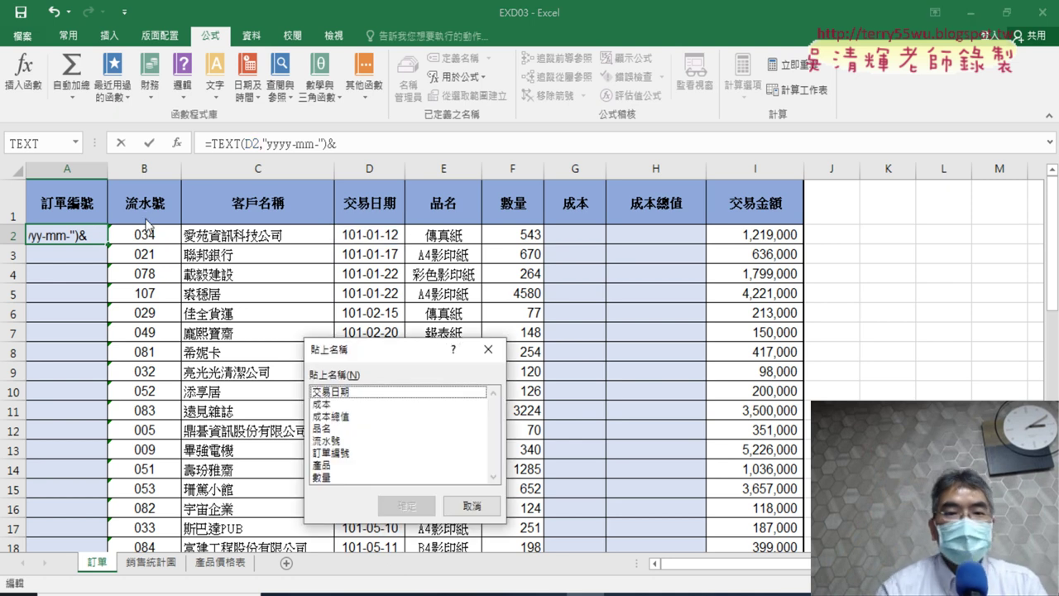
pyautogui.moveTo(392, 358); pyautogui.dragTo(477, 95)
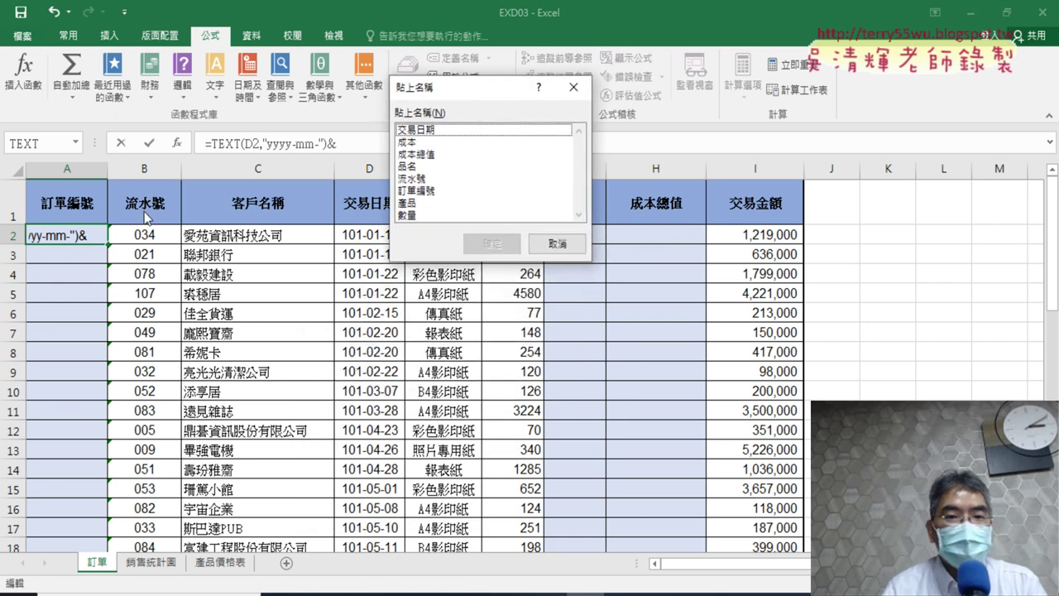
pyautogui.click(429, 179)
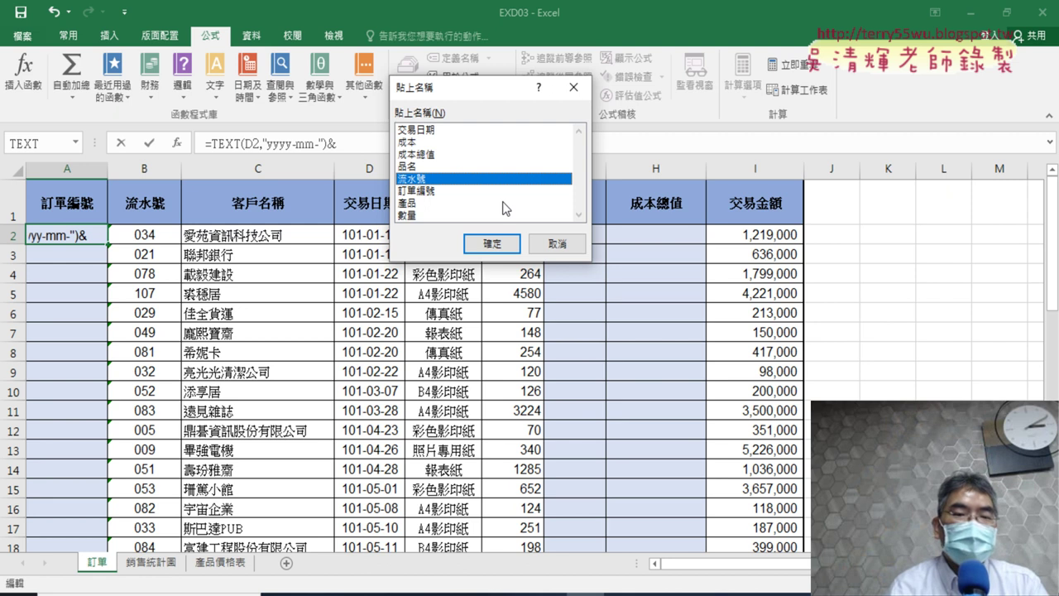
pyautogui.click(508, 248)
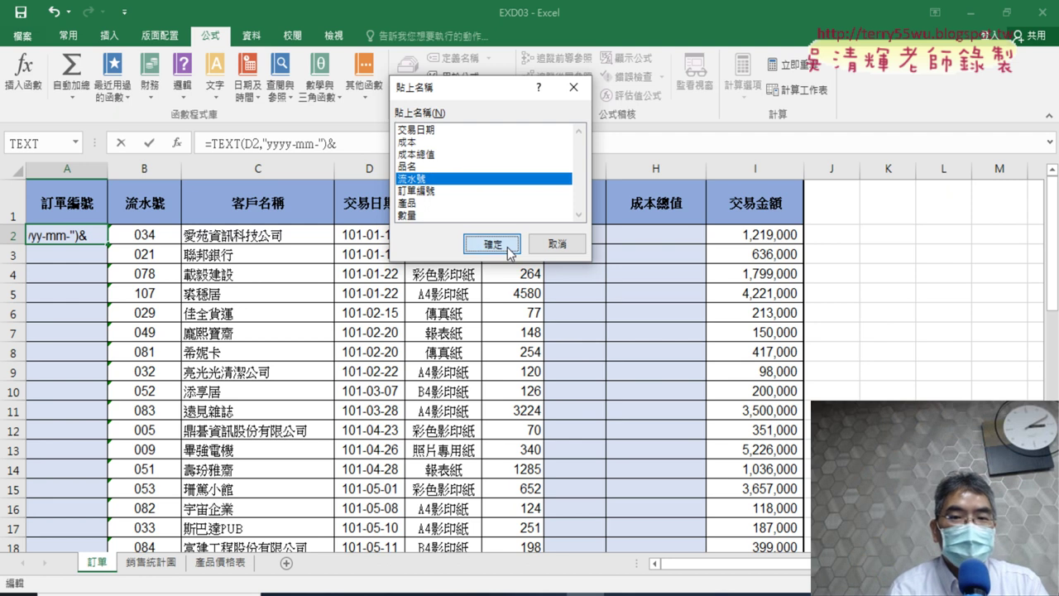
pyautogui.click(386, 147)
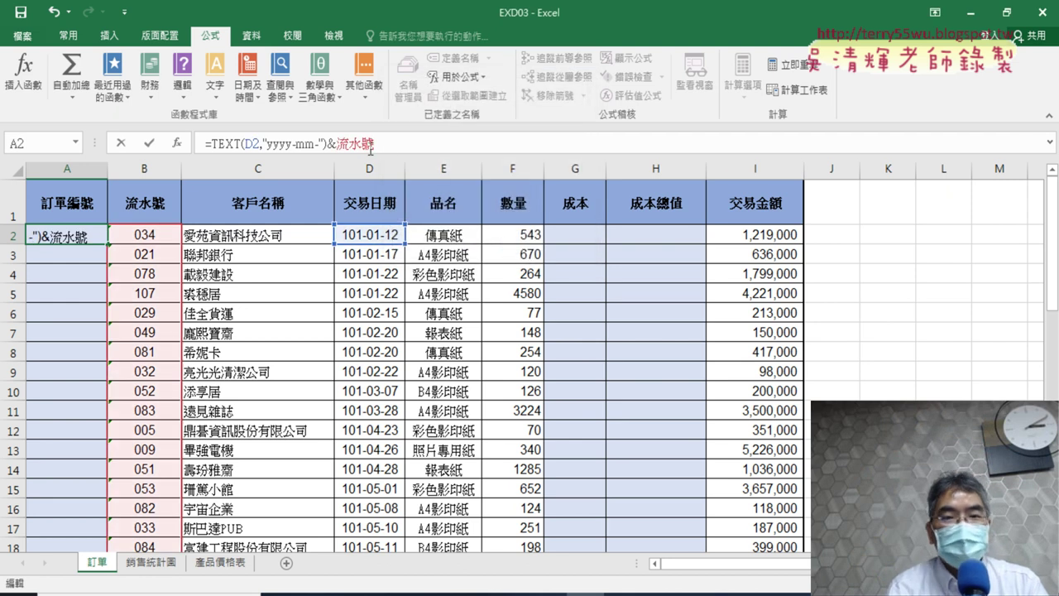
pyautogui.moveTo(337, 145); pyautogui.dragTo(401, 147)
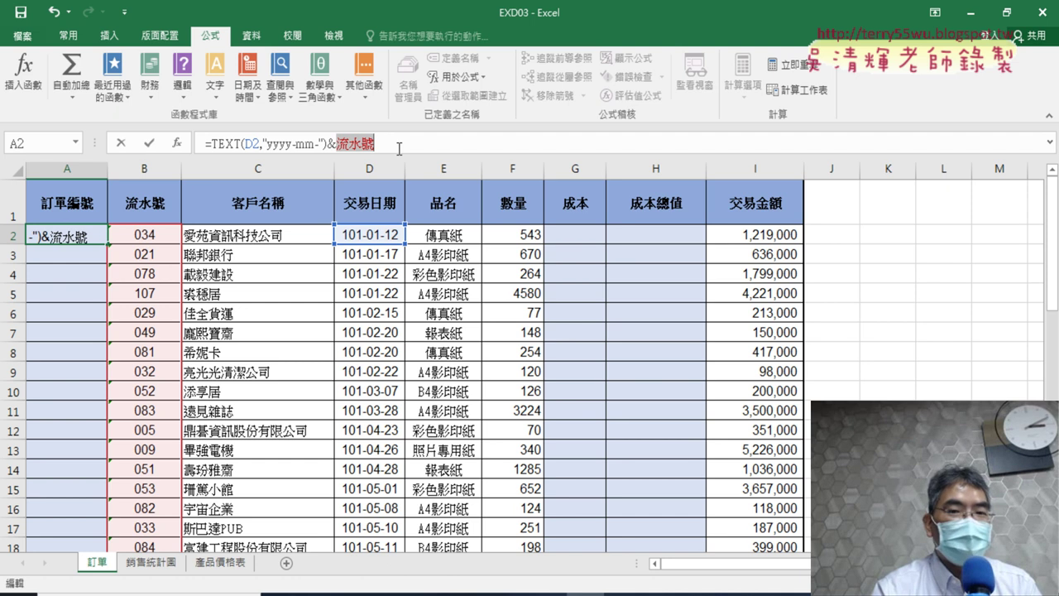
pyautogui.click(150, 145)
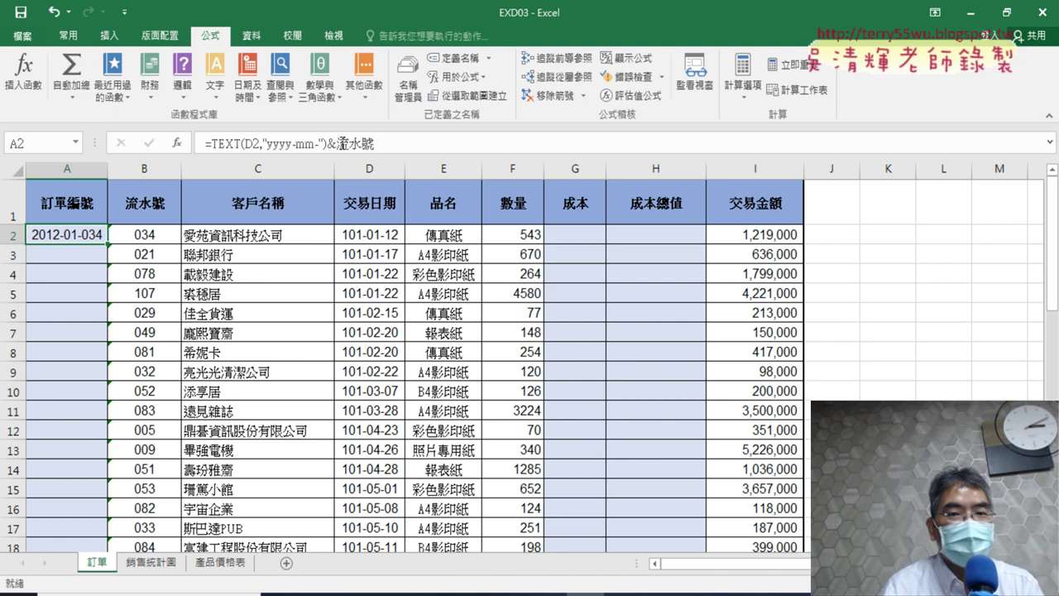
# Recommit A2's formula, copy it down column A with the fill handle, and reselect A2.
pyautogui.doubleClick(373, 143)
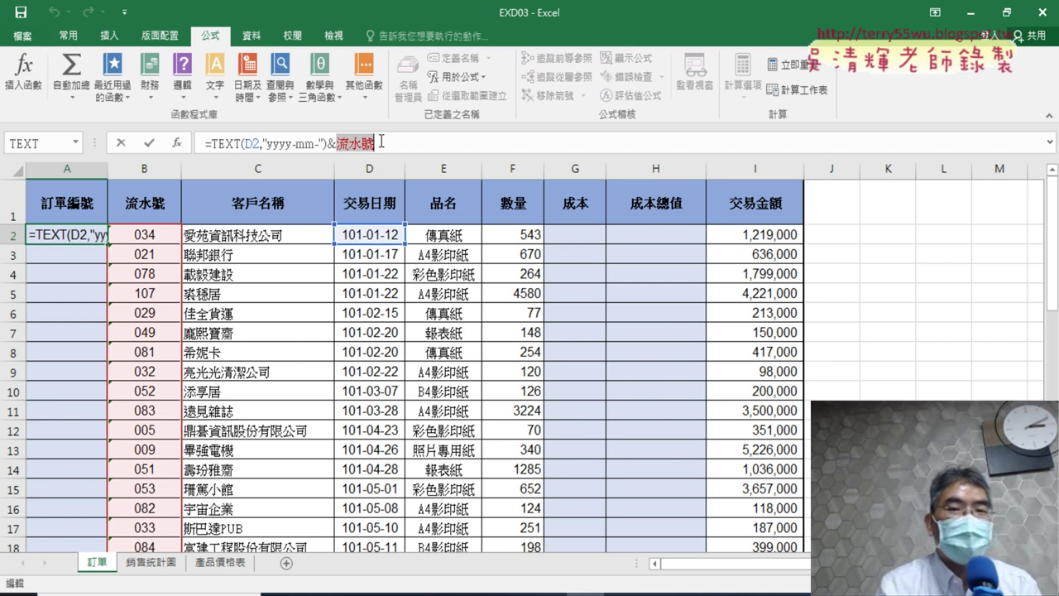
pyautogui.click(154, 144)
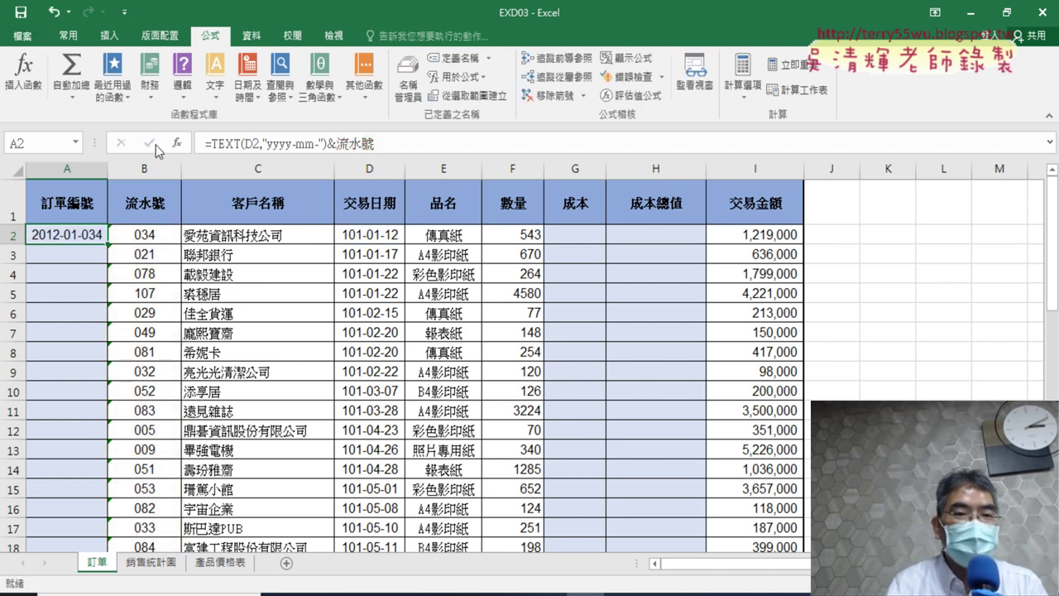
pyautogui.doubleClick(108, 245)
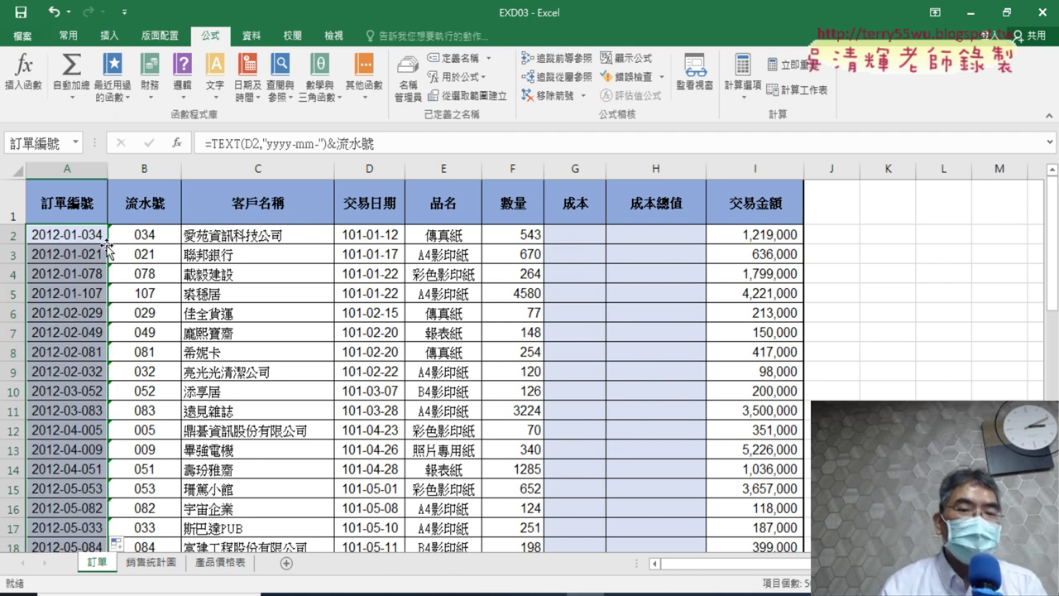
pyautogui.click(94, 237)
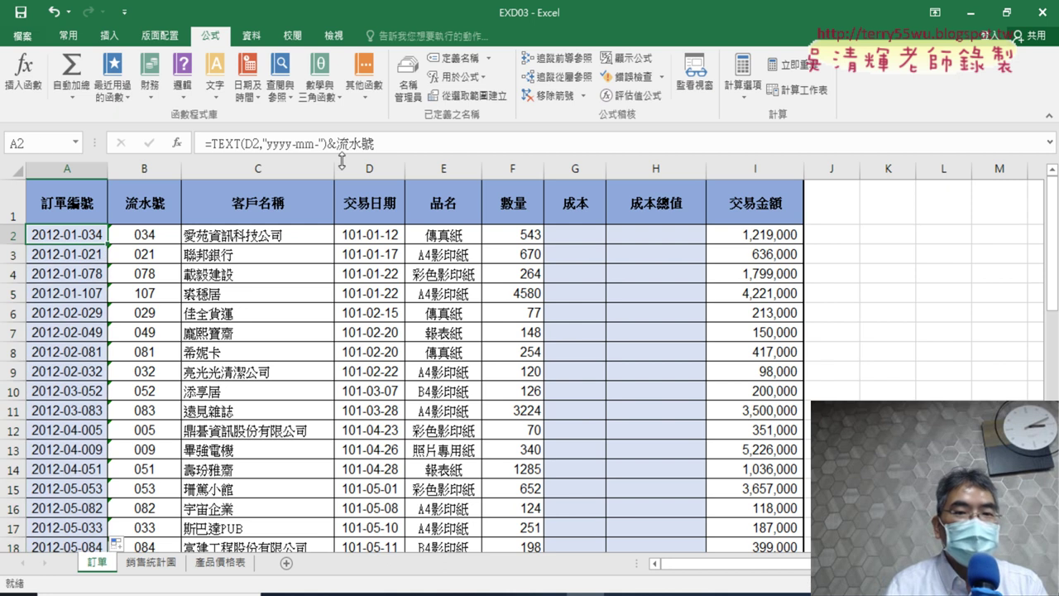
pyautogui.moveTo(374, 144); pyautogui.dragTo(337, 144)
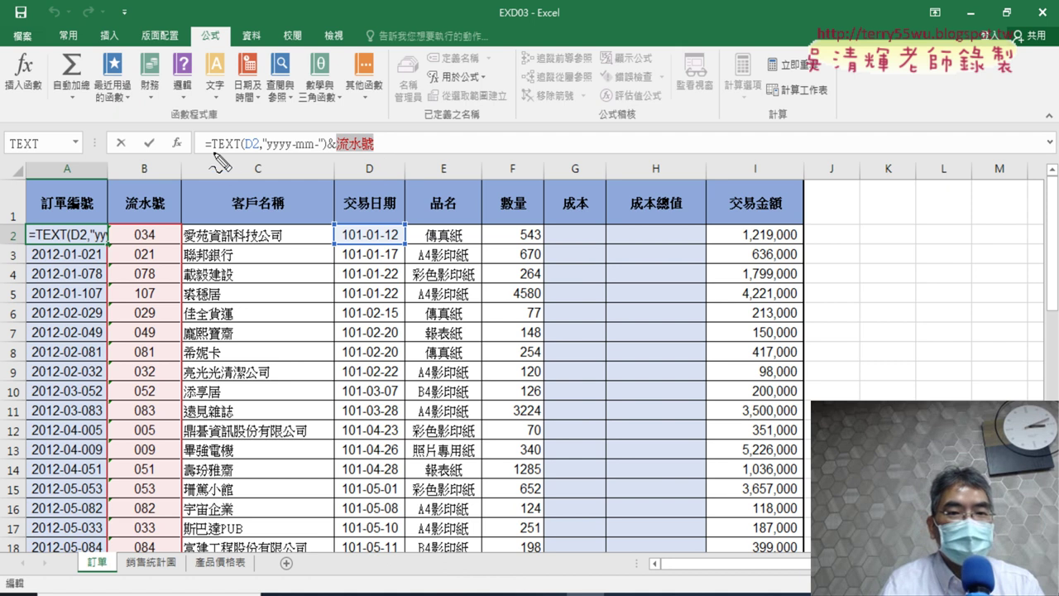
# Annotate the TEXT function, D2's date and the D2 reference in red ink, then clear it.
pyautogui.moveTo(212, 151); pyautogui.dragTo(239, 149)
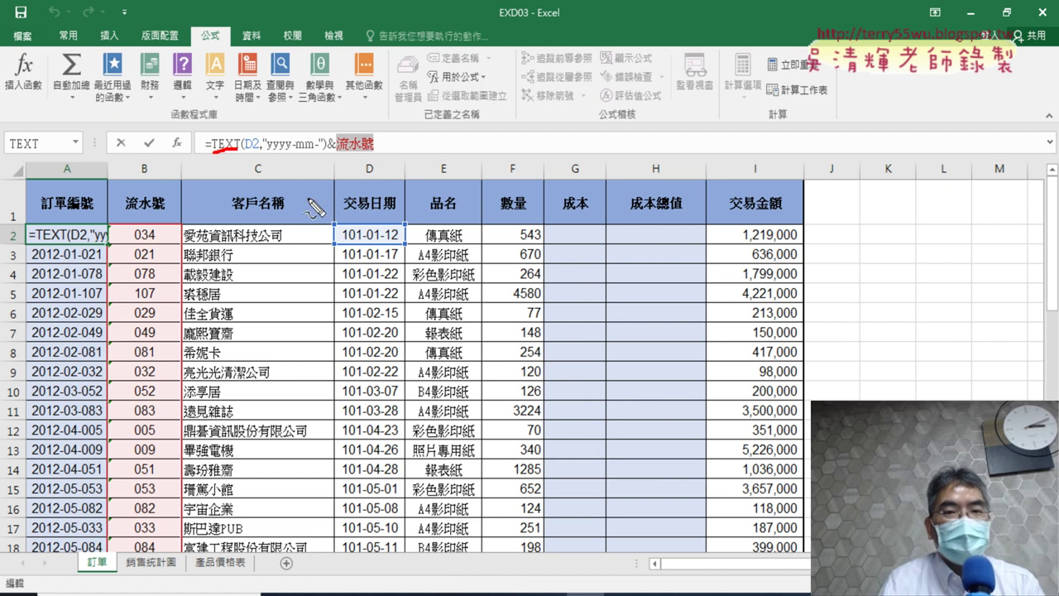
pyautogui.moveTo(391, 249); pyautogui.dragTo(396, 241)
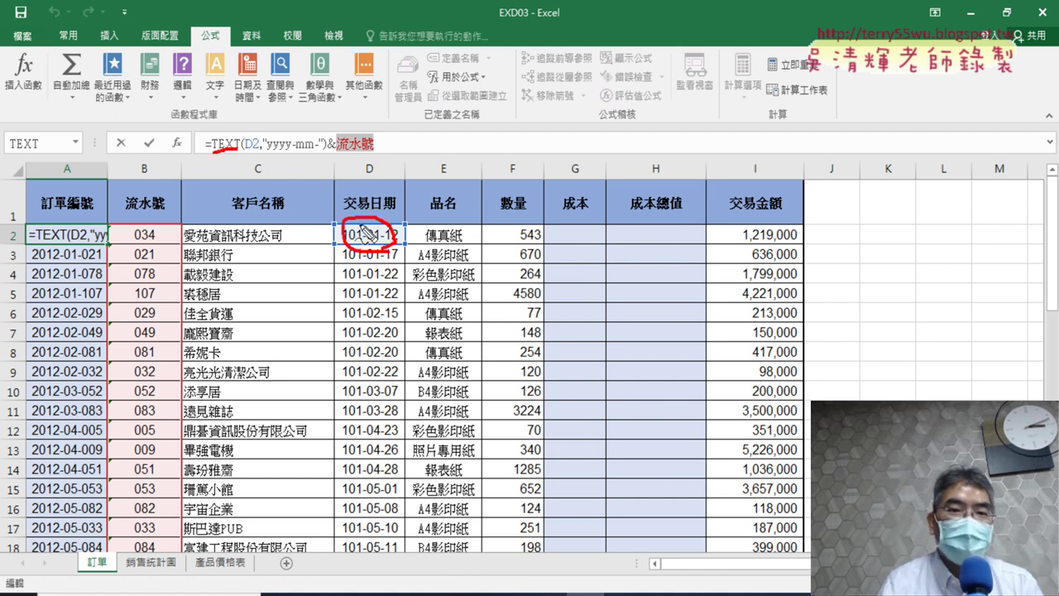
pyautogui.moveTo(245, 152); pyautogui.dragTo(257, 151)
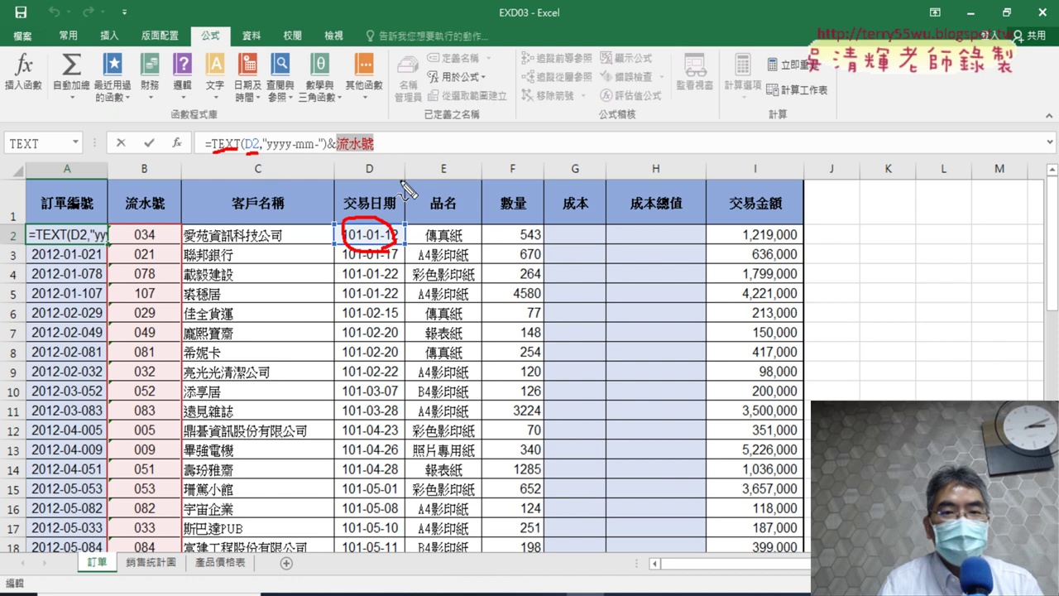
pyautogui.moveTo(430, 143)
pyautogui.mouseDown()
pyautogui.moveTo(391, 187)
pyautogui.moveTo(418, 177)
pyautogui.mouseUp()
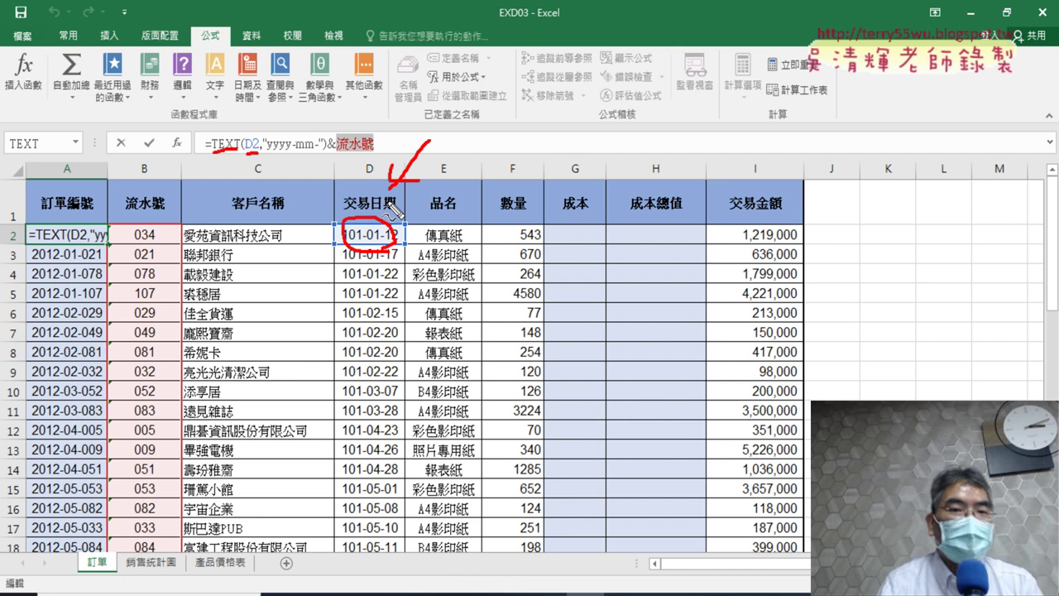
pyautogui.press('Escape')
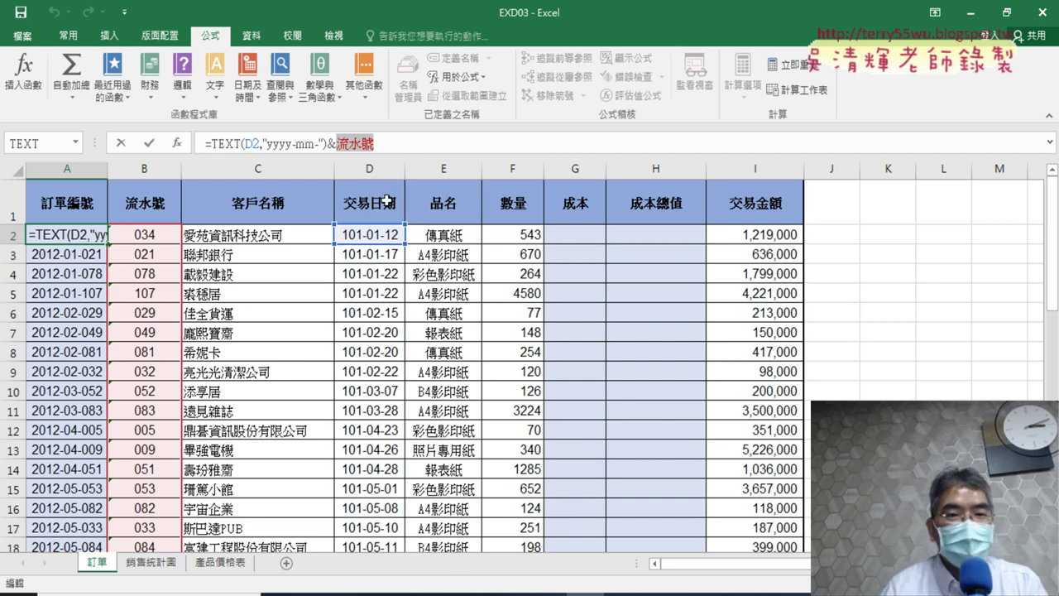
# Replace D2 in the formula with the 交易日期 range name via F3 Paste Name.
pyautogui.moveTo(246, 144); pyautogui.dragTo(259, 143)
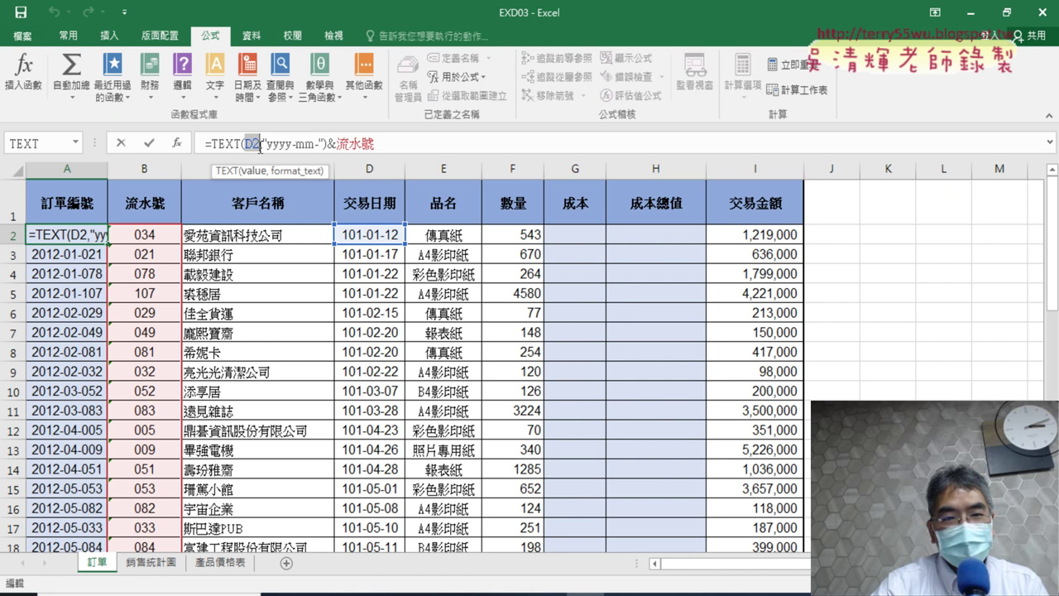
pyautogui.press('BackSpace')
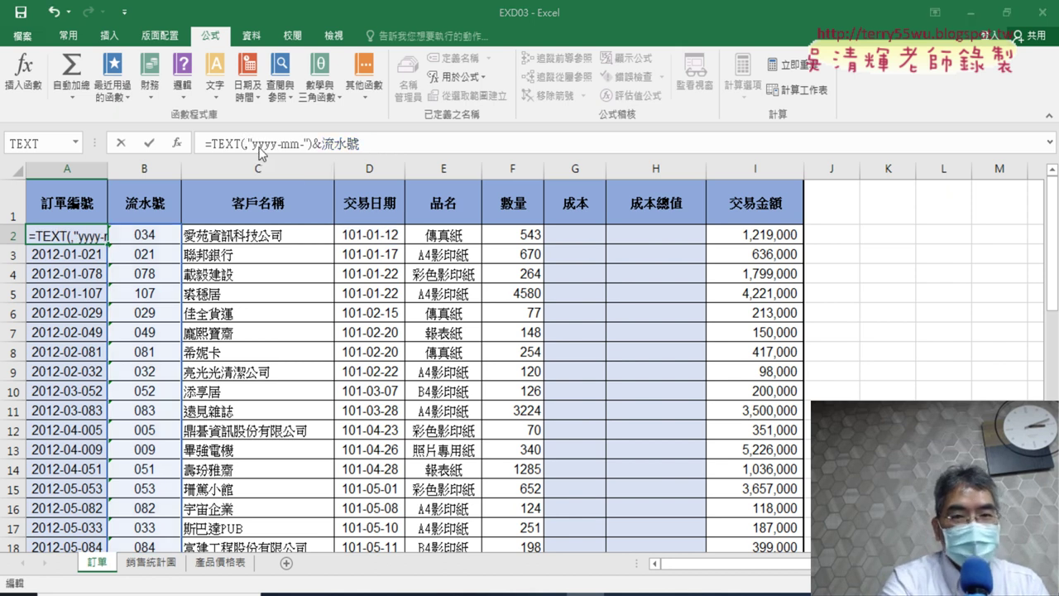
pyautogui.press('F3')
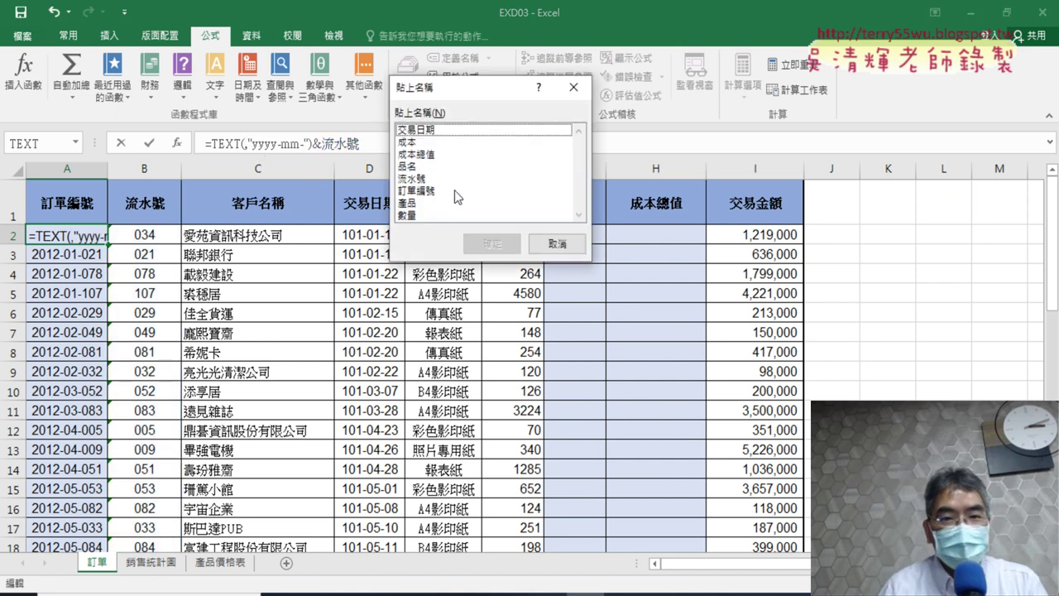
pyautogui.click(437, 138)
pyautogui.moveTo(463, 87); pyautogui.dragTo(671, 128)
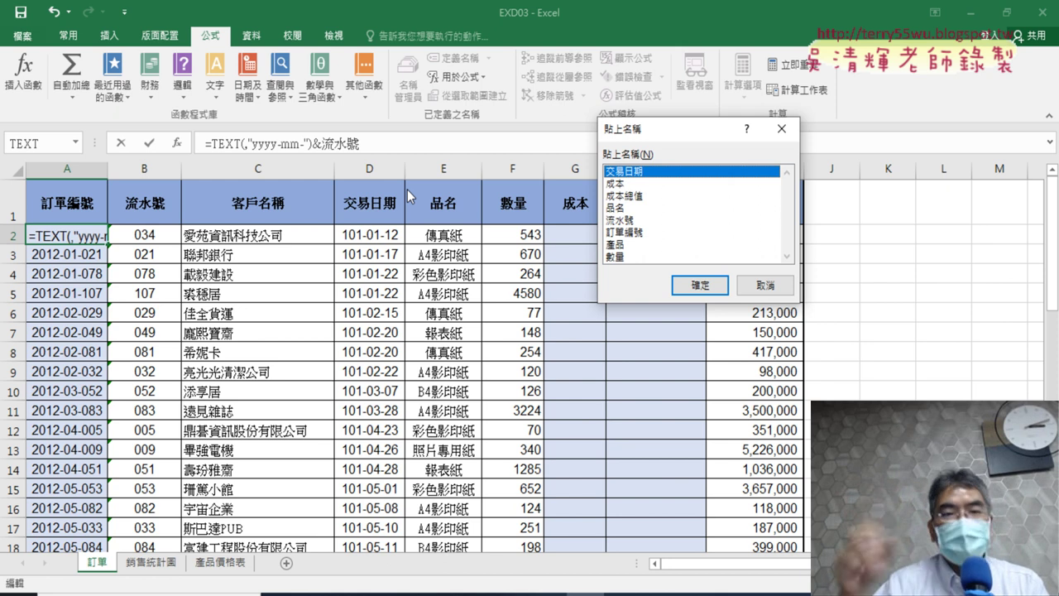
pyautogui.click(701, 286)
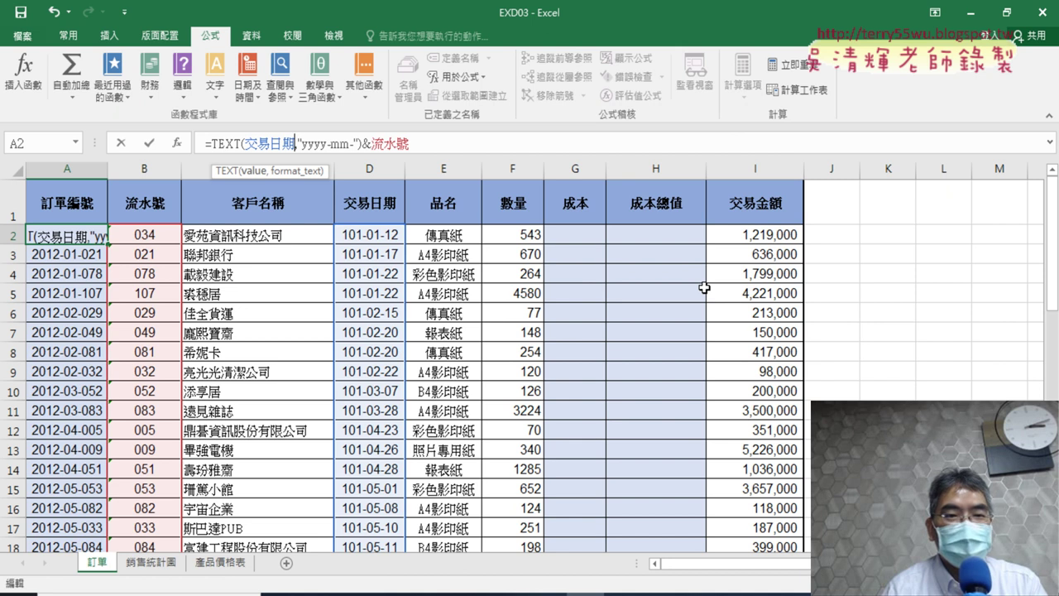
# Refill column A with =TEXT(交易日期,"yyyy-mm-")&流水號 and verify A2's formula.
pyautogui.click(149, 142)
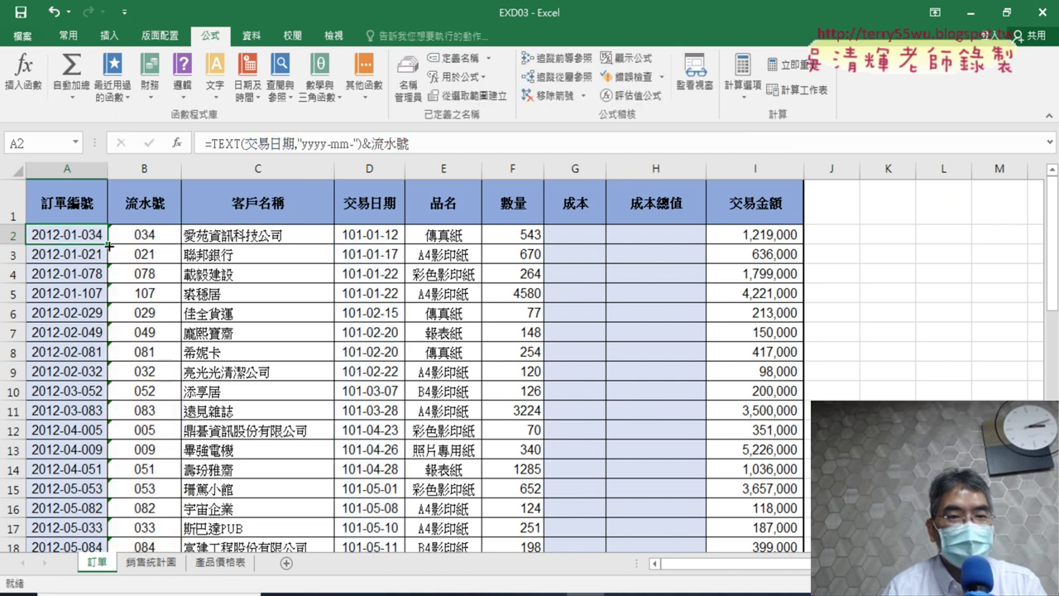
pyautogui.doubleClick(108, 245)
pyautogui.click(443, 148)
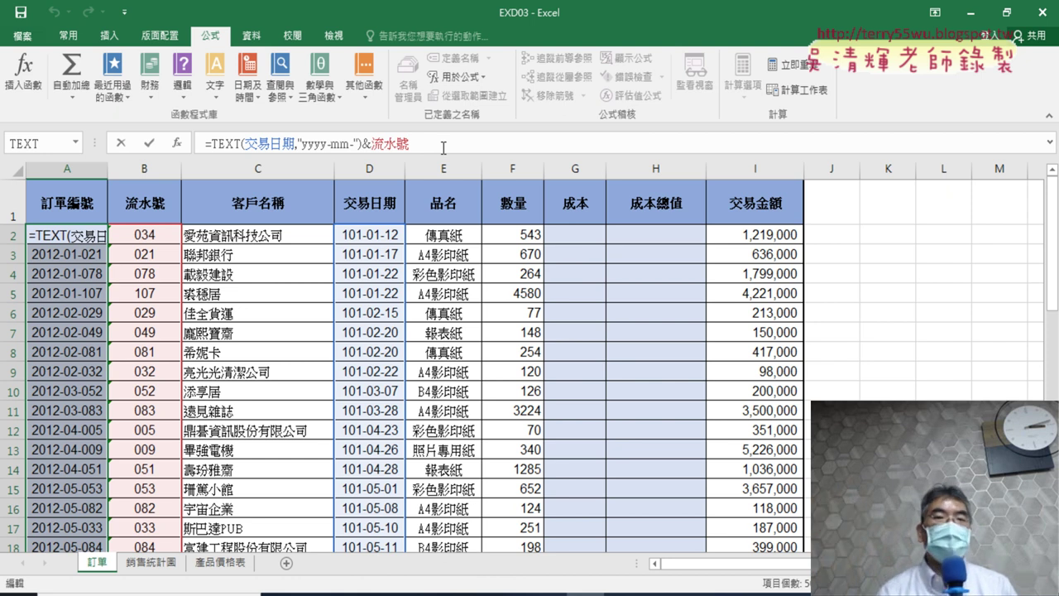
pyautogui.click(150, 144)
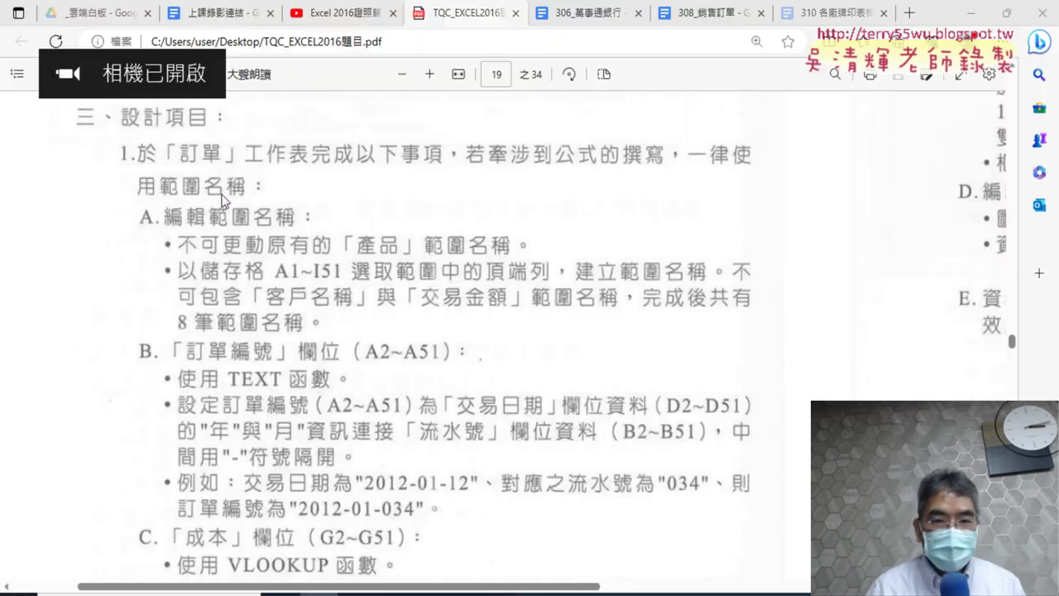
# Scroll the exam PDF to requirements C and D: 成本 via VLOOKUP on 產品, 成本總值 as 數量*成本.
pyautogui.hotkey('alt', 'Tab')
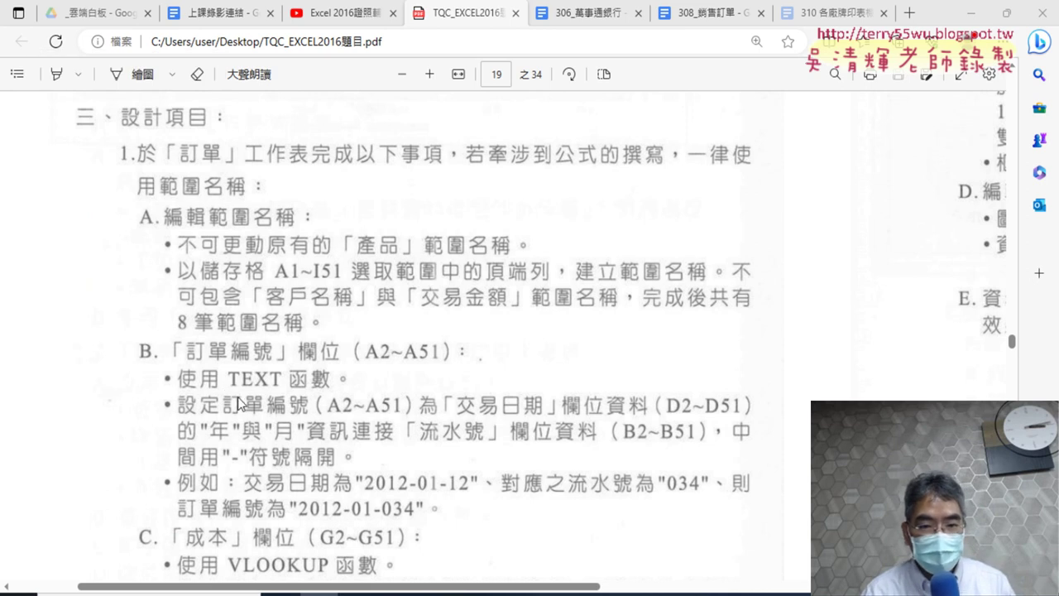
pyautogui.scroll(-1, 237, 396)
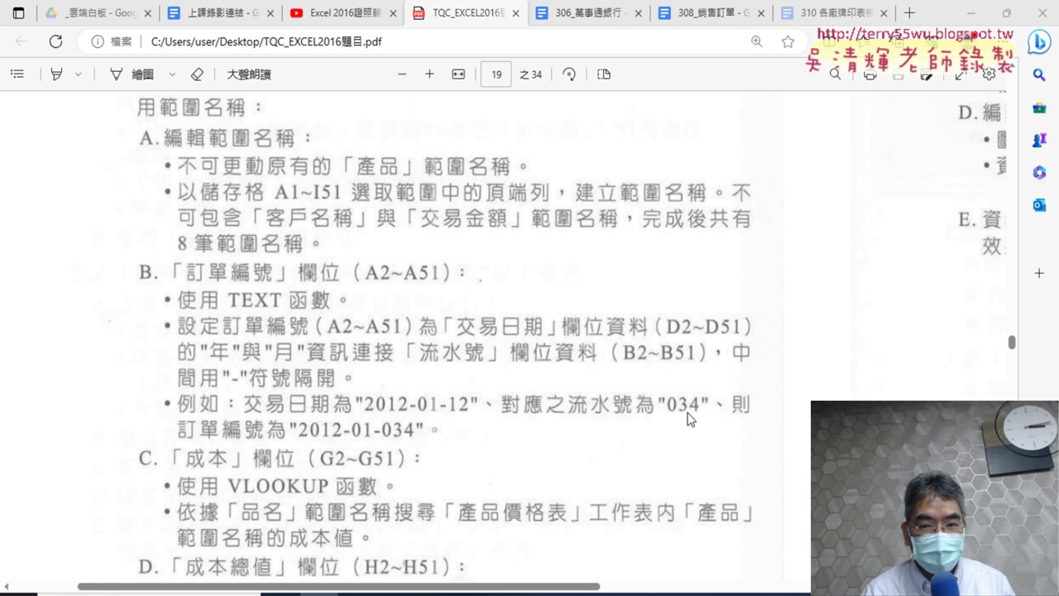
pyautogui.scroll(-2, 467, 356)
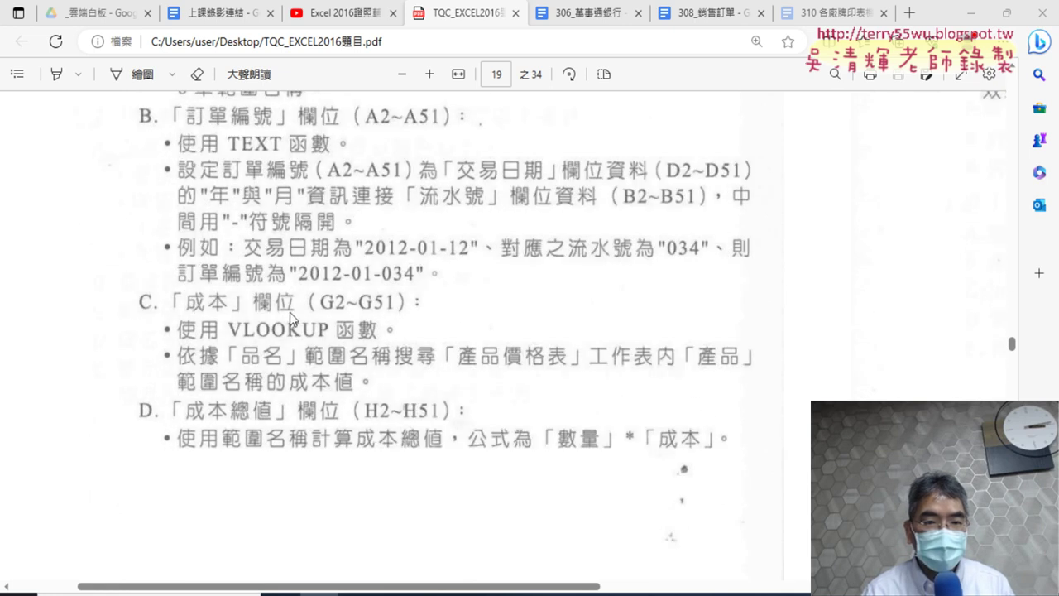